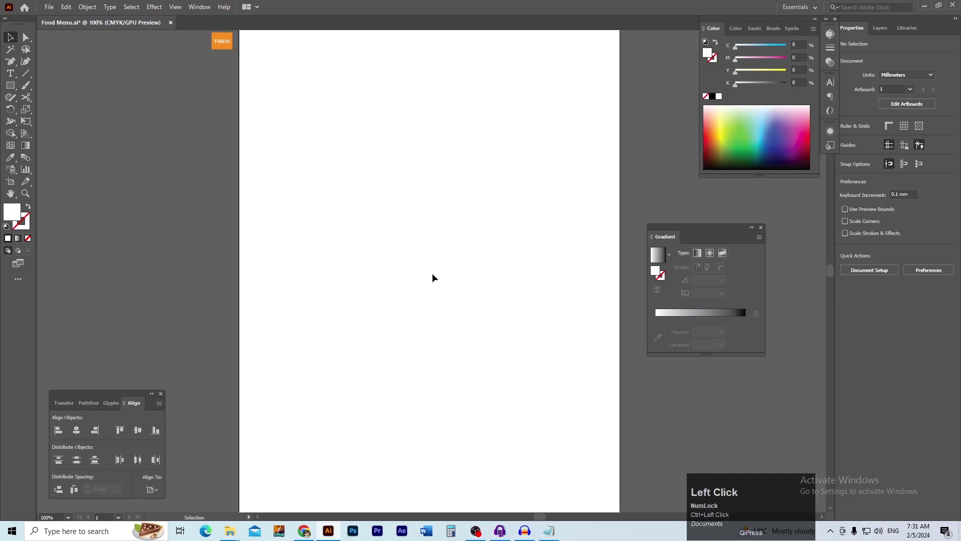
- Switch to Chrome, review the open burger, pizza, pasta and black wood background images, and return to Illustrator
{"action": "left_click", "coordinate": [306, 533]}
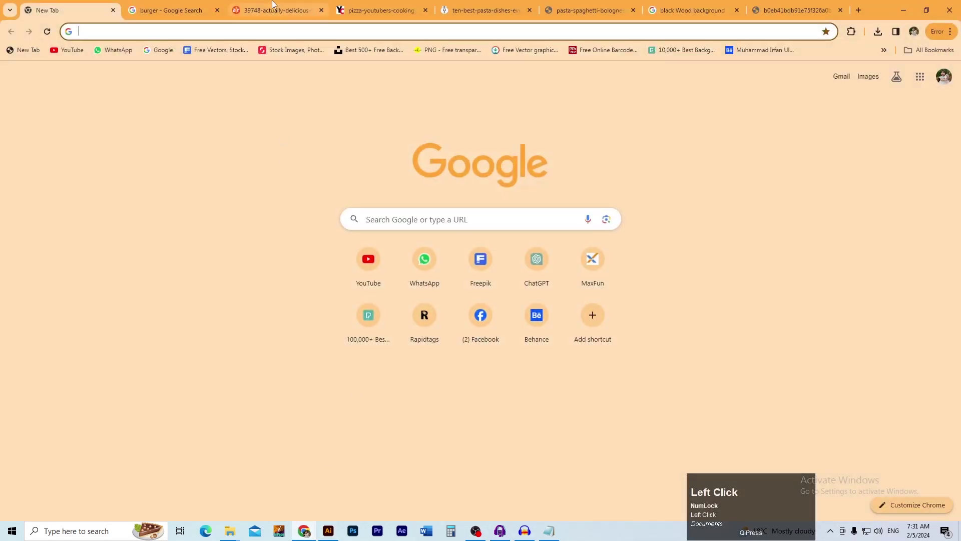
{"action": "left_click", "coordinate": [274, 7]}
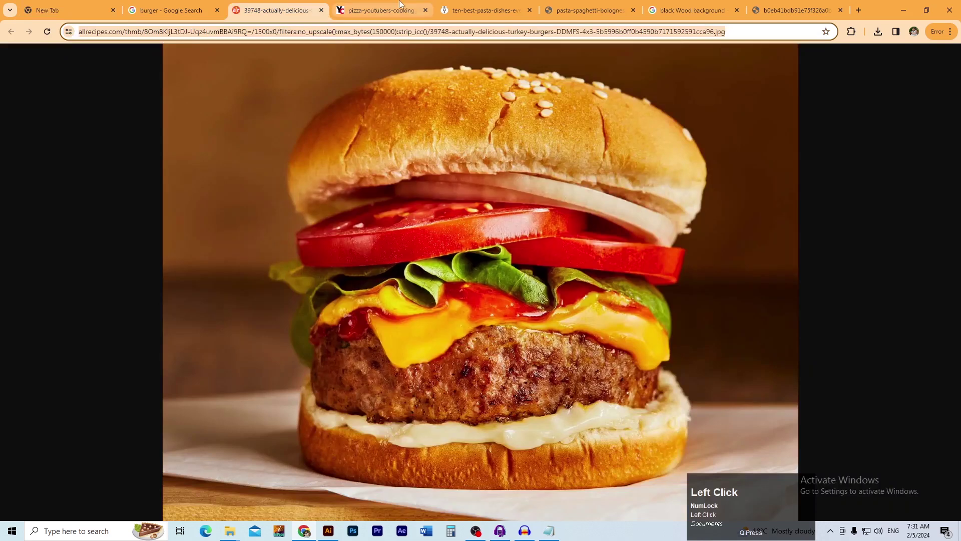
{"action": "left_click", "coordinate": [345, 9]}
{"action": "left_click", "coordinate": [497, 7]}
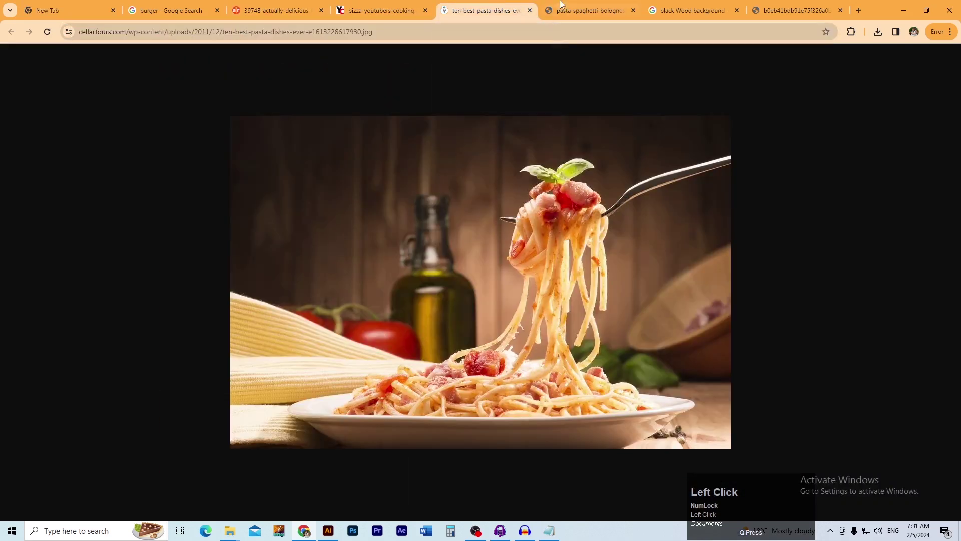
{"action": "left_click", "coordinate": [595, 9]}
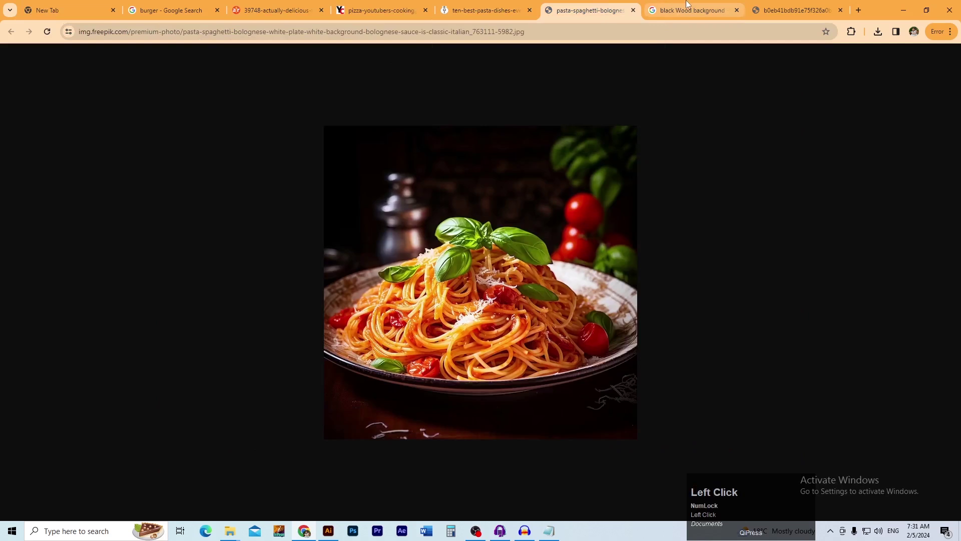
{"action": "left_click", "coordinate": [683, 7]}
{"action": "left_click", "coordinate": [785, 7]}
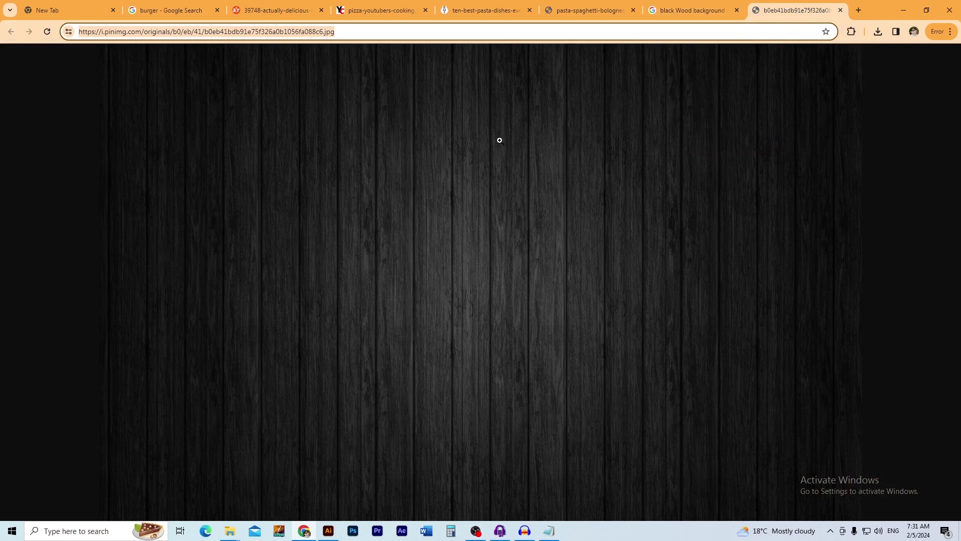
{"action": "key", "text": "alt+Tab"}
{"action": "left_click_drag", "start_coordinate": [335, 157], "coordinate": [393, 157]}
{"action": "left_click_drag", "start_coordinate": [370, 188], "coordinate": [357, 330]}
{"action": "left_click_drag", "start_coordinate": [278, 215], "coordinate": [345, 215]}
{"action": "left_click_drag", "start_coordinate": [295, 201], "coordinate": [377, 329]}
{"action": "left_click_drag", "start_coordinate": [248, 215], "coordinate": [268, 216]}
{"action": "left_click_drag", "start_coordinate": [268, 216], "coordinate": [305, 269]}
{"action": "left_click_drag", "start_coordinate": [463, 243], "coordinate": [371, 238]}
{"action": "left_click_drag", "start_coordinate": [412, 272], "coordinate": [314, 250]}
{"action": "left_click_drag", "start_coordinate": [472, 269], "coordinate": [393, 264]}
{"action": "left_click_drag", "start_coordinate": [480, 298], "coordinate": [266, 115]}
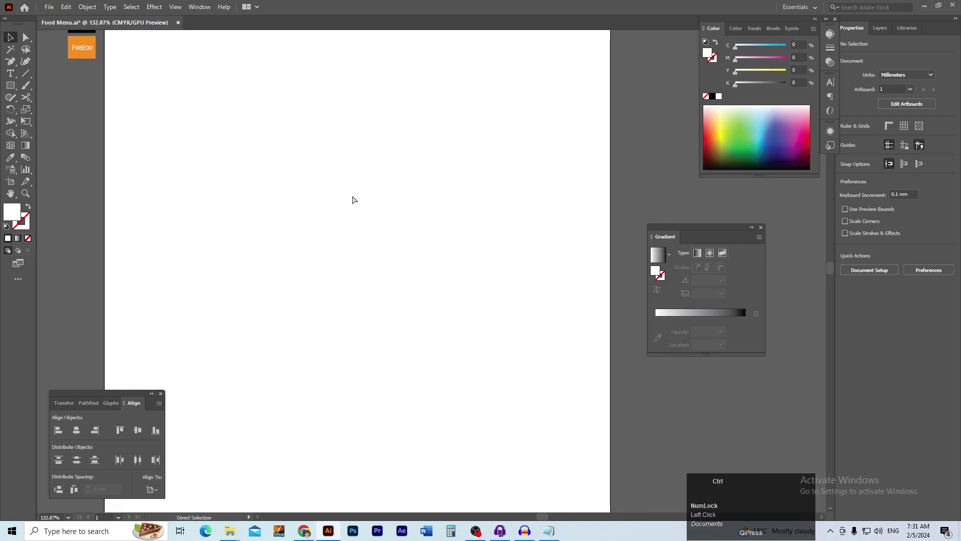
- Create a 210 × 297 mm rectangle and centre it horizontally and vertically on the artboard
{"action": "key", "text": "ctrl+0"}
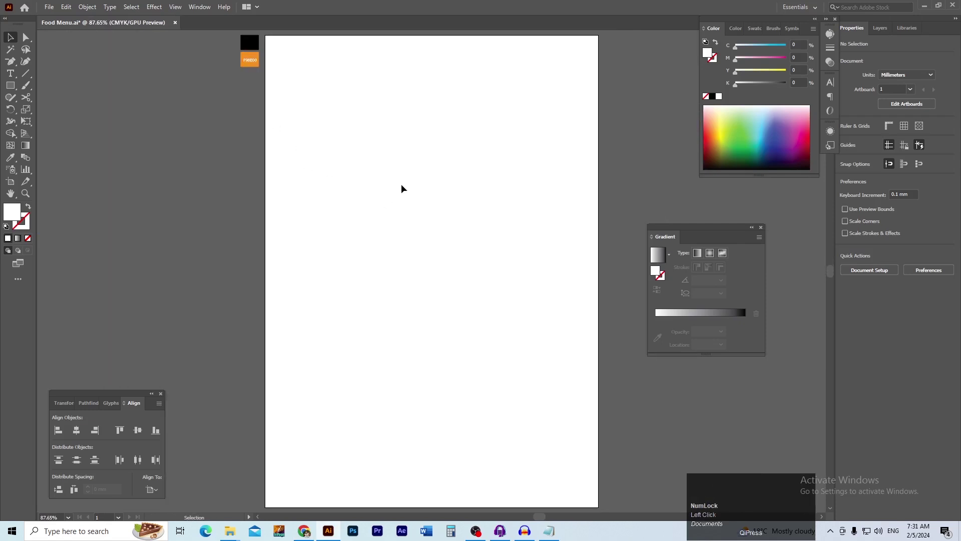
{"action": "key", "text": "m"}
{"action": "left_click", "coordinate": [429, 189]}
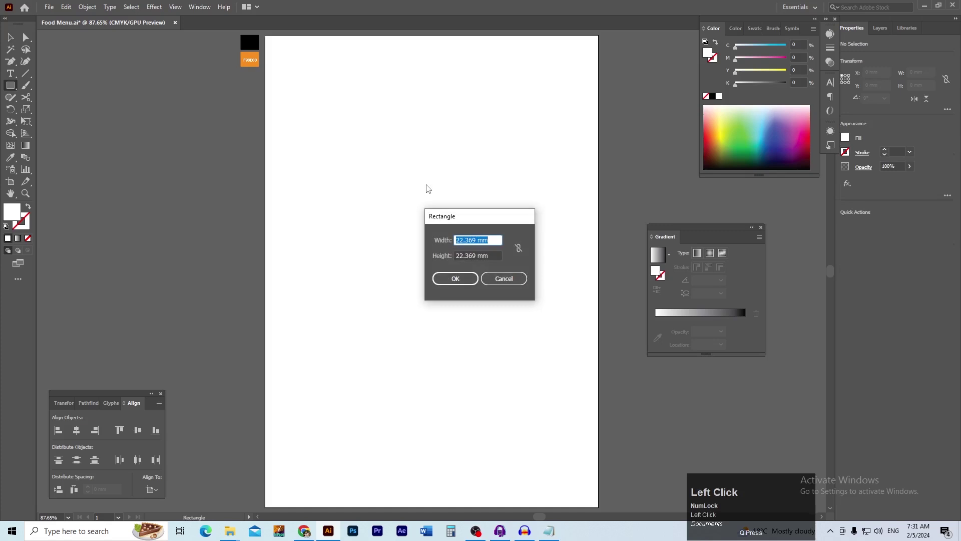
{"action": "type", "text": "210"}
{"action": "key", "text": "Tab"}
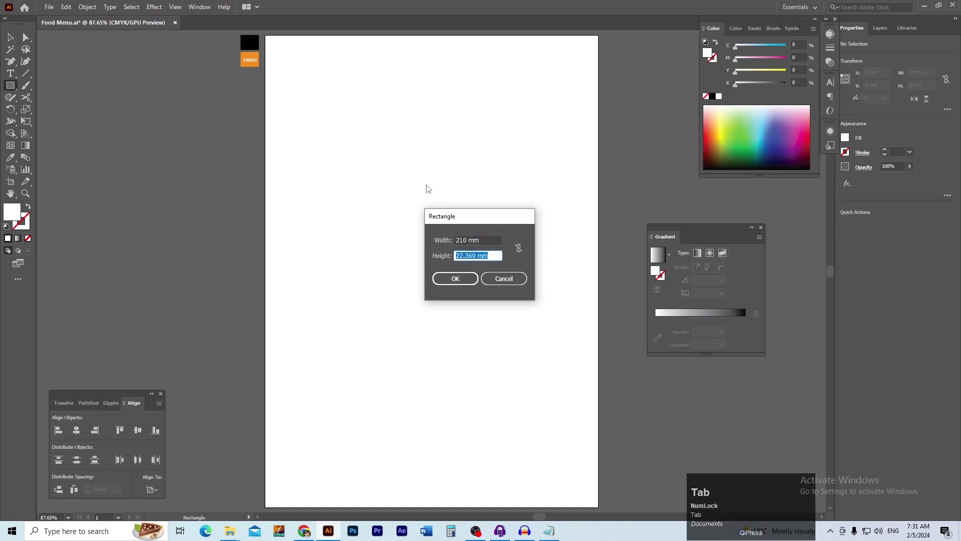
{"action": "key", "text": "Return"}
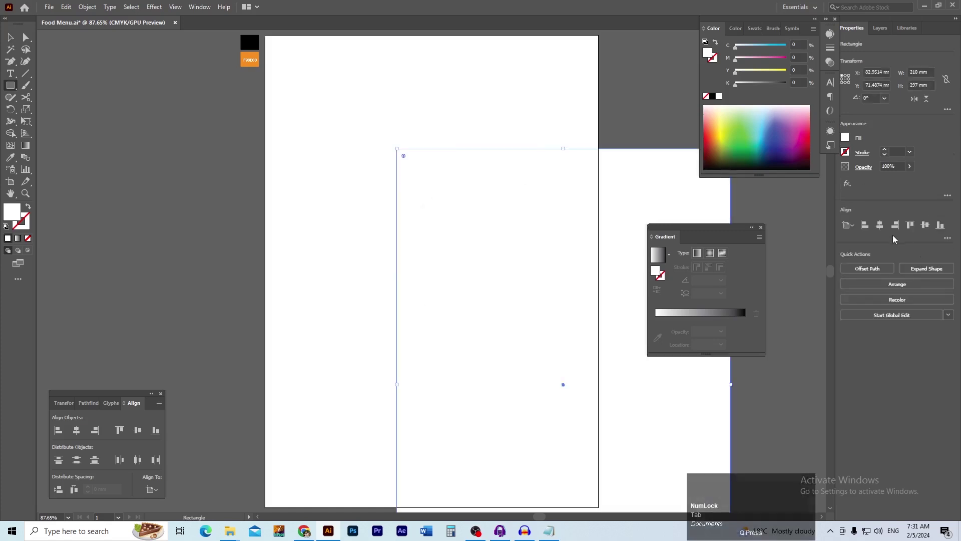
{"action": "left_click", "coordinate": [880, 225]}
{"action": "left_click", "coordinate": [925, 224]}
- Give the page-sized rectangle a light grey stroke of 15% black (K)
{"action": "left_click_drag", "start_coordinate": [350, 121], "coordinate": [345, 260]}
{"action": "left_click", "coordinate": [375, 110]}
{"action": "left_click", "coordinate": [503, 278]}
{"action": "left_click", "coordinate": [397, 121]}
{"action": "left_click", "coordinate": [407, 142]}
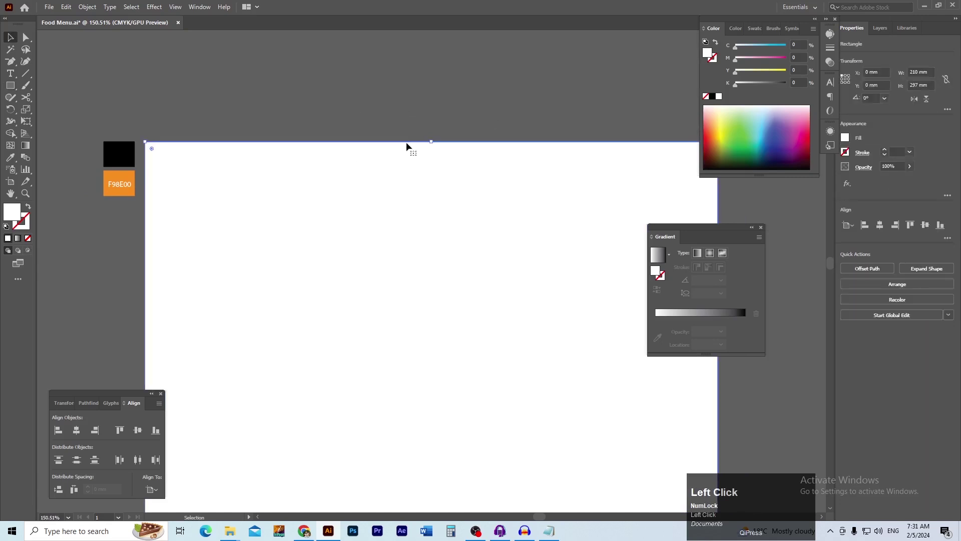
{"action": "left_click", "coordinate": [712, 59]}
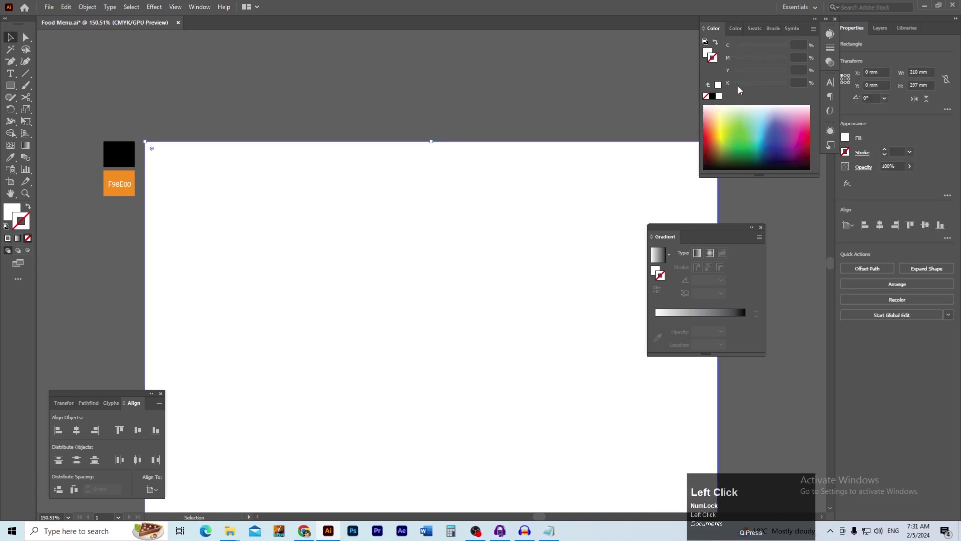
{"action": "left_click_drag", "start_coordinate": [736, 86], "coordinate": [743, 84]}
{"action": "left_click", "coordinate": [604, 75]}
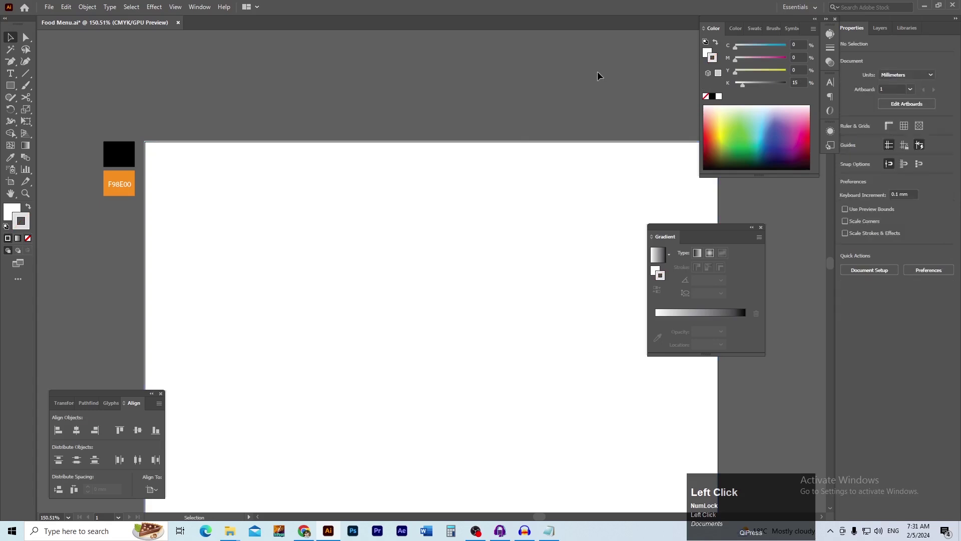
- Create an inner margin frame by offsetting the page-sized rectangle's path by -5 mm
{"action": "left_click", "coordinate": [350, 153]}
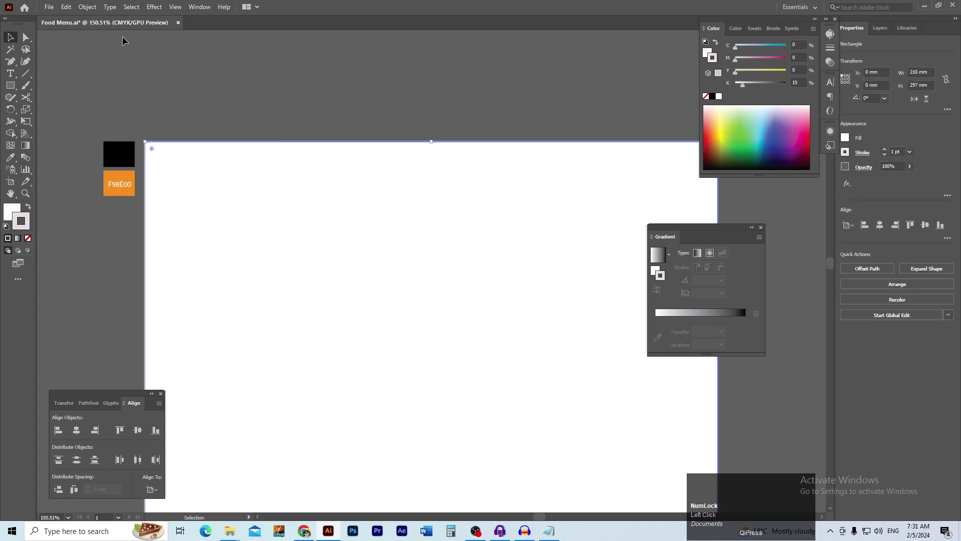
{"action": "left_click", "coordinate": [88, 7]}
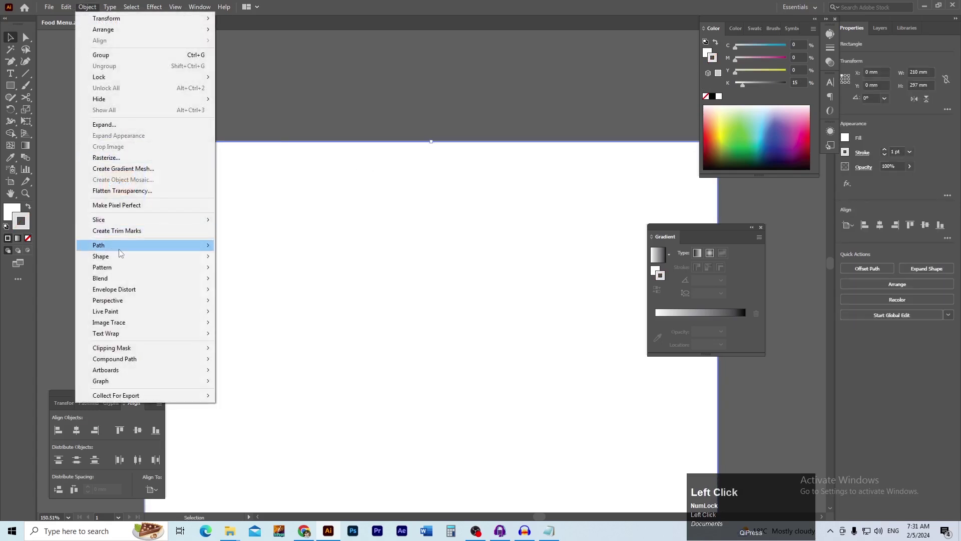
{"action": "mouse_move", "coordinate": [209, 253]}
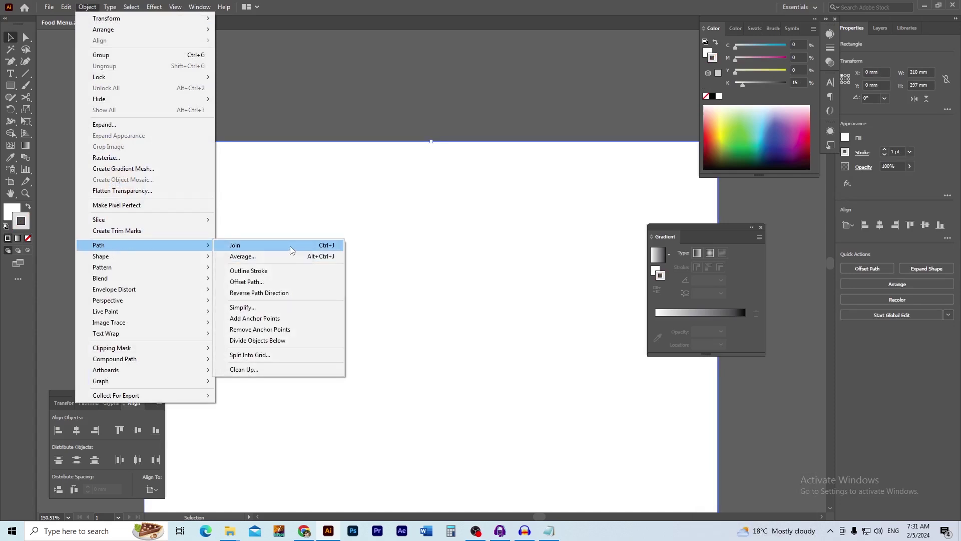
{"action": "left_click", "coordinate": [247, 282]}
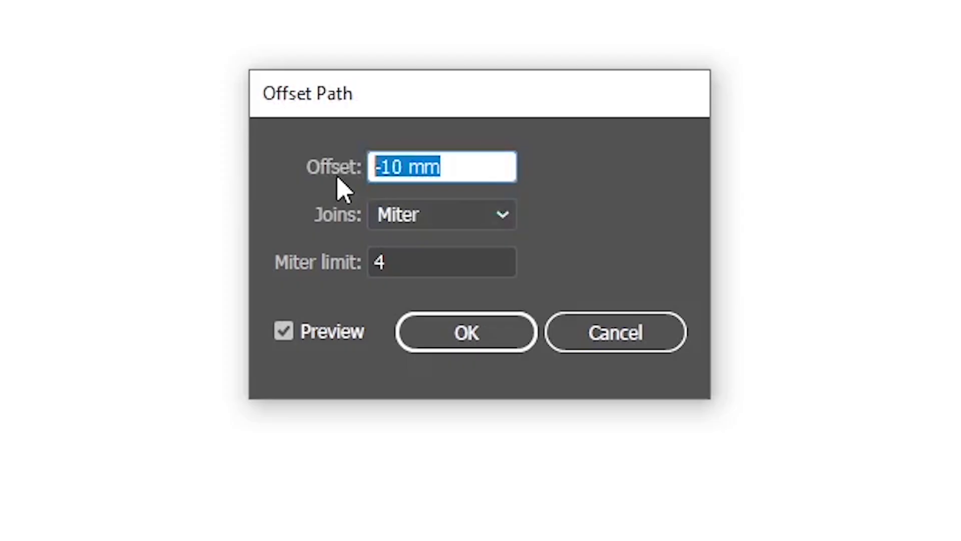
{"action": "type", "text": "-5"}
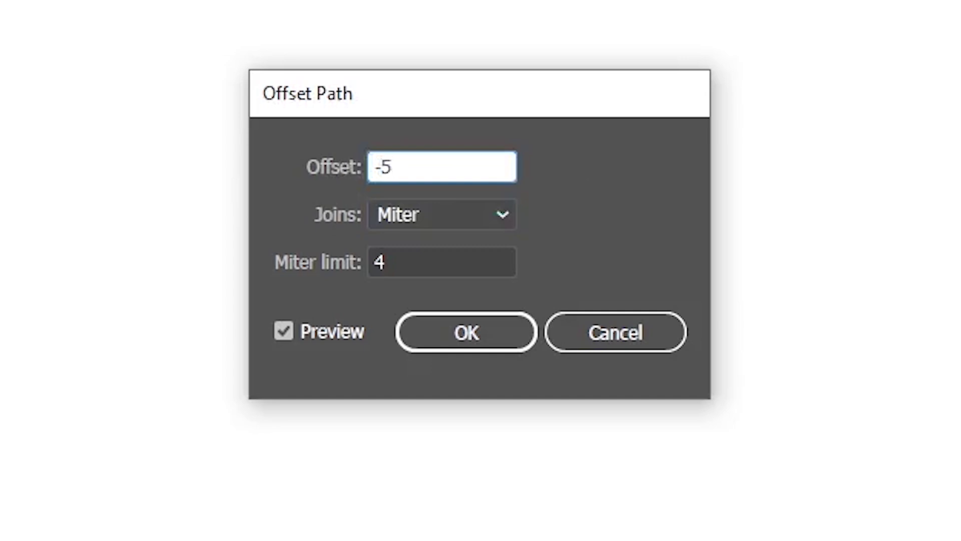
{"action": "key", "text": "Tab"}
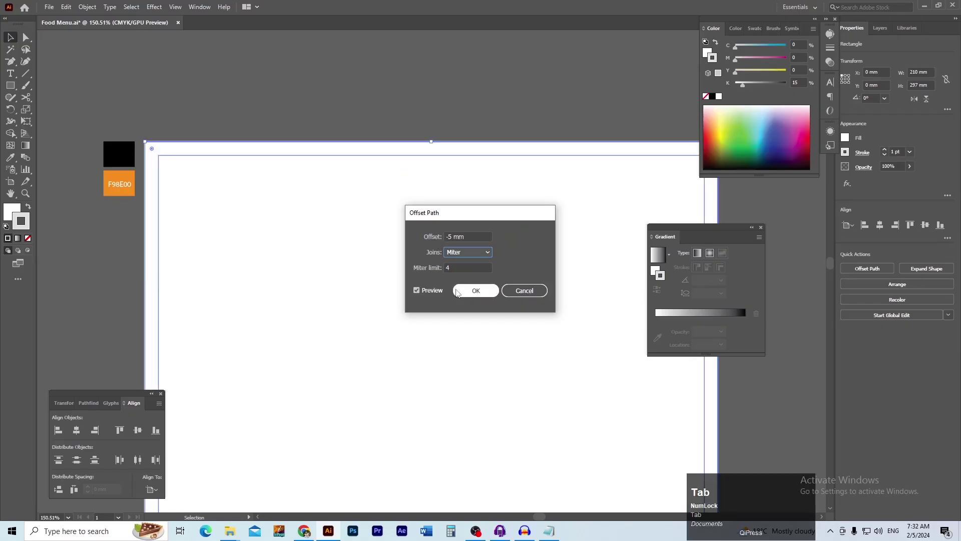
{"action": "left_click", "coordinate": [457, 290]}
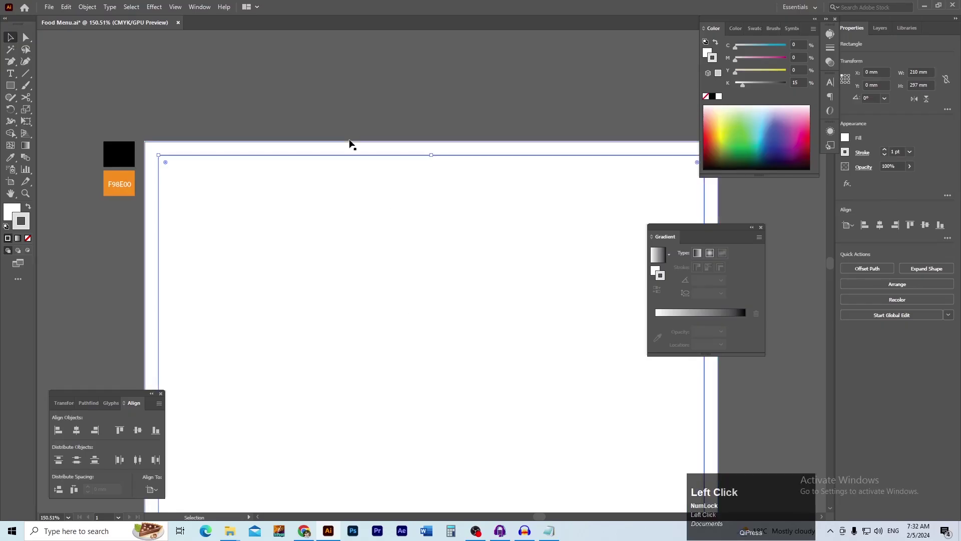
{"action": "left_click", "coordinate": [352, 150]}
- Select both the page rectangle and the inner margin frame and lock them
{"action": "left_click_drag", "start_coordinate": [249, 189], "coordinate": [250, 167]}
{"action": "key", "text": "ctrl+0"}
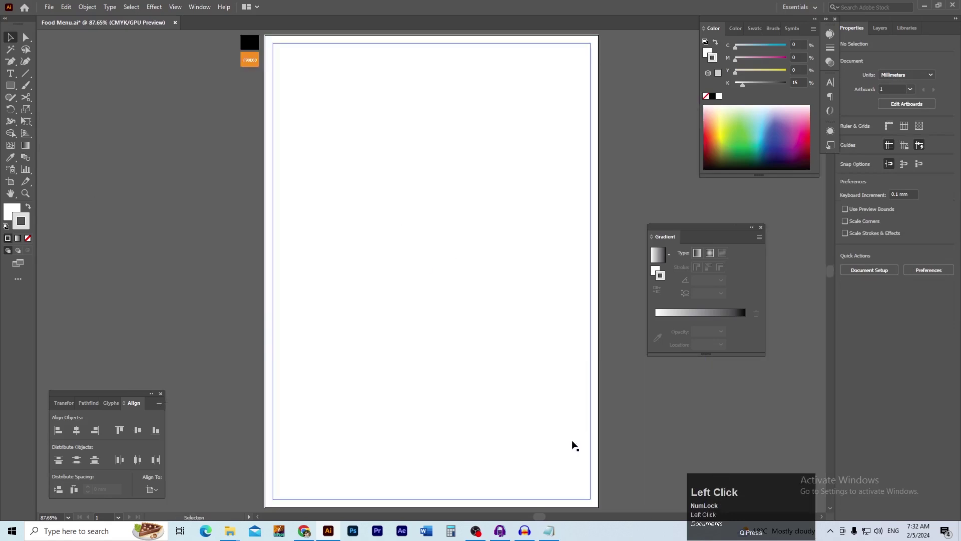
{"action": "left_click_drag", "start_coordinate": [522, 390], "coordinate": [515, 421]}
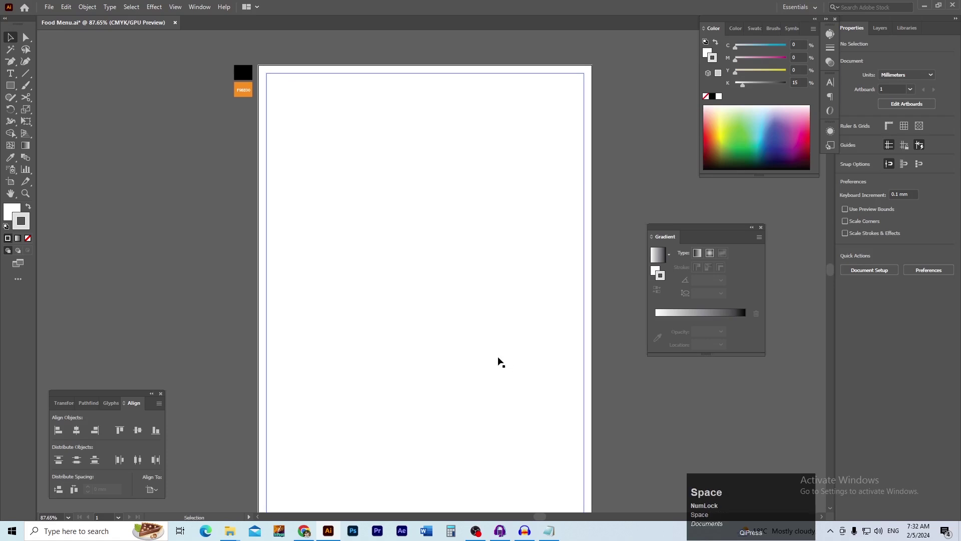
{"action": "left_click_drag", "start_coordinate": [256, 90], "coordinate": [273, 264]}
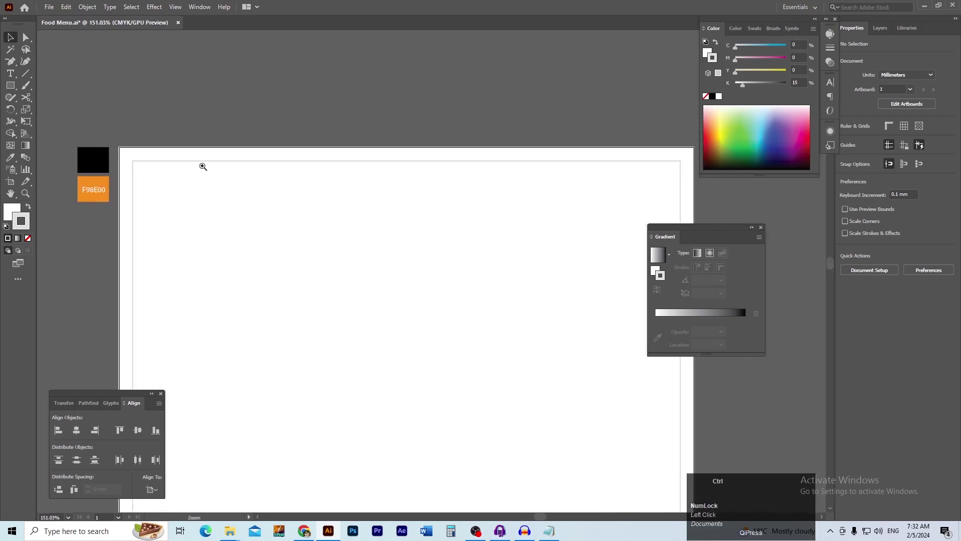
{"action": "left_click_drag", "start_coordinate": [202, 165], "coordinate": [307, 222]}
{"action": "left_click_drag", "start_coordinate": [270, 135], "coordinate": [234, 160]}
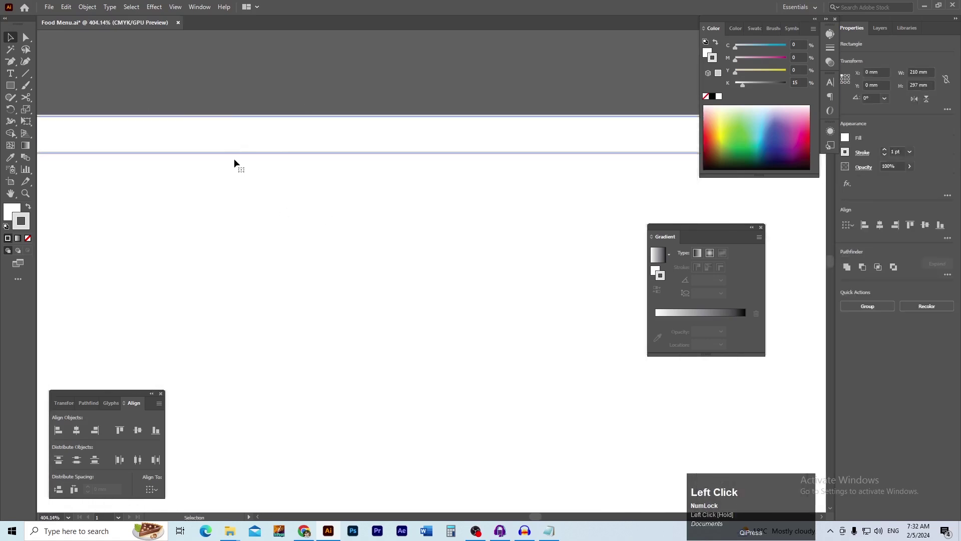
{"action": "left_click", "coordinate": [87, 7]}
{"action": "mouse_move", "coordinate": [126, 77]}
{"action": "left_click", "coordinate": [236, 76]}
- Draw a rectangle inside the margin near the artboard's upper-left corner and set its size to 20 × 20 mm
{"action": "left_click", "coordinate": [204, 253], "text": "ctrl+alt"}
{"action": "left_click_drag", "start_coordinate": [204, 253], "coordinate": [298, 276]}
{"action": "left_click", "coordinate": [248, 214], "text": "ctrl+alt"}
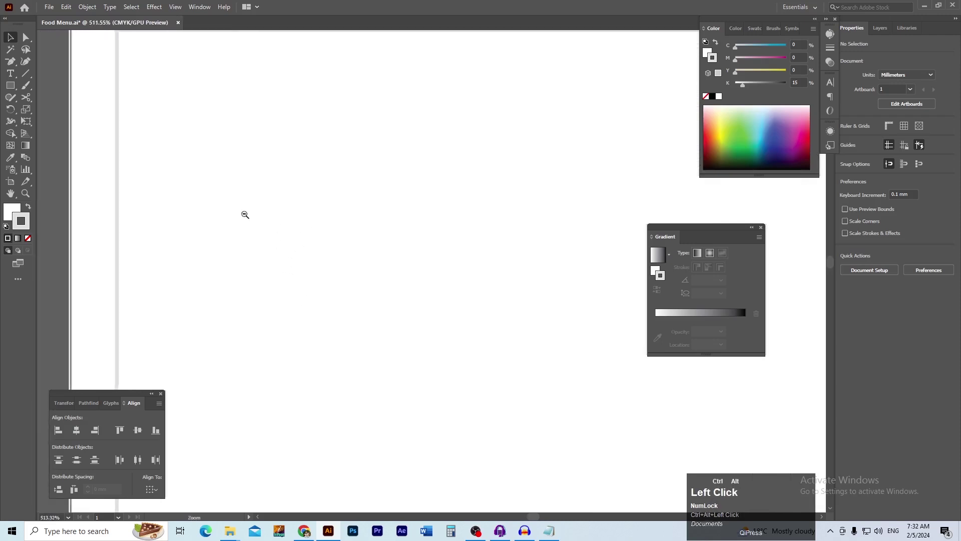
{"action": "left_click_drag", "start_coordinate": [278, 192], "coordinate": [125, 212]}
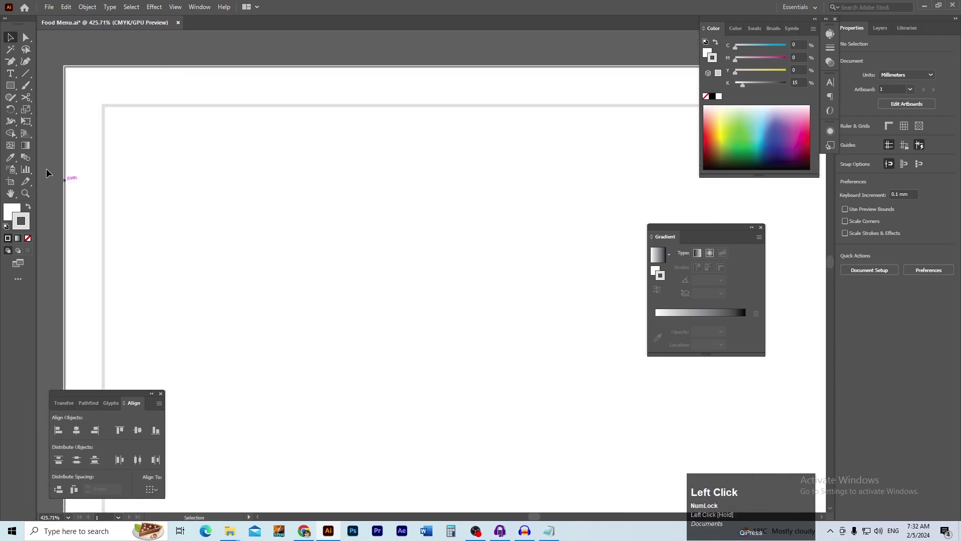
{"action": "left_click", "coordinate": [12, 85]}
{"action": "mouse_move", "coordinate": [160, 146]}
{"action": "left_mouse_down"}
{"action": "mouse_move", "coordinate": [294, 279]}
{"action": "mouse_move", "coordinate": [300, 273]}
{"action": "left_mouse_up"}
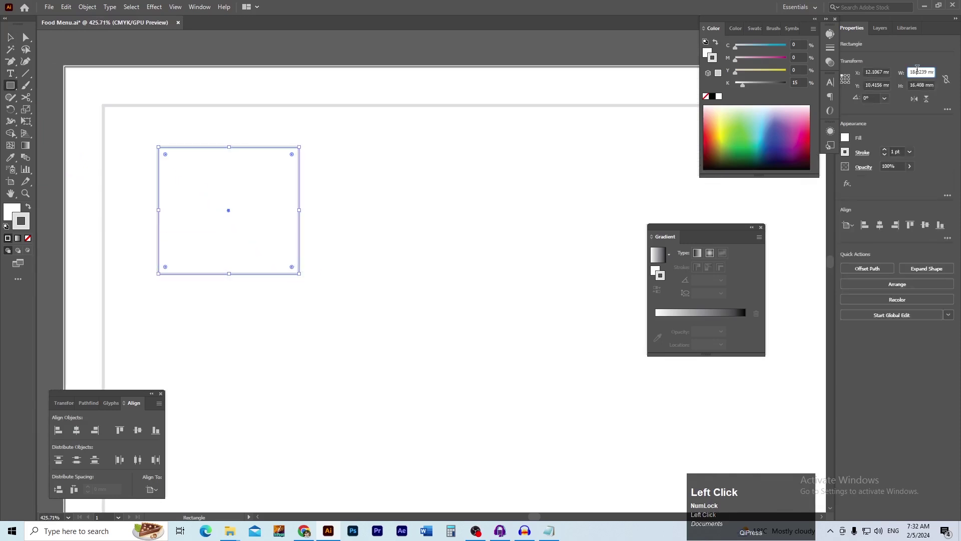
{"action": "left_click", "coordinate": [919, 70]}
{"action": "type", "text": "20"}
{"action": "key", "text": "Tab"}
{"action": "type", "text": "20"}
{"action": "key", "text": "Tab"}
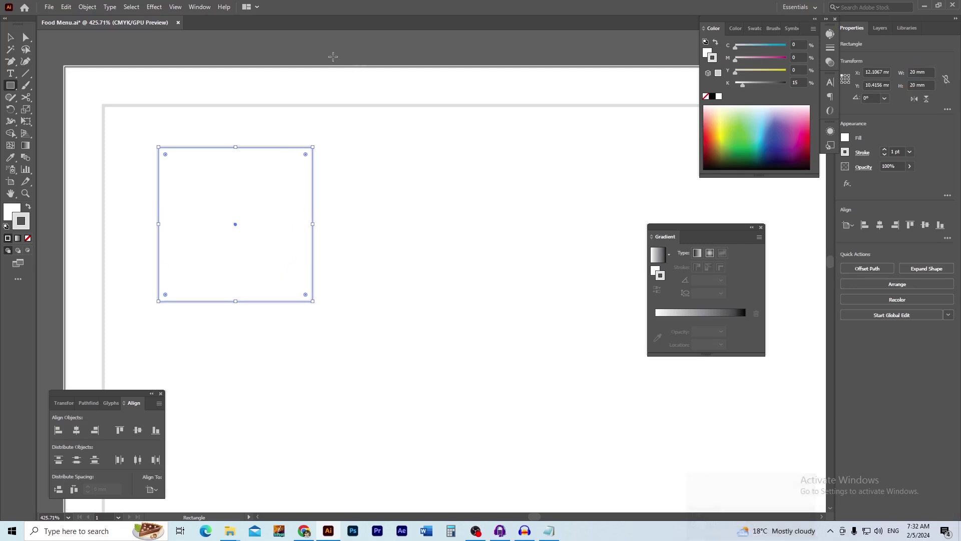
- Offset the 20 mm square's path by -1 mm and select the resulting inner square
{"action": "key", "text": "v"}
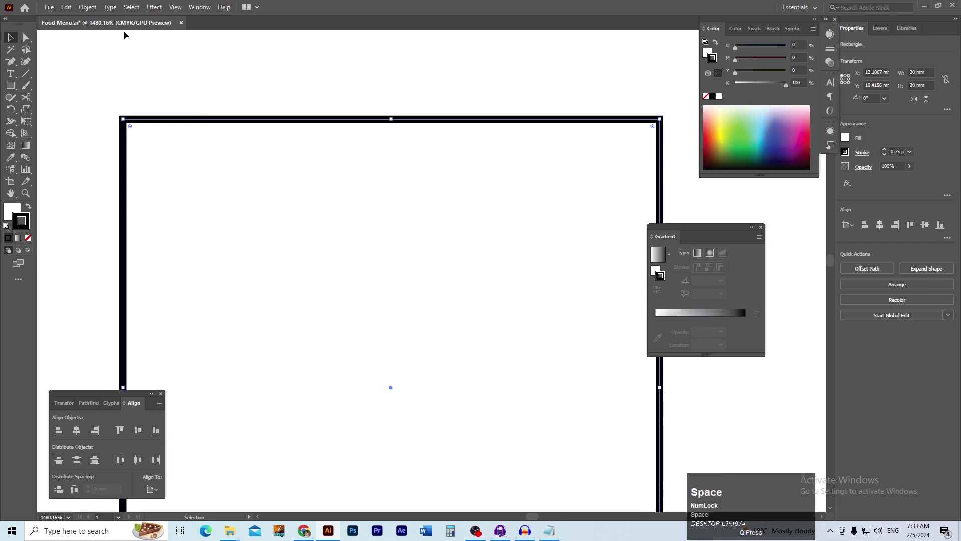
{"action": "left_click", "coordinate": [87, 7]}
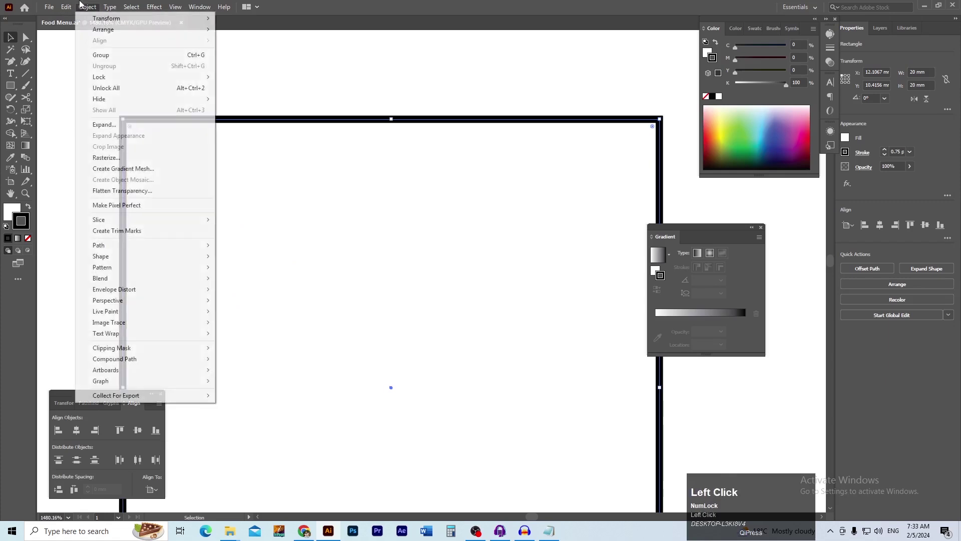
{"action": "mouse_move", "coordinate": [161, 249]}
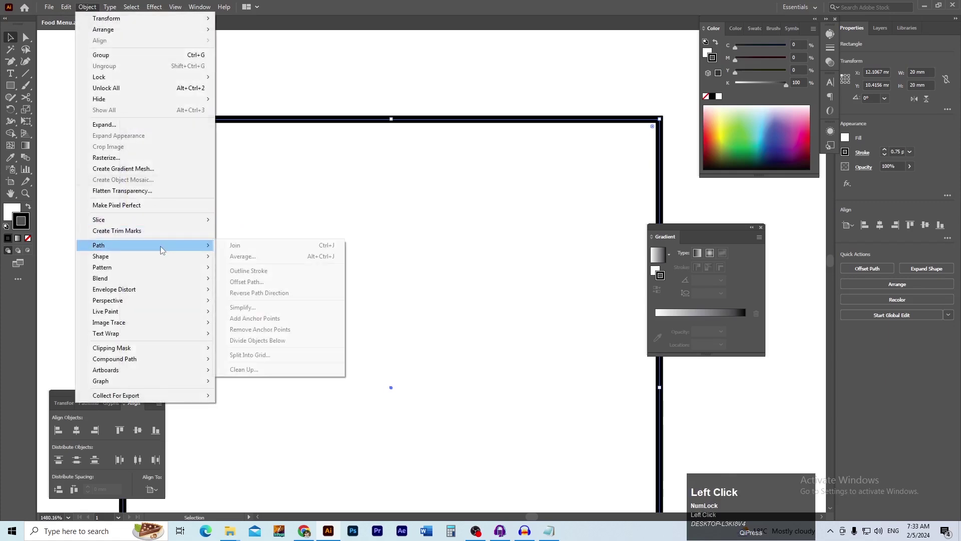
{"action": "left_click", "coordinate": [283, 283]}
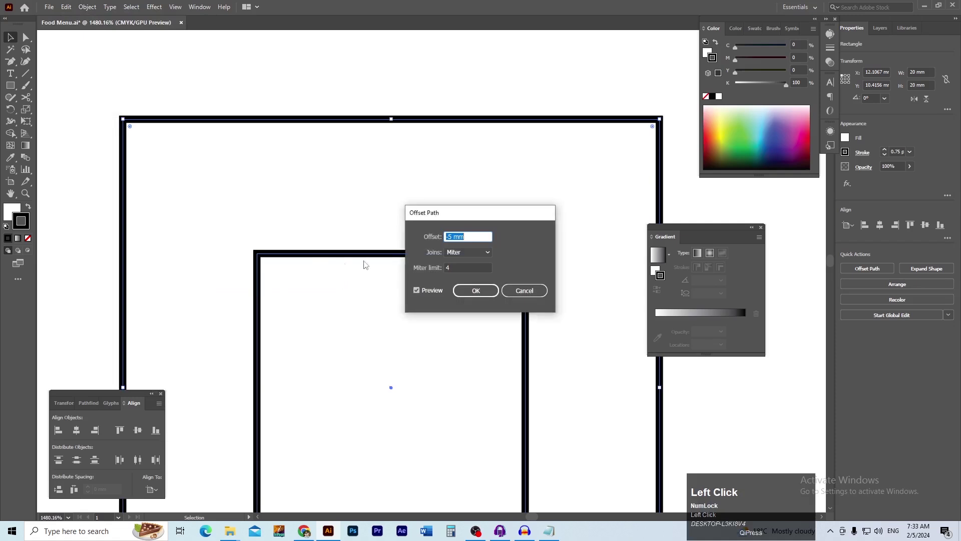
{"action": "type", "text": "-1"}
{"action": "key", "text": "Tab"}
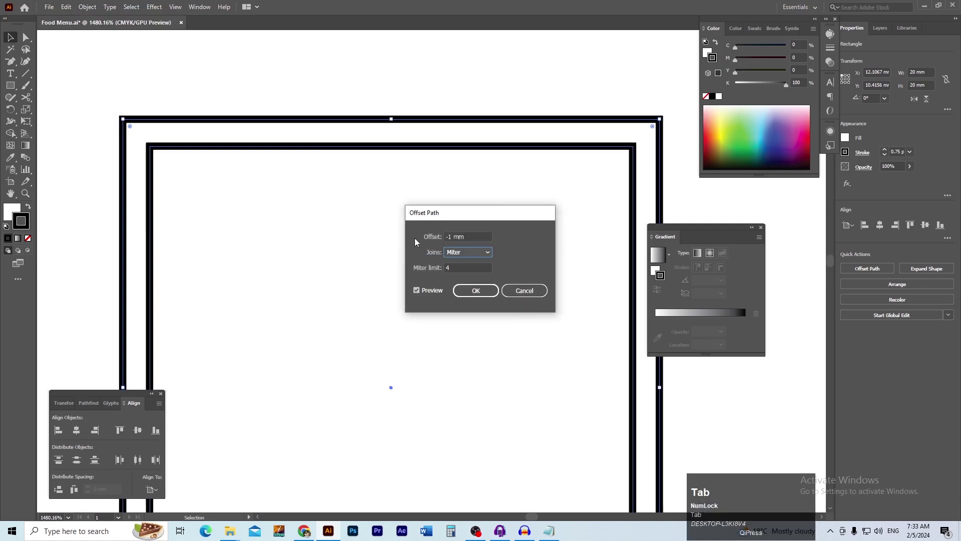
{"action": "left_click", "coordinate": [466, 291]}
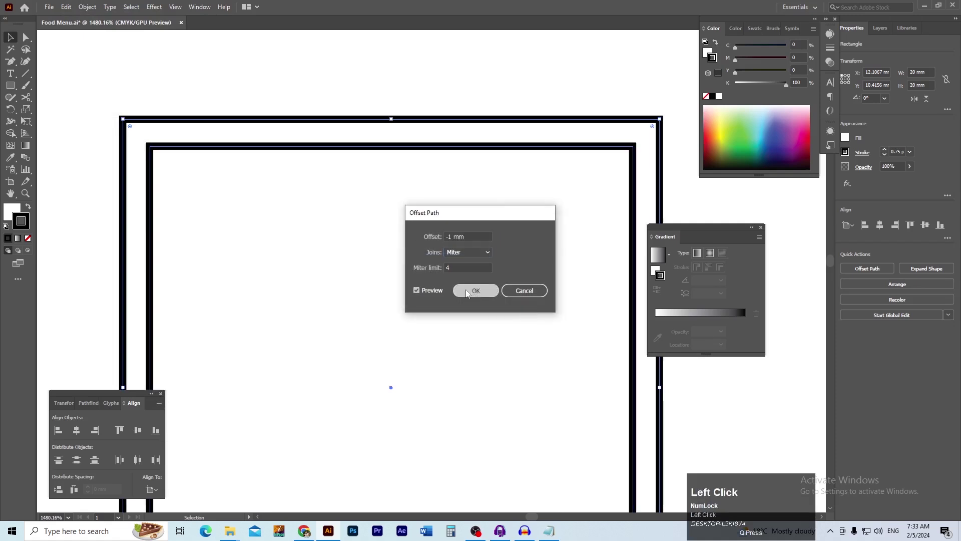
{"action": "left_click", "coordinate": [242, 95]}
{"action": "left_click", "coordinate": [258, 149]}
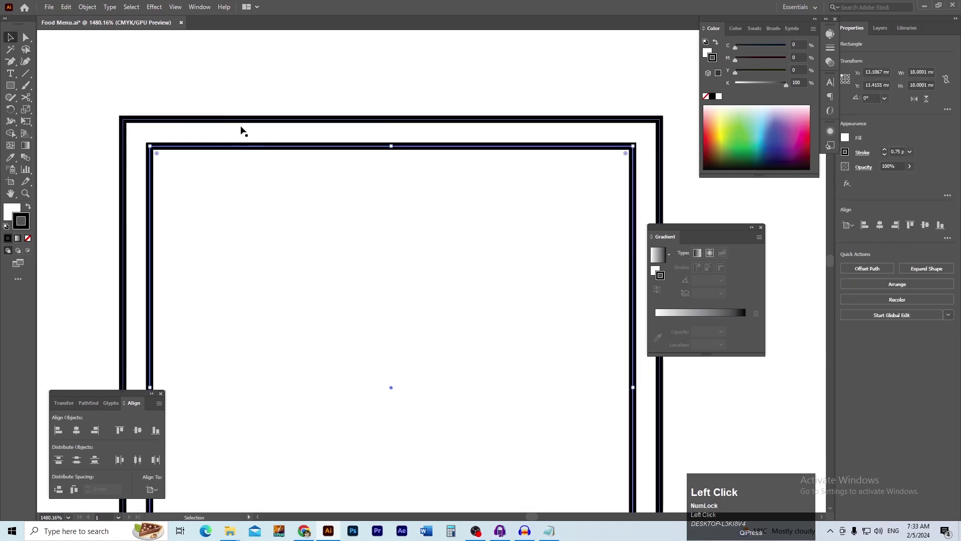
- Offset the 18 mm square's path by -1 mm to create a third nested square
{"action": "left_click", "coordinate": [87, 6]}
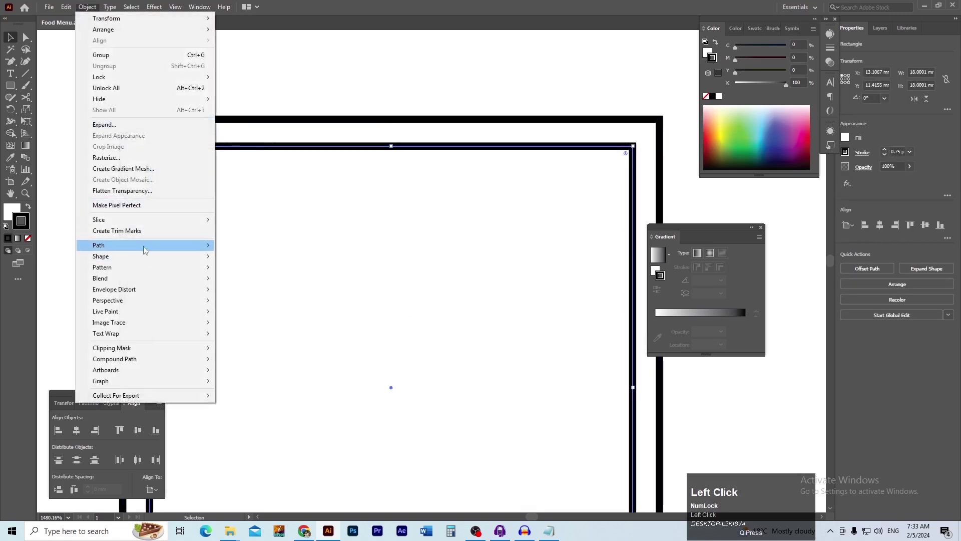
{"action": "mouse_move", "coordinate": [142, 246]}
{"action": "left_click", "coordinate": [260, 282]}
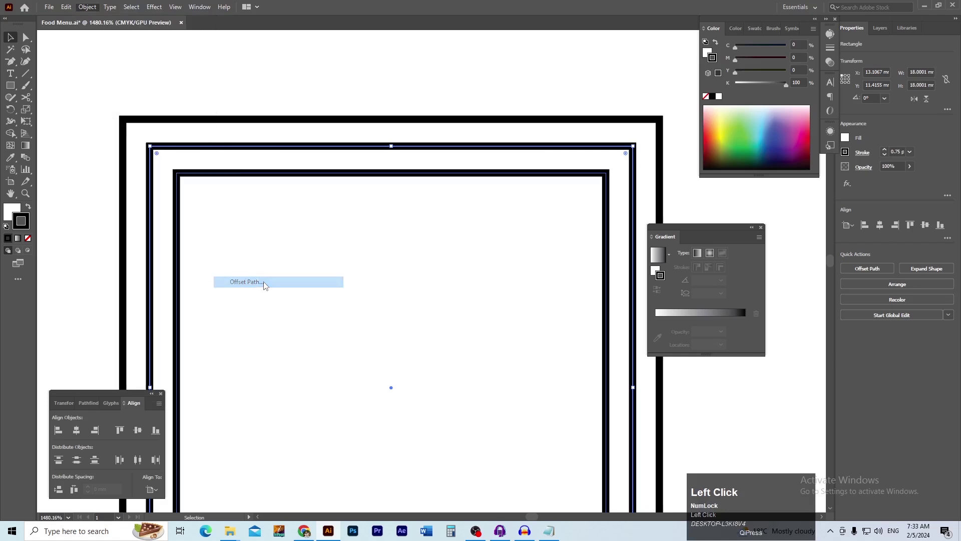
{"action": "key", "text": "Return"}
{"action": "key", "text": "ctrl+0"}
{"action": "left_click", "coordinate": [281, 264]}
- Add an anchor point partway down the right edge of each of the three nested squares
{"action": "key", "text": "space"}
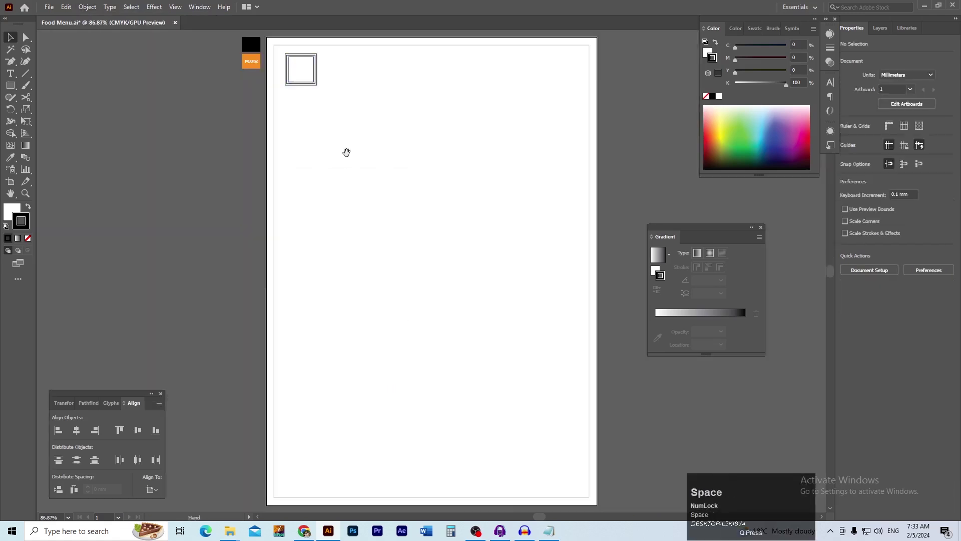
{"action": "left_click_drag", "start_coordinate": [301, 71], "coordinate": [339, 107]}
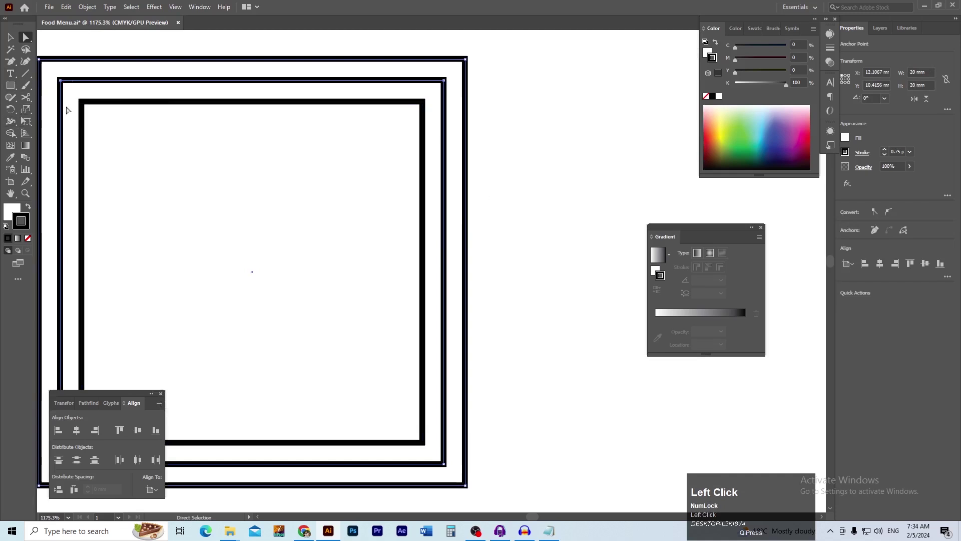
{"action": "left_click", "coordinate": [11, 62]}
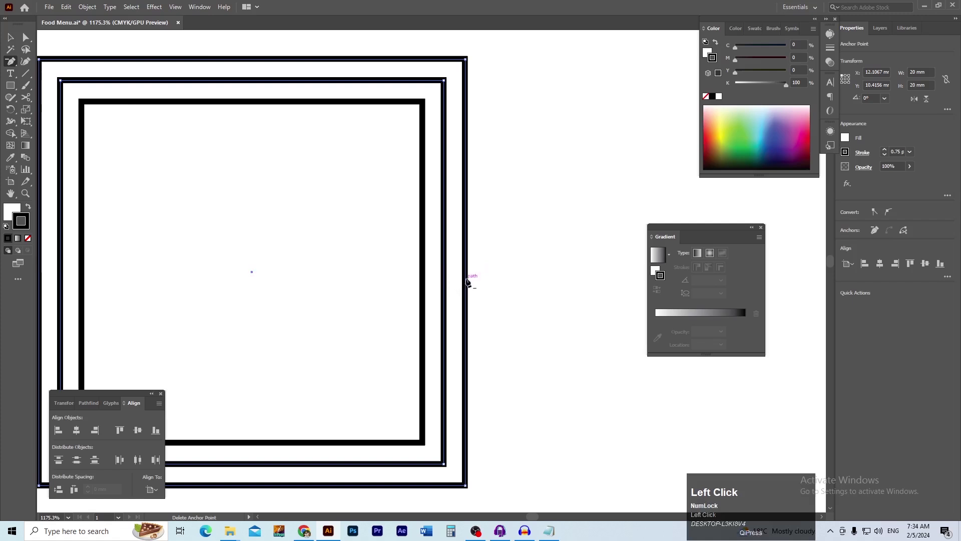
{"action": "key", "text": "f"}
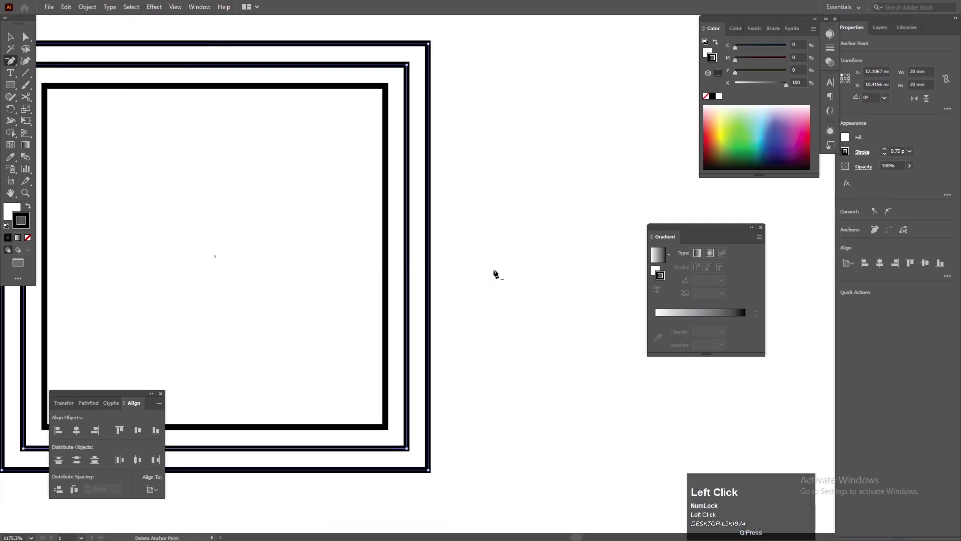
{"action": "key", "text": "v"}
{"action": "left_click", "coordinate": [464, 218]}
{"action": "left_click", "coordinate": [358, 275]}
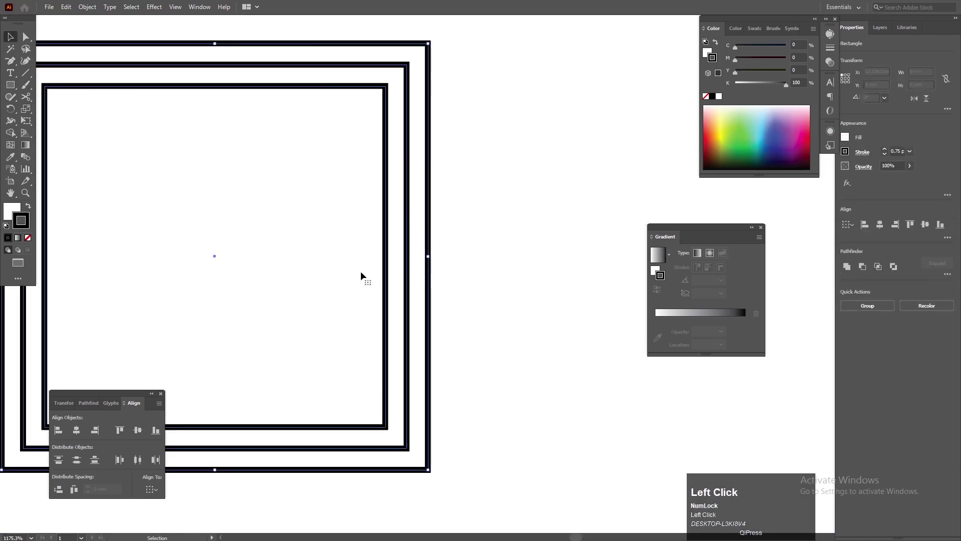
{"action": "left_click", "coordinate": [470, 264]}
{"action": "key", "text": "minus"}
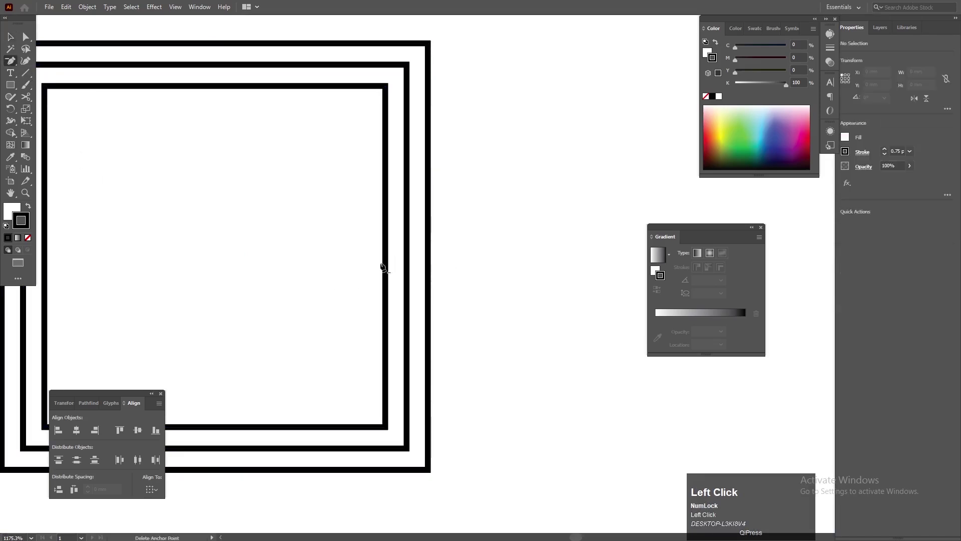
{"action": "left_click", "coordinate": [429, 252]}
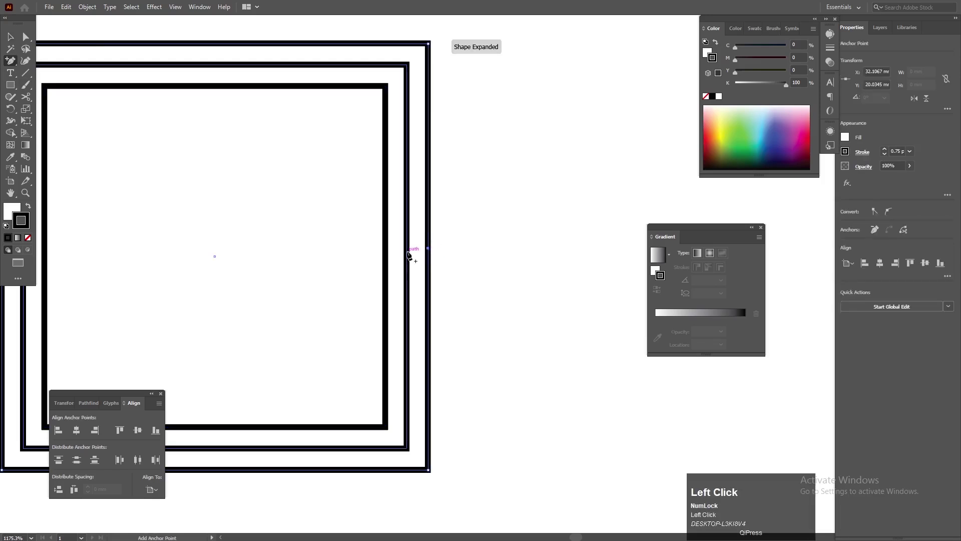
{"action": "left_click", "coordinate": [384, 257]}
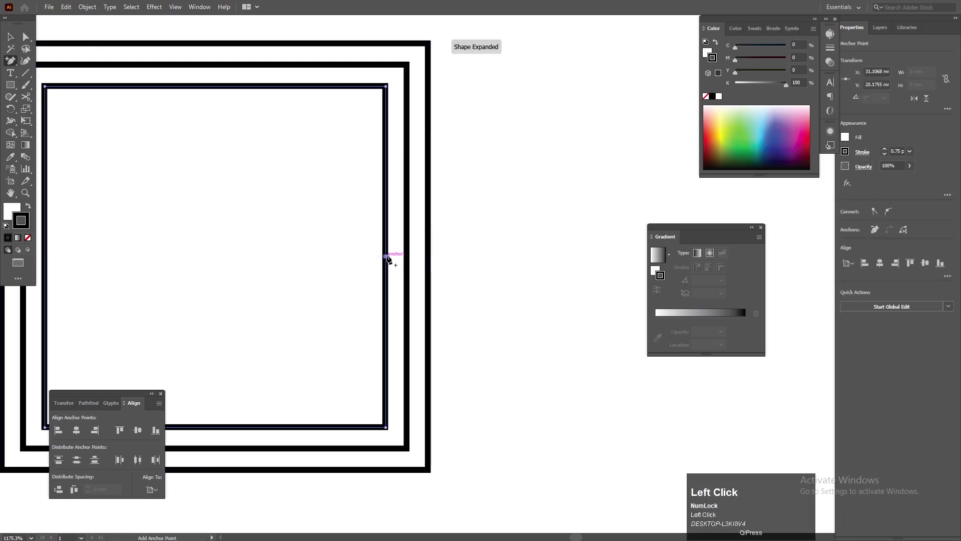
- Delete the added anchor points so that all three nested squares are open on their right side
{"action": "key", "text": "a"}
{"action": "left_click", "coordinate": [429, 252]}
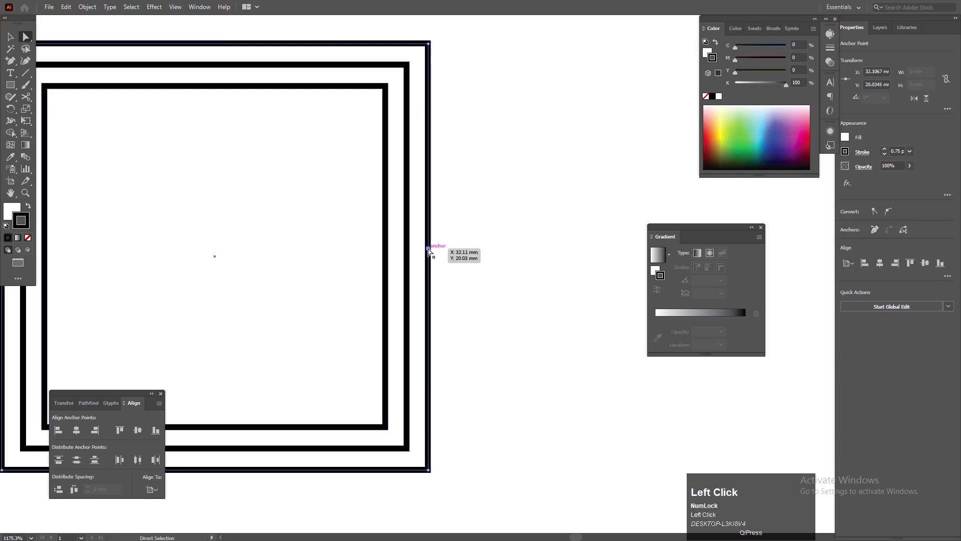
{"action": "key", "text": "Delete"}
{"action": "left_click", "coordinate": [407, 251]}
{"action": "key", "text": "Delete"}
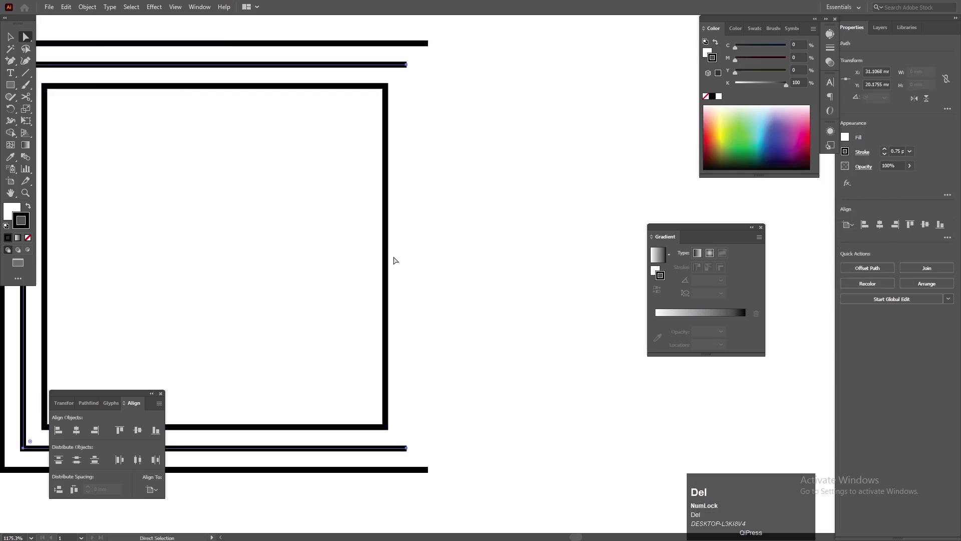
{"action": "left_click", "coordinate": [385, 256]}
{"action": "key", "text": "Delete"}
{"action": "left_click", "coordinate": [414, 258]}
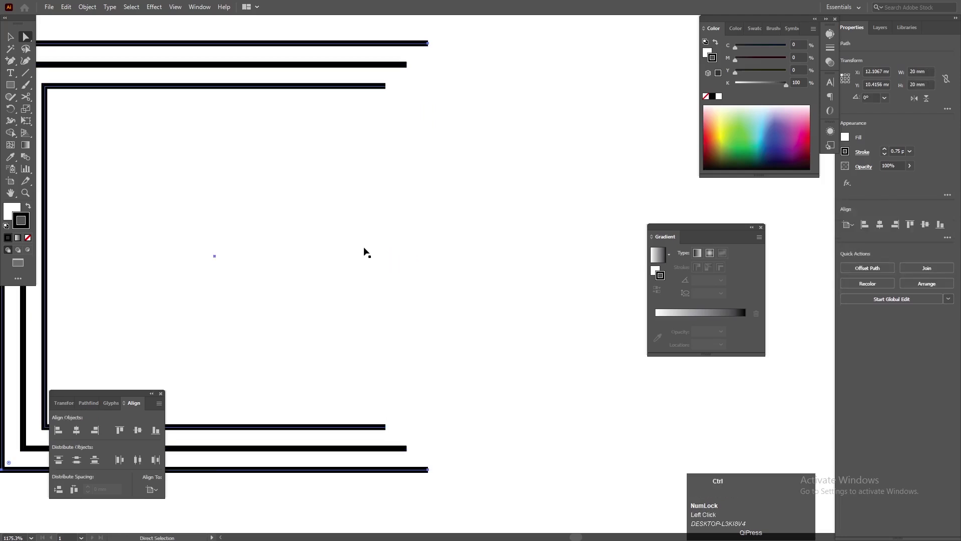
- Delete the lower-right end points of the three open squares, leaving only their left and top edges as corner lines
{"action": "left_click", "coordinate": [351, 246], "text": "ctrl+alt"}
{"action": "left_click", "coordinate": [352, 247], "text": "ctrl+alt"}
{"action": "left_click_drag", "start_coordinate": [300, 268], "coordinate": [230, 236]}
{"action": "scroll", "coordinate": [427, 281], "scroll_direction": "up", "scroll_amount": 3}
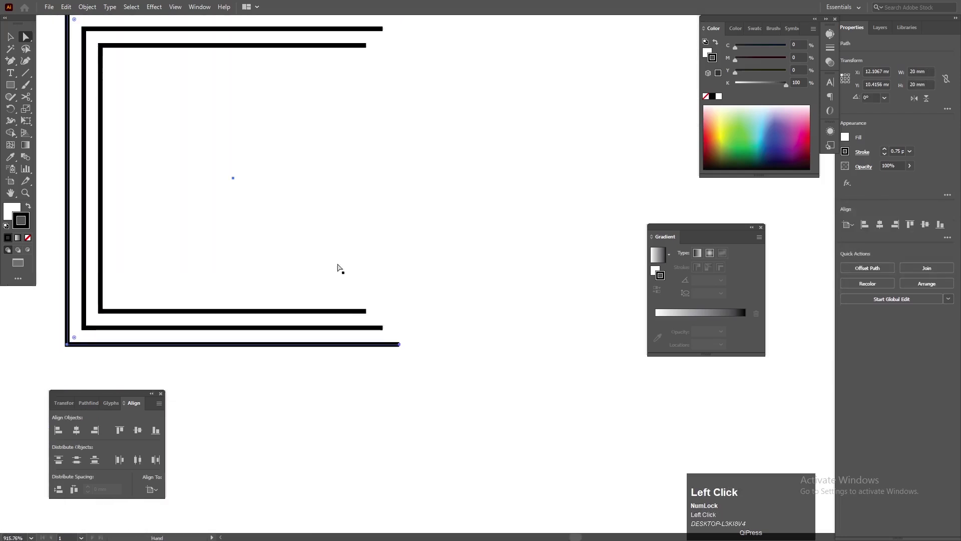
{"action": "left_click", "coordinate": [367, 311]}
{"action": "key", "text": "Delete"}
{"action": "left_click", "coordinate": [383, 328]}
{"action": "key", "text": "Delete"}
{"action": "left_click", "coordinate": [399, 345]}
{"action": "key", "text": "Delete"}
{"action": "left_click", "coordinate": [375, 291]}
- Select the middle corner line and set its transform reference point to the upper-left corner
{"action": "left_click_drag", "start_coordinate": [357, 267], "coordinate": [427, 342]}
{"action": "left_click_drag", "start_coordinate": [318, 201], "coordinate": [231, 212]}
{"action": "left_click_drag", "start_coordinate": [203, 188], "coordinate": [284, 259]}
{"action": "key", "text": "v"}
{"action": "left_click", "coordinate": [257, 129]}
{"action": "key", "text": "ctrl"}
{"action": "left_click_drag", "start_coordinate": [320, 208], "coordinate": [272, 247]}
{"action": "key", "text": "space"}
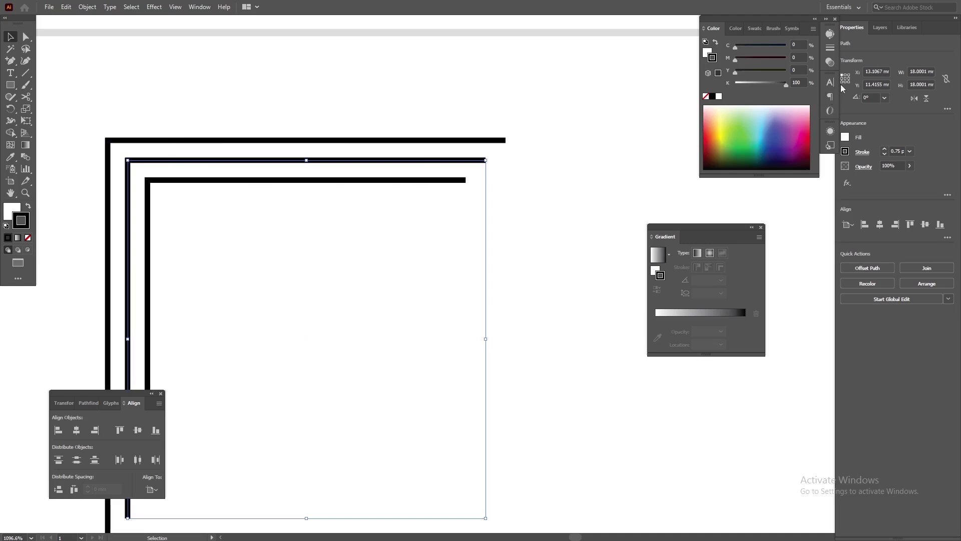
{"action": "left_click", "coordinate": [65, 403]}
{"action": "left_click_drag", "start_coordinate": [83, 392], "coordinate": [317, 269]}
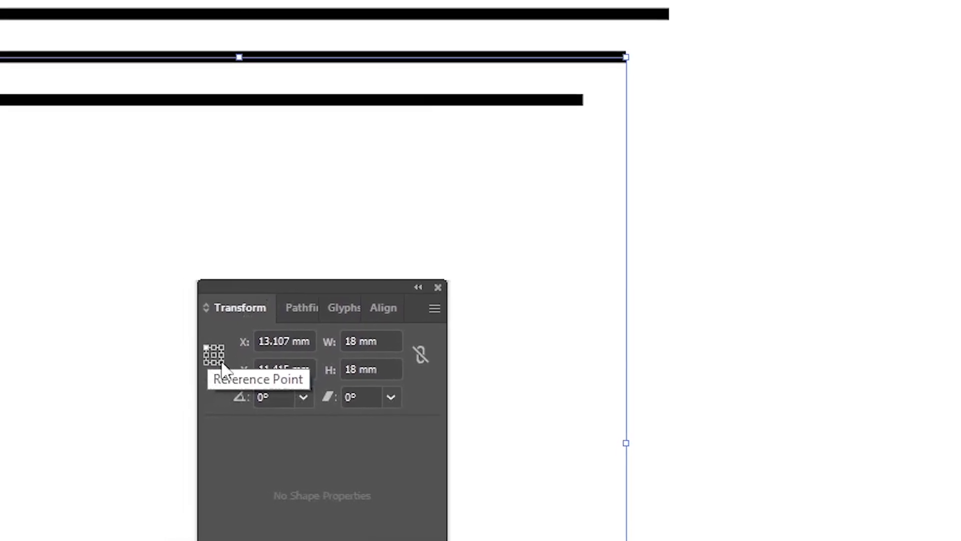
{"action": "left_click", "coordinate": [233, 351]}
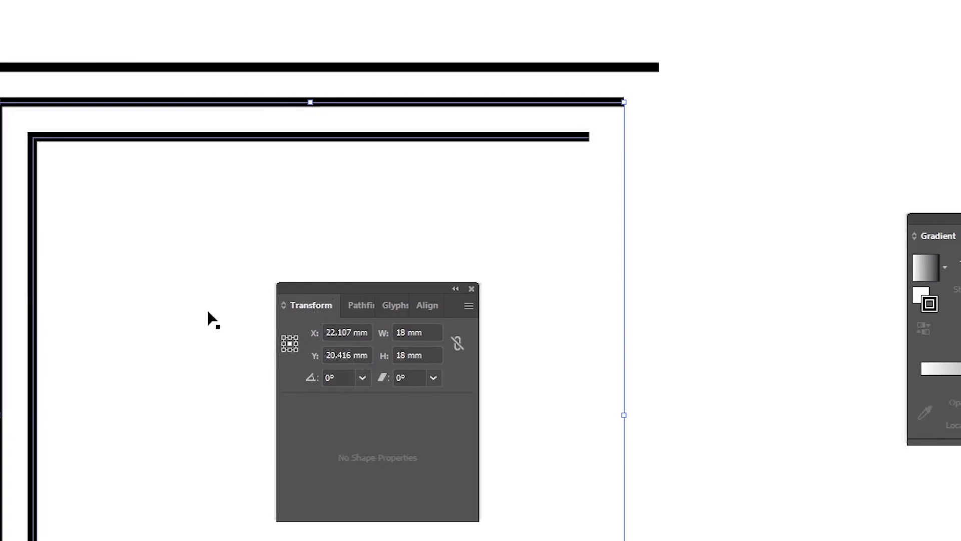
{"action": "left_click", "coordinate": [302, 335]}
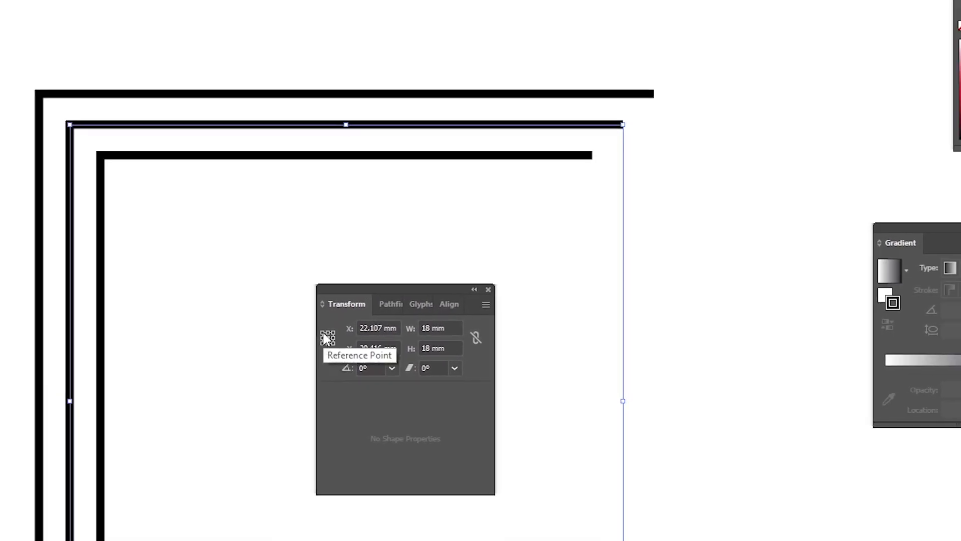
- Set the middle corner line's width and height to 15 mm each
{"action": "double_click", "coordinate": [465, 328]}
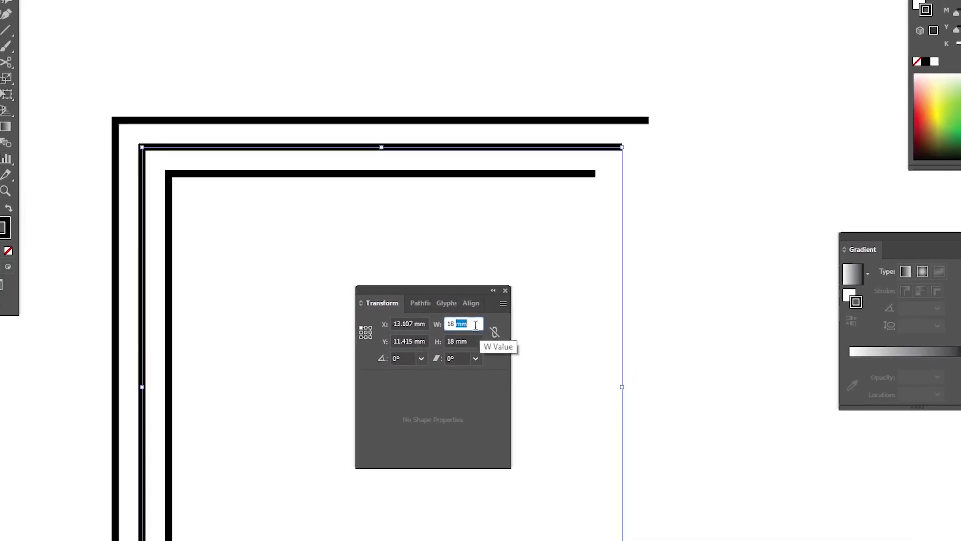
{"action": "triple_click", "coordinate": [481, 324]}
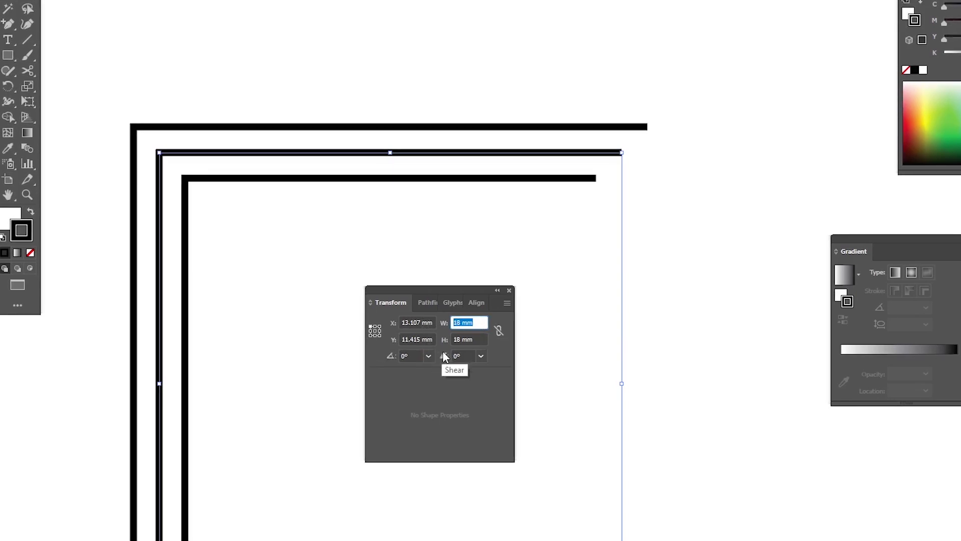
{"action": "type", "text": "15"}
{"action": "key", "text": "Tab"}
{"action": "type", "text": "15"}
{"action": "key", "text": "Return"}
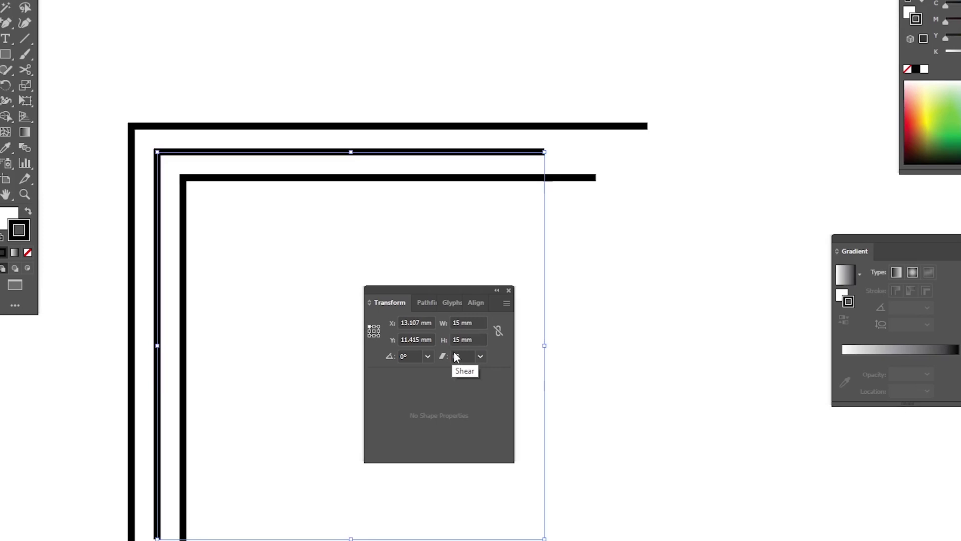
- Resize the innermost corner line to 22 mm wide and 22 mm high
{"action": "left_click", "coordinate": [585, 178]}
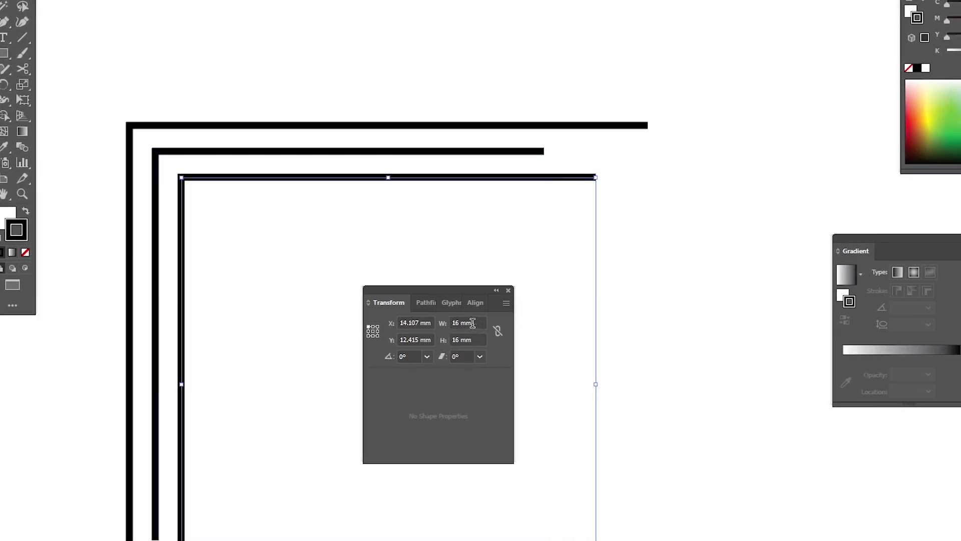
{"action": "left_click", "coordinate": [450, 323]}
{"action": "type", "text": "22"}
{"action": "key", "text": "Tab"}
{"action": "key", "text": "Tab"}
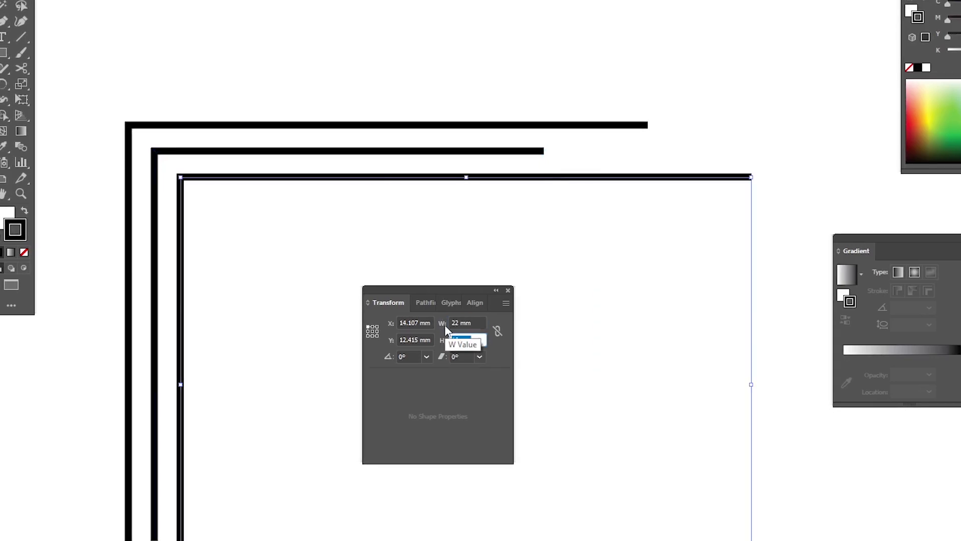
{"action": "left_click", "coordinate": [414, 99]}
{"action": "left_click", "coordinate": [524, 236], "text": "ctrl+alt"}
{"action": "left_click_drag", "start_coordinate": [603, 286], "coordinate": [415, 201]}
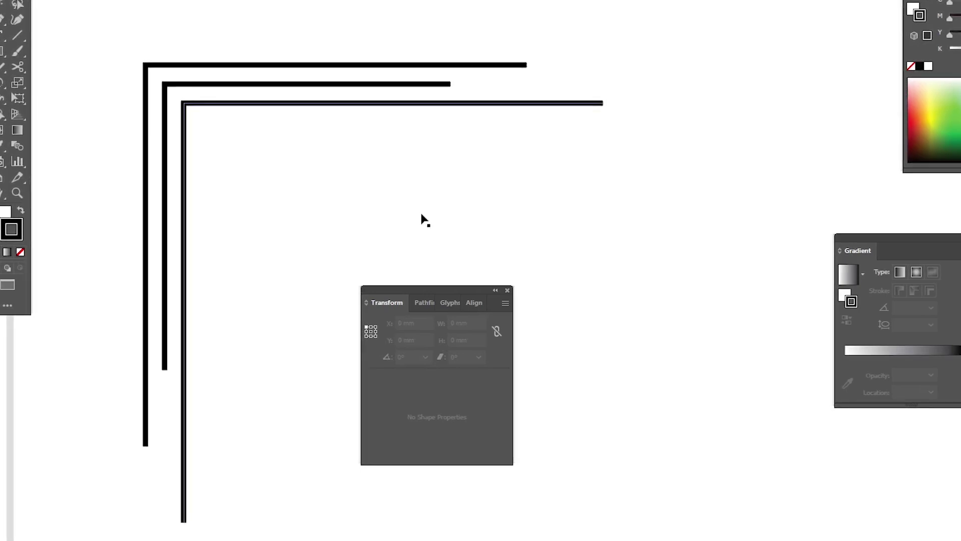
{"action": "left_click", "coordinate": [475, 284]}
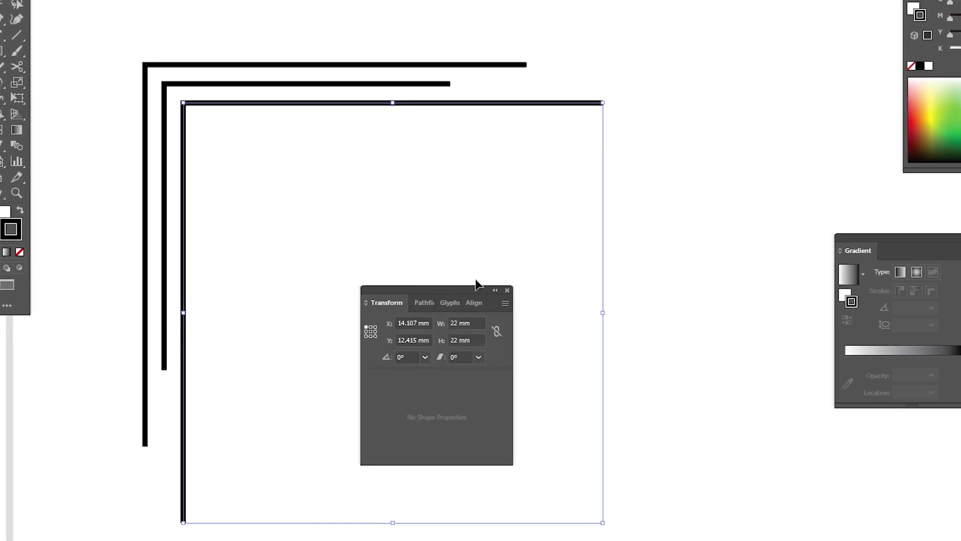
{"action": "left_click", "coordinate": [654, 199]}
- Draw a rectangle about 1.45 × 2 mm spanning the three horizontal corner lines, with black fill and no stroke
{"action": "mouse_move", "coordinate": [261, 61]}
{"action": "left_mouse_down"}
{"action": "mouse_move", "coordinate": [494, 180]}
{"action": "mouse_move", "coordinate": [369, 176]}
{"action": "left_mouse_up"}
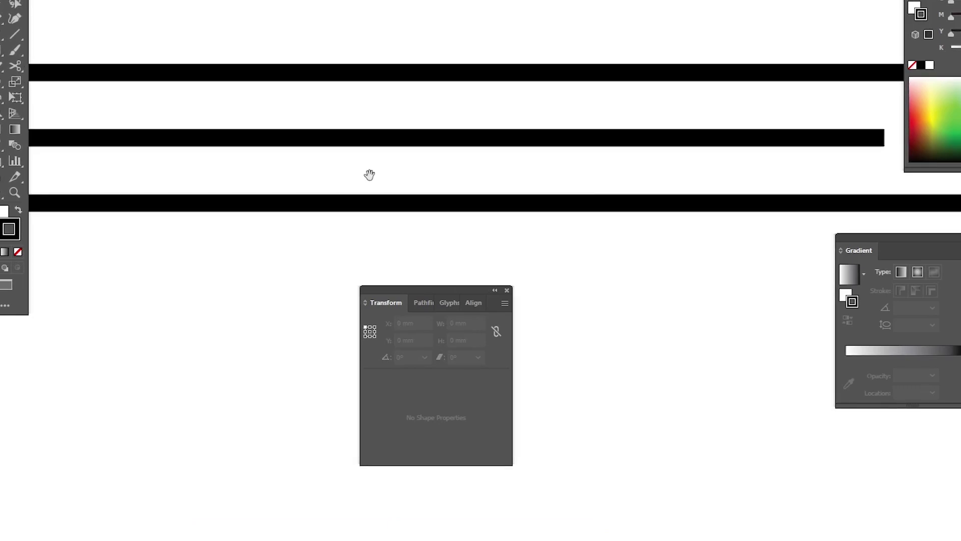
{"action": "mouse_move", "coordinate": [267, 73]}
{"action": "left_mouse_down"}
{"action": "mouse_move", "coordinate": [273, 133]}
{"action": "mouse_move", "coordinate": [339, 209]}
{"action": "mouse_move", "coordinate": [395, 205]}
{"action": "mouse_move", "coordinate": [362, 202]}
{"action": "left_mouse_up"}
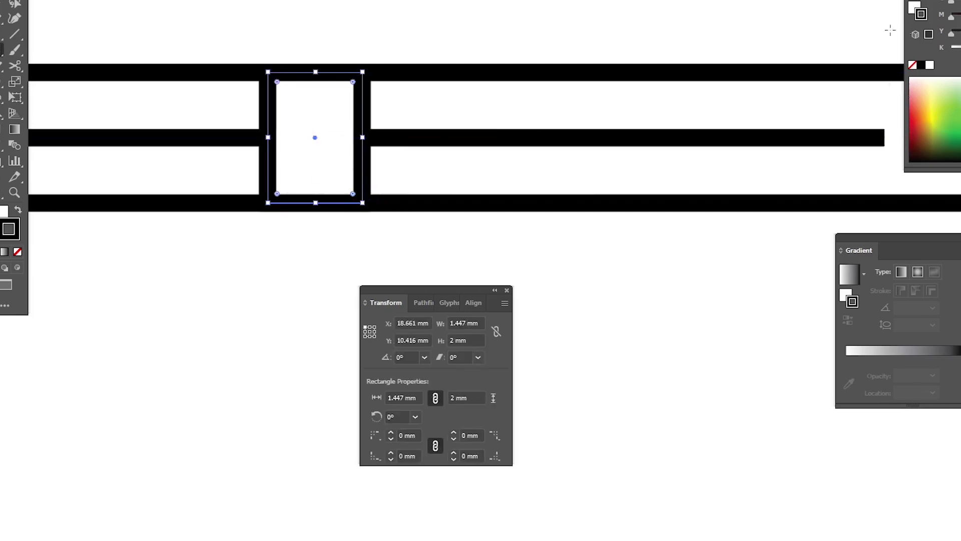
{"action": "left_click", "coordinate": [912, 65]}
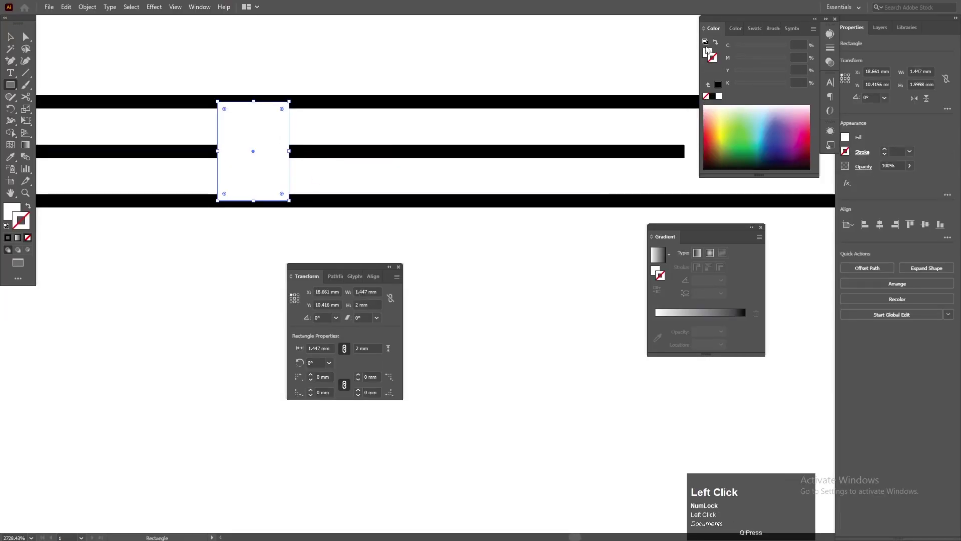
{"action": "left_click", "coordinate": [712, 96]}
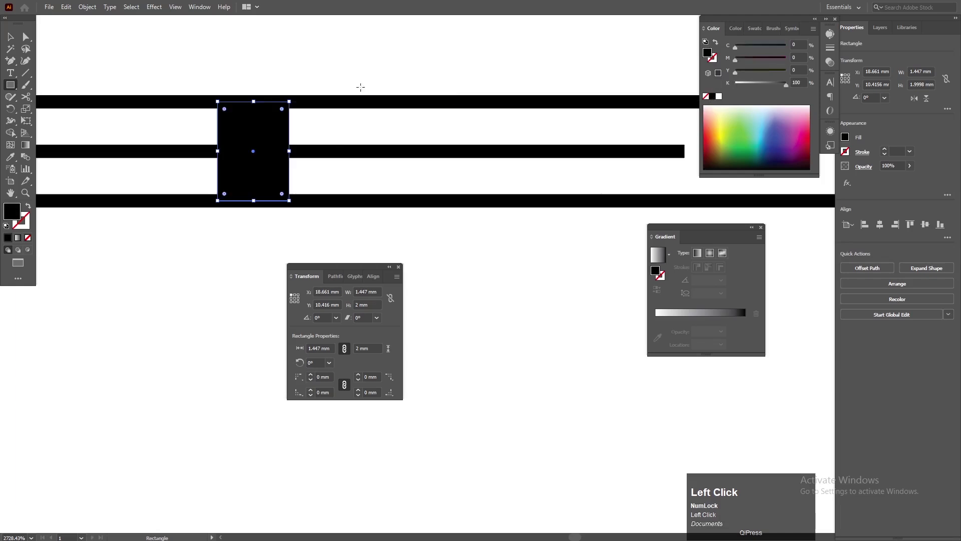
{"action": "left_click", "coordinate": [369, 73]}
{"action": "left_click", "coordinate": [493, 278]}
{"action": "key", "text": "v"}
{"action": "left_click", "coordinate": [362, 89]}
{"action": "left_click_drag", "start_coordinate": [447, 190], "coordinate": [223, 190]}
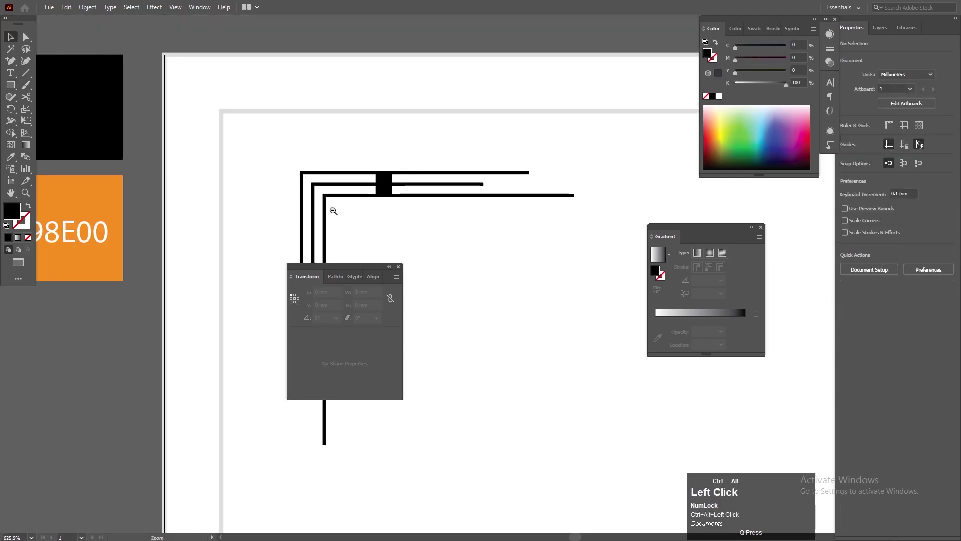
{"action": "left_click_drag", "start_coordinate": [395, 244], "coordinate": [303, 189]}
{"action": "key", "text": "ctrl+0"}
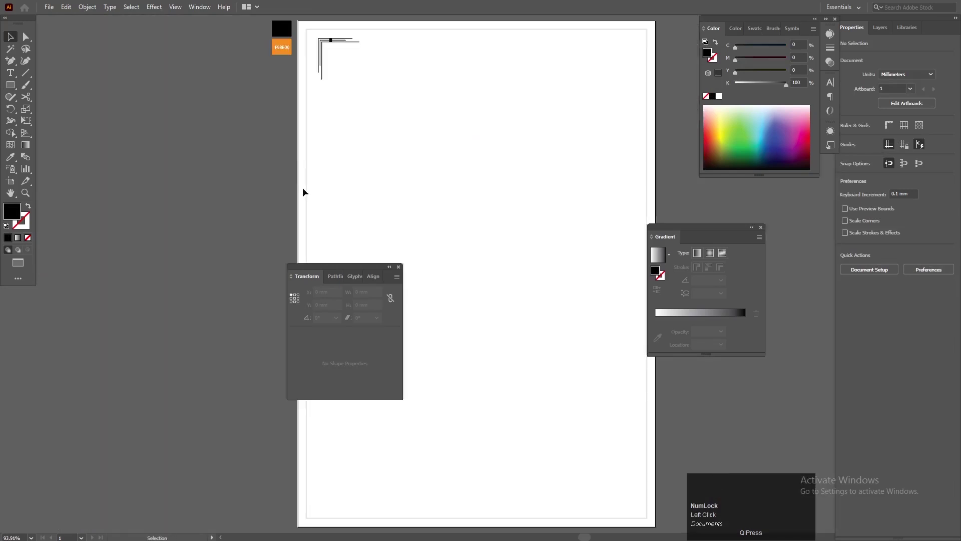
- Add a matching black block across the three vertical lines and a vertical line about 4.2 mm long outside the corner
{"action": "left_click_drag", "start_coordinate": [322, 57], "coordinate": [391, 122]}
{"action": "left_click_drag", "start_coordinate": [389, 123], "coordinate": [318, 257]}
{"action": "left_click_drag", "start_coordinate": [335, 136], "coordinate": [324, 191]}
{"action": "left_click_drag", "start_coordinate": [324, 78], "coordinate": [214, 334]}
{"action": "left_click", "coordinate": [358, 133]}
{"action": "left_click", "coordinate": [359, 131]}
{"action": "left_click", "coordinate": [200, 313]}
{"action": "left_click", "coordinate": [287, 246]}
{"action": "left_click_drag", "start_coordinate": [301, 221], "coordinate": [272, 129]}
- Align the short vertical line with the vertical segment of the innermost corner line and move it further up past the corner
{"action": "key", "text": "f"}
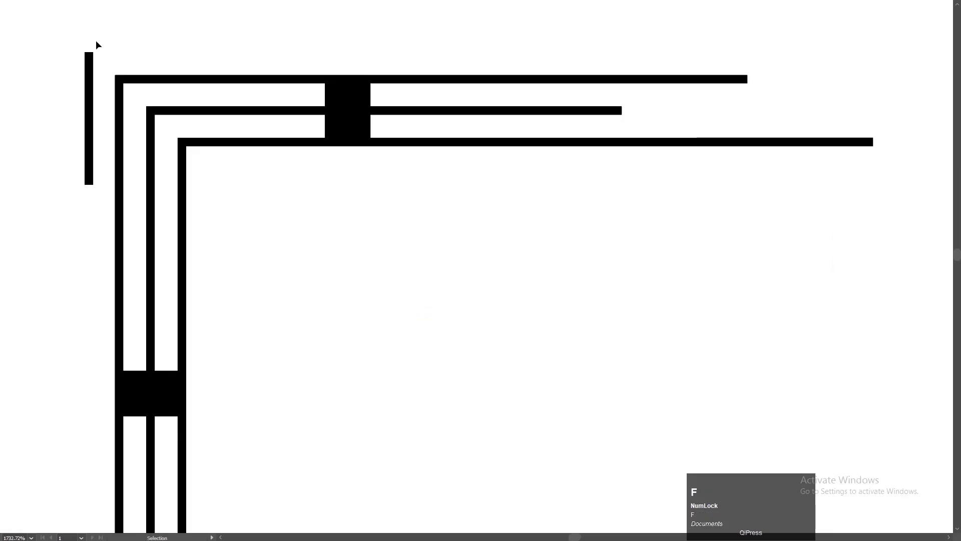
{"action": "key", "text": "f"}
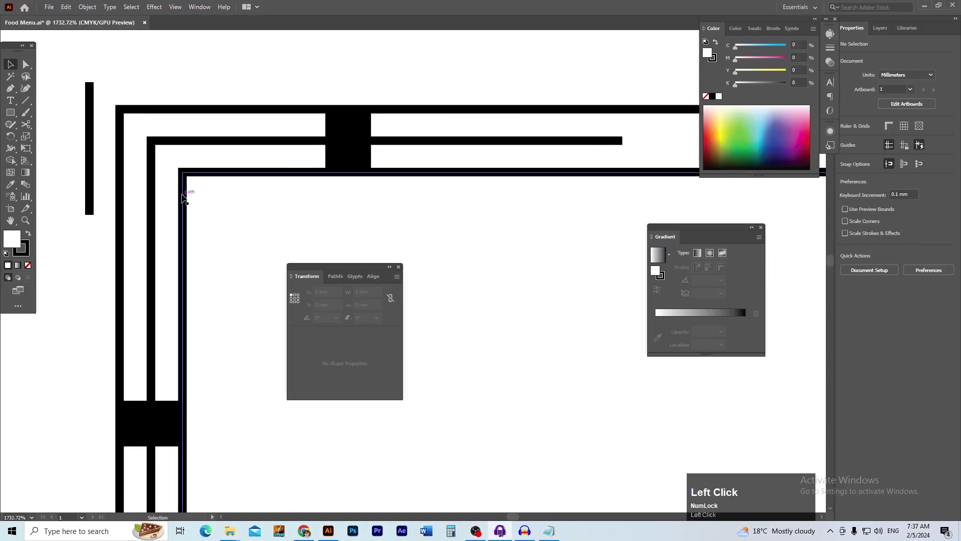
{"action": "left_click", "coordinate": [91, 187]}
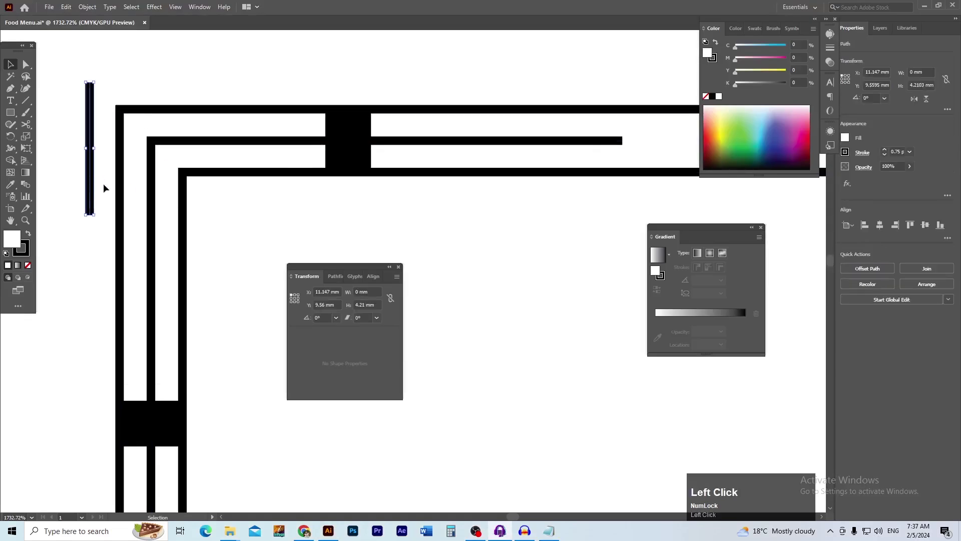
{"action": "left_click", "coordinate": [182, 195], "text": "shift"}
{"action": "left_click", "coordinate": [183, 193], "text": "alt"}
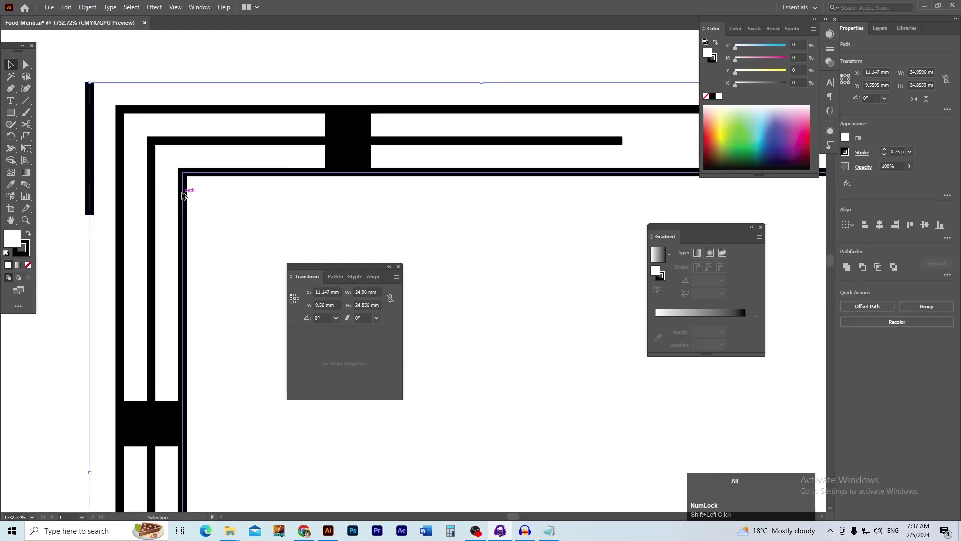
{"action": "left_click", "coordinate": [335, 277]}
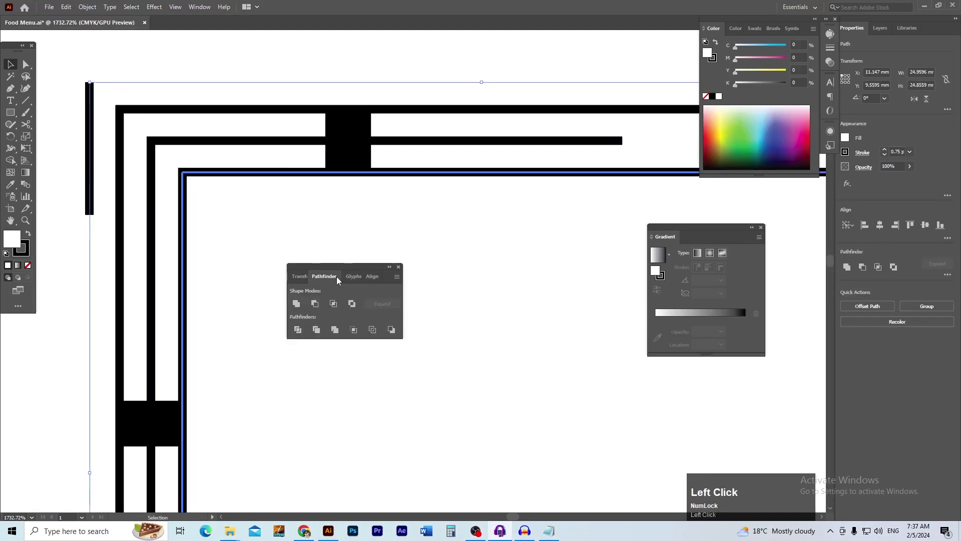
{"action": "left_click", "coordinate": [371, 276]}
{"action": "left_click", "coordinate": [296, 304]}
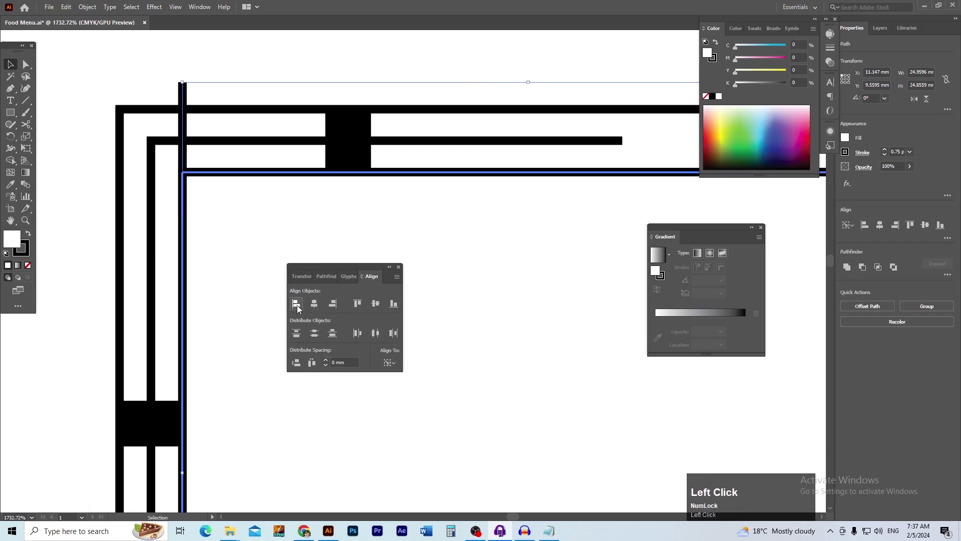
{"action": "double_click", "coordinate": [224, 207]}
{"action": "double_click", "coordinate": [156, 89]}
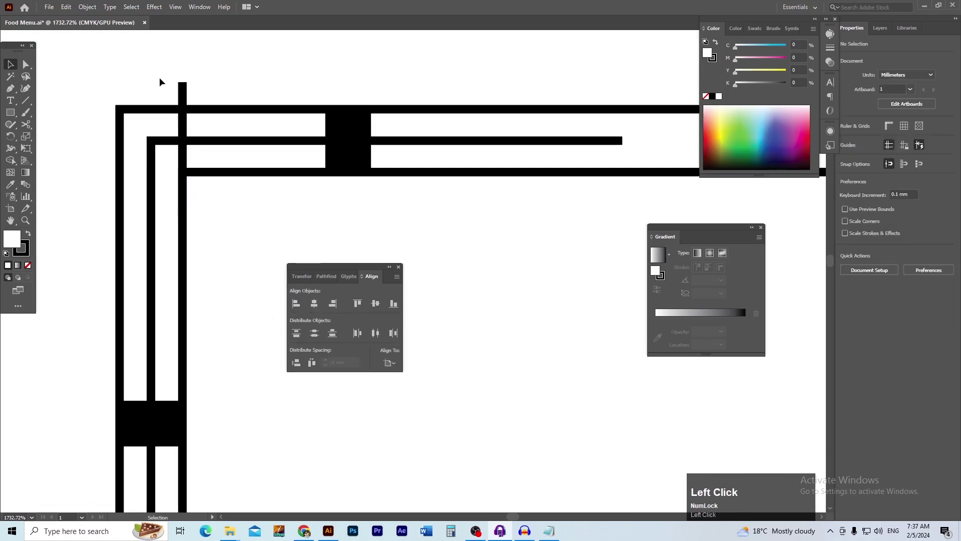
{"action": "left_click_drag", "start_coordinate": [184, 87], "coordinate": [184, 59]}
{"action": "left_click", "coordinate": [196, 84]}
- Duplicate the short line, rotate the copy horizontal and align it with the top segment of the innermost corner line
{"action": "left_click_drag", "start_coordinate": [184, 89], "coordinate": [201, 90]}
{"action": "left_click_drag", "start_coordinate": [209, 52], "coordinate": [238, 128]}
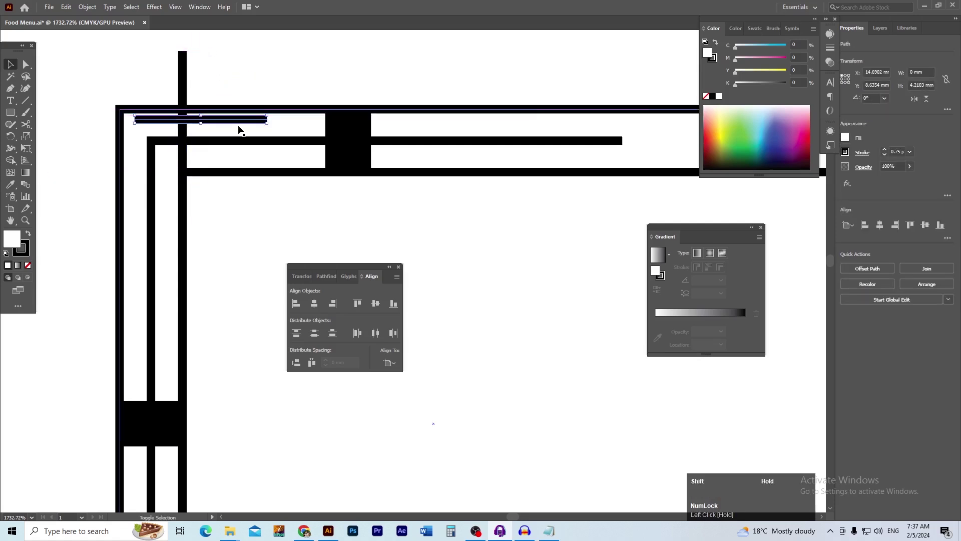
{"action": "left_click", "coordinate": [241, 173], "text": "alt"}
{"action": "left_click", "coordinate": [242, 174]}
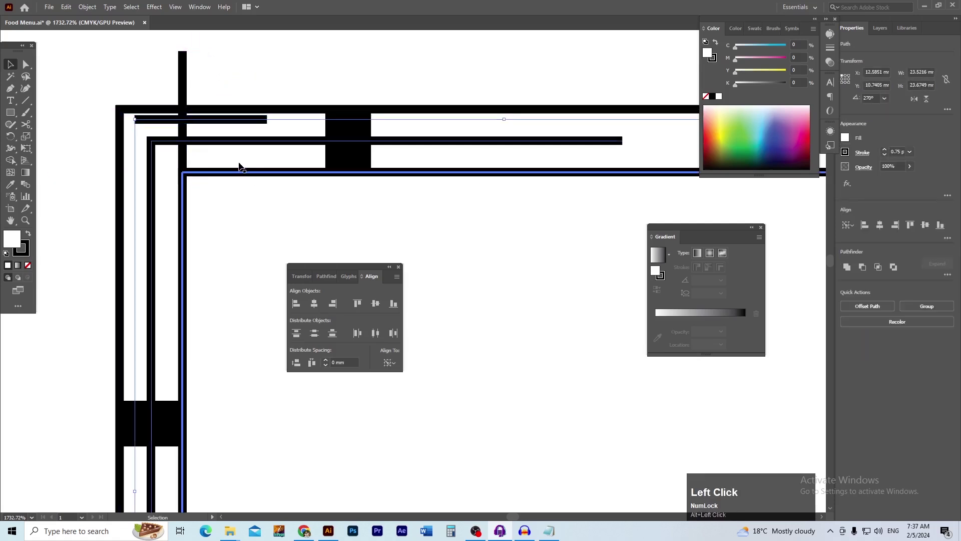
{"action": "left_click", "coordinate": [356, 305]}
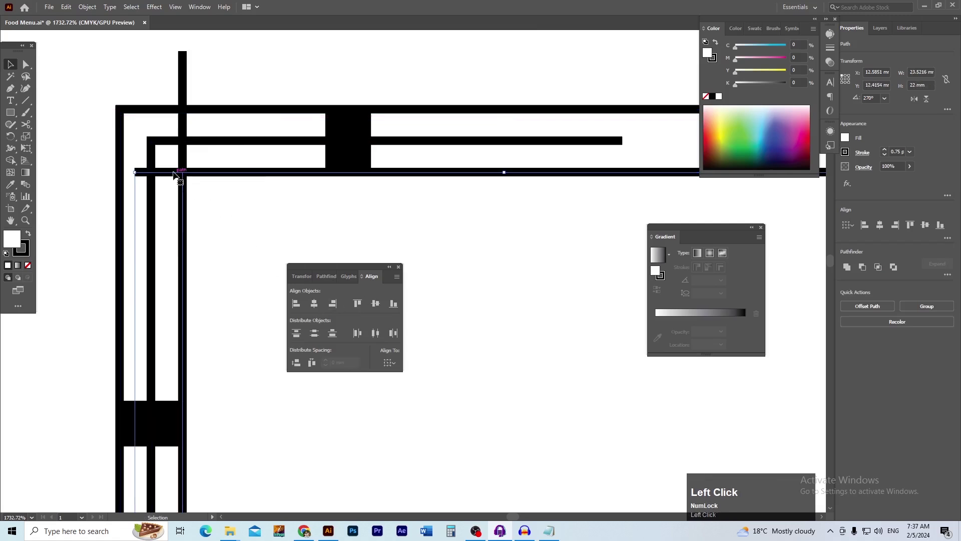
- Align the short horizontal line's right end to the short vertical line so it extends outward past the corner
{"action": "left_click", "coordinate": [81, 185]}
{"action": "left_click", "coordinate": [139, 171]}
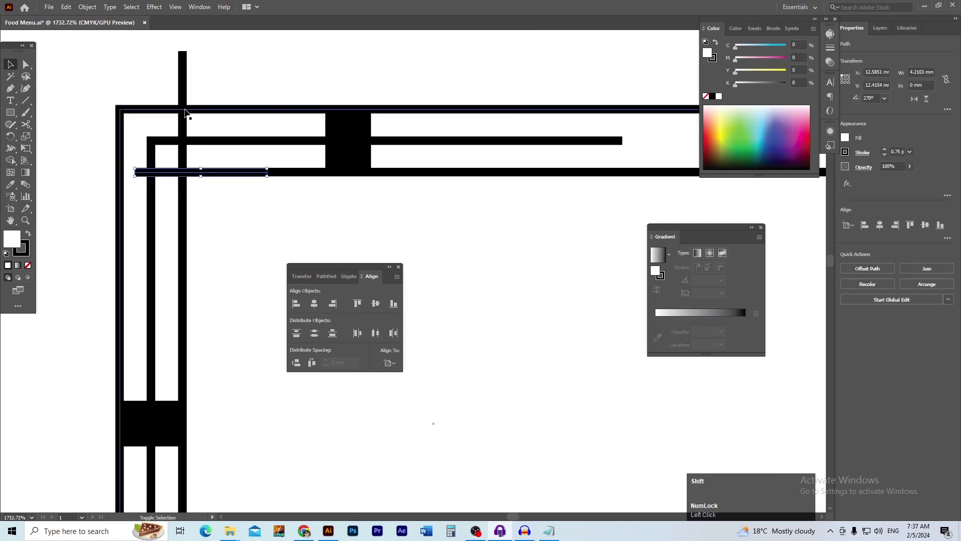
{"action": "left_click", "coordinate": [184, 89], "text": "shift"}
{"action": "left_click", "coordinate": [183, 89]}
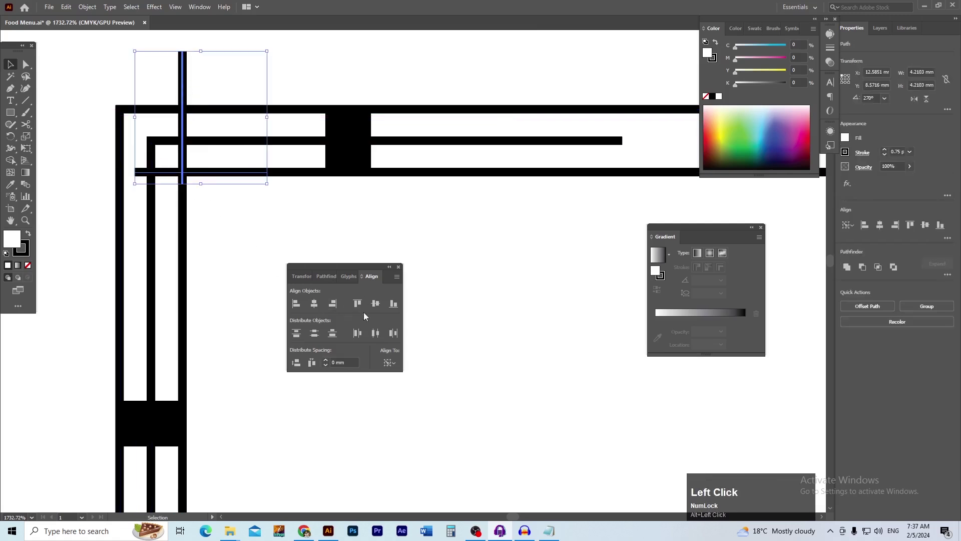
{"action": "left_click", "coordinate": [333, 303]}
{"action": "left_click_drag", "start_coordinate": [351, 238], "coordinate": [222, 157]}
{"action": "double_click", "coordinate": [268, 170]}
{"action": "double_click", "coordinate": [387, 167]}
{"action": "key", "text": "ctrl+minus"}
{"action": "left_click_drag", "start_coordinate": [165, 195], "coordinate": [254, 209]}
{"action": "left_click_drag", "start_coordinate": [176, 170], "coordinate": [208, 172]}
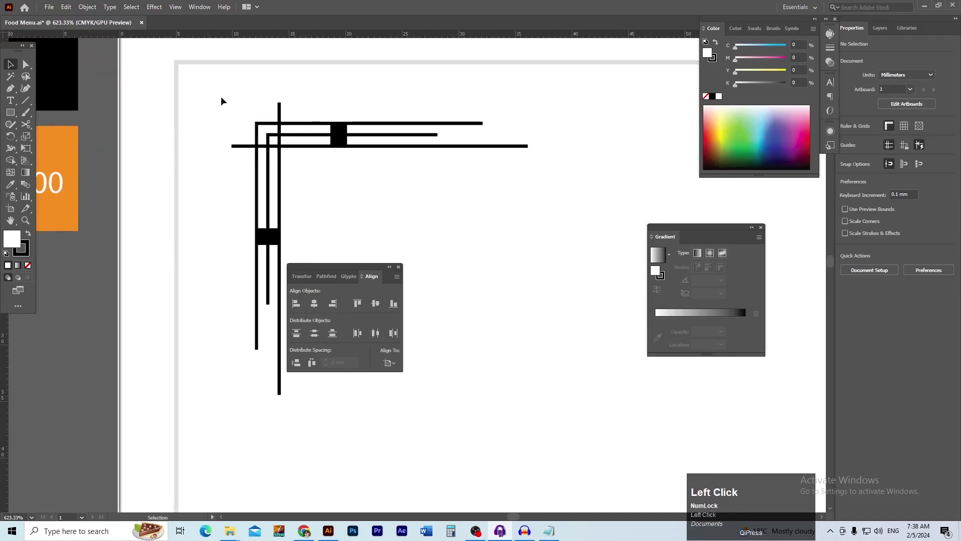
- Recolor all the corner lines with the orange F98E00 swatch as their stroke and no fill
{"action": "left_click_drag", "start_coordinate": [289, 144], "coordinate": [309, 189]}
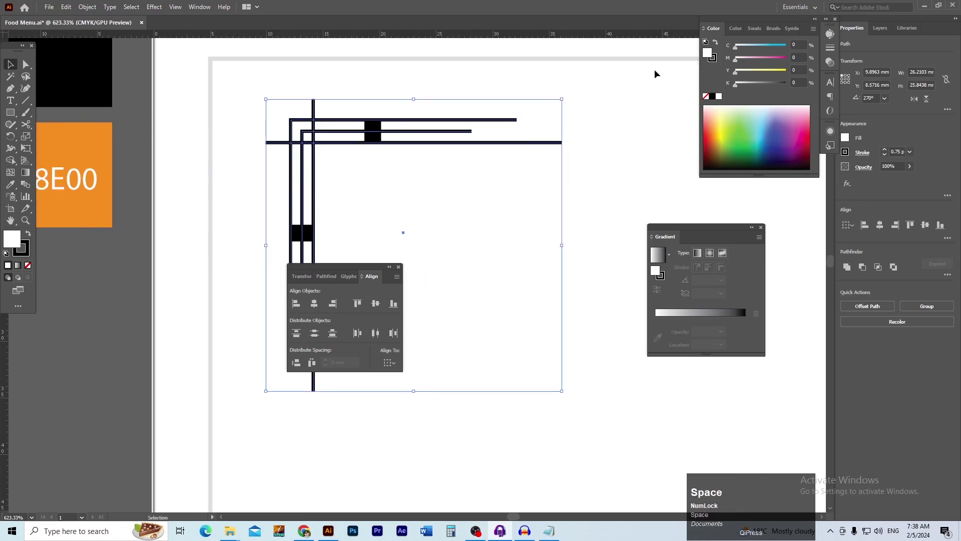
{"action": "left_click", "coordinate": [713, 59]}
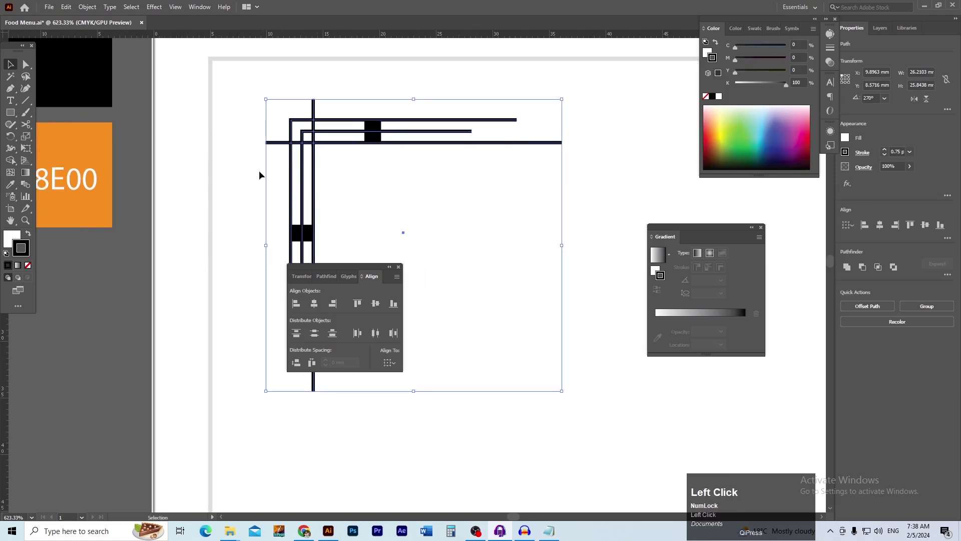
{"action": "key", "text": "i"}
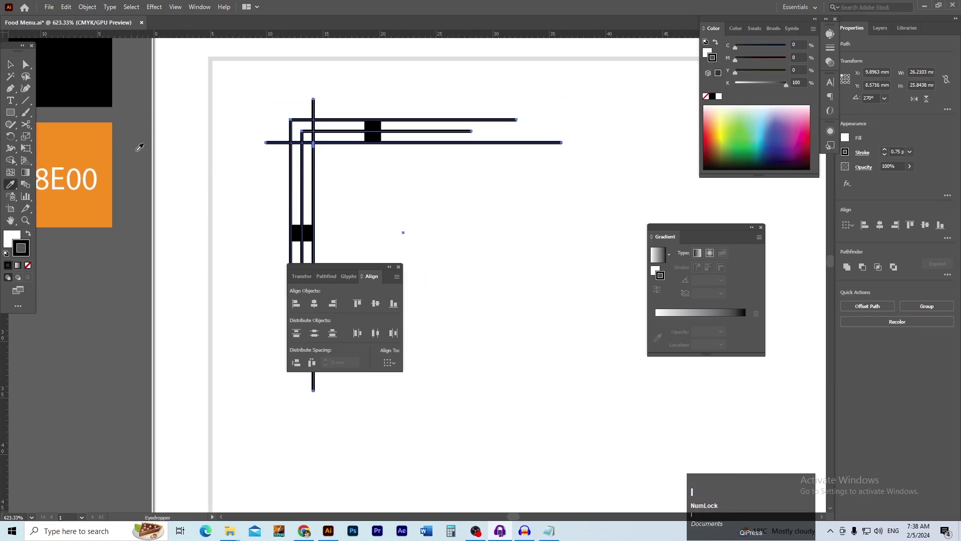
{"action": "left_click", "coordinate": [99, 143]}
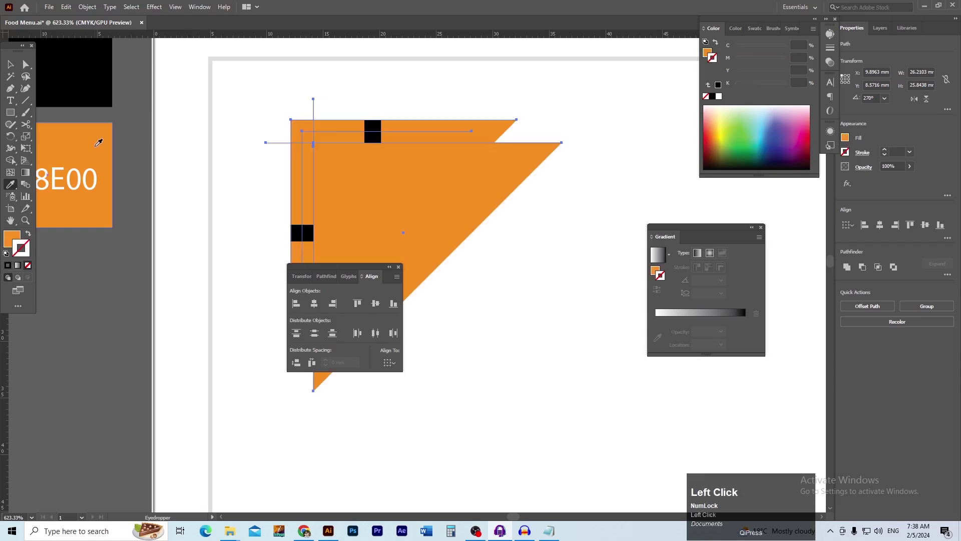
{"action": "left_click", "coordinate": [716, 43]}
{"action": "key", "text": "v"}
{"action": "left_click", "coordinate": [482, 201]}
- Enlarge the black block on the horizontal lines from its centre to about 1.7 × 2.36 mm, reaching the lines' outer edges
{"action": "left_click_drag", "start_coordinate": [317, 194], "coordinate": [401, 205]}
{"action": "left_click_drag", "start_coordinate": [360, 177], "coordinate": [230, 292]}
{"action": "left_click_drag", "start_coordinate": [267, 188], "coordinate": [300, 216]}
{"action": "left_click_drag", "start_coordinate": [322, 182], "coordinate": [330, 211]}
{"action": "left_click", "coordinate": [288, 125], "text": "shift"}
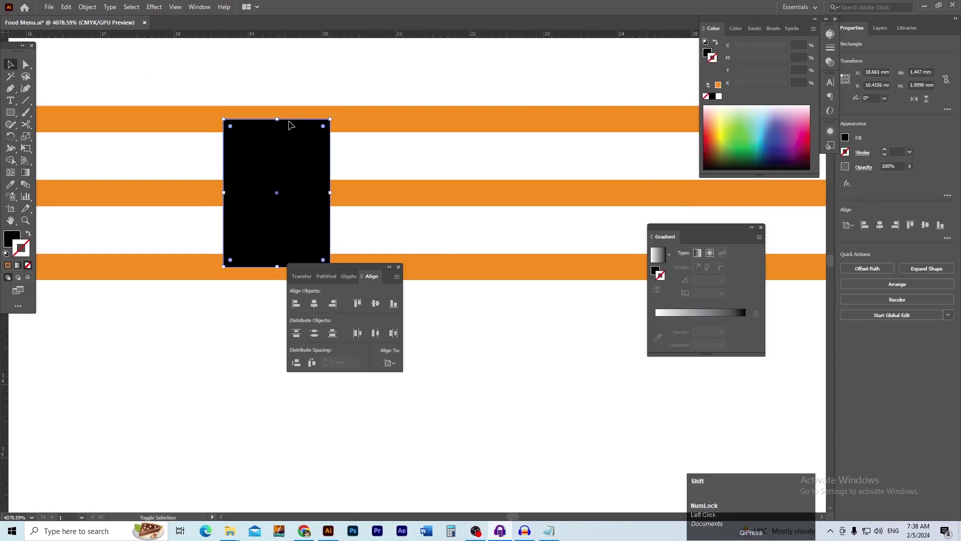
{"action": "left_click_drag", "start_coordinate": [279, 119], "coordinate": [279, 106]}
{"action": "key", "text": "ctrl"}
{"action": "left_click", "coordinate": [297, 150]}
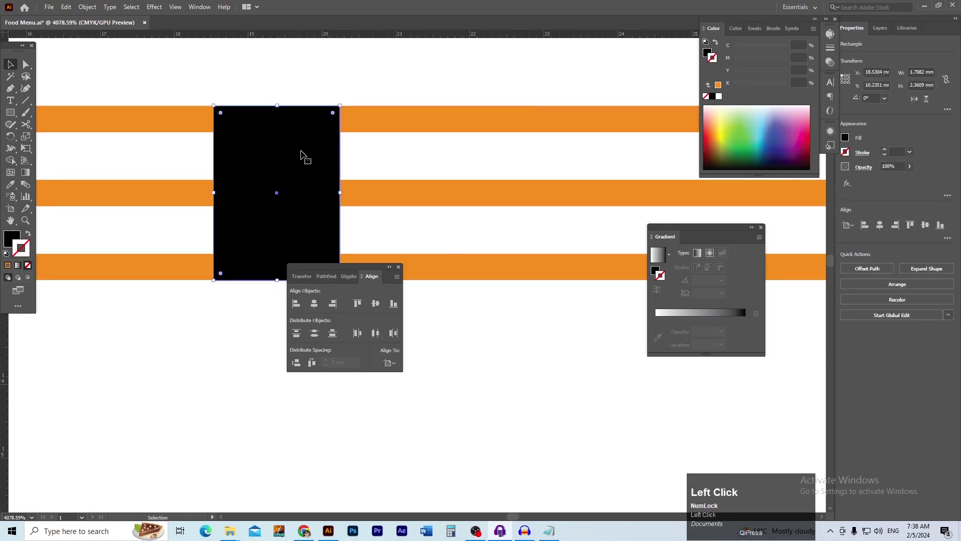
- Give the block on the horizontal lines the orange swatch color as fill and a black stroke
{"action": "left_click", "coordinate": [715, 44]}
{"action": "left_click", "coordinate": [351, 167], "text": "ctrl+alt"}
{"action": "left_click_drag", "start_coordinate": [289, 183], "coordinate": [380, 179]}
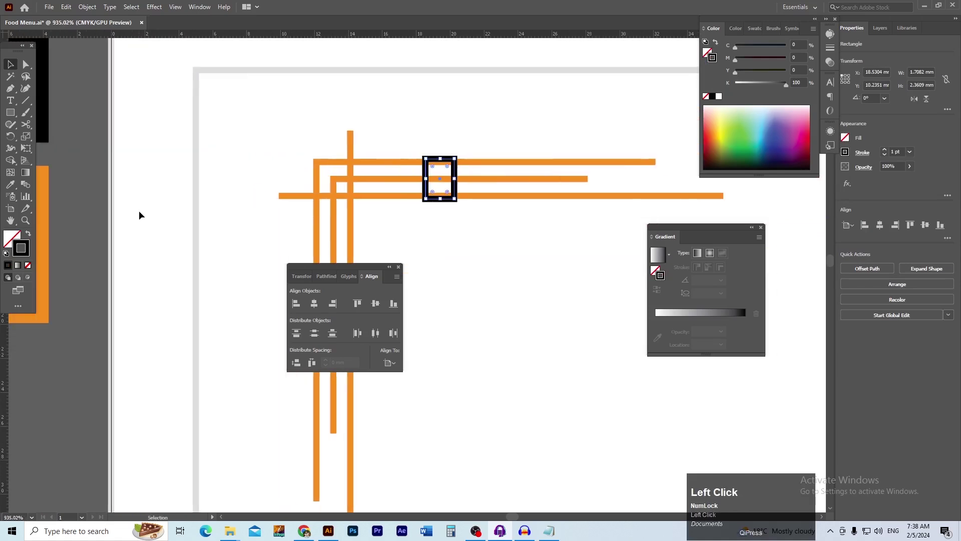
{"action": "key", "text": "i"}
{"action": "left_click", "coordinate": [44, 189]}
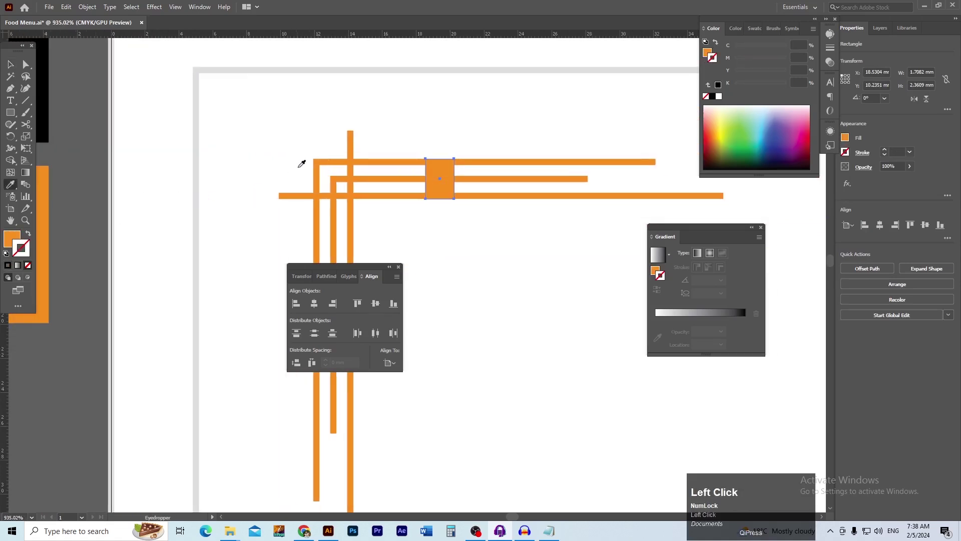
{"action": "left_click", "coordinate": [453, 168], "text": "ctrl"}
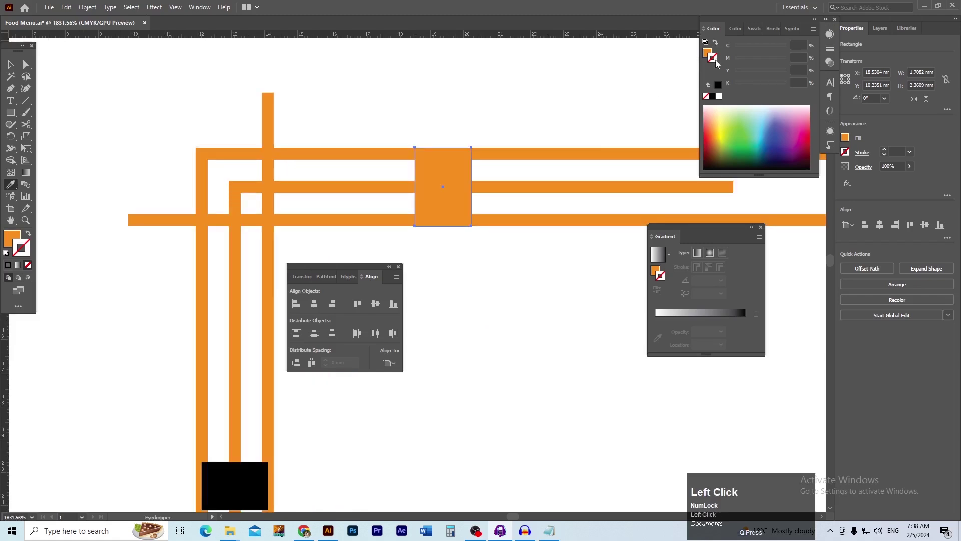
{"action": "left_click", "coordinate": [713, 97]}
{"action": "key", "text": "v"}
{"action": "left_click", "coordinate": [458, 121]}
- Copy the orange fill and black stroke from the upper block to the block across the vertical lines
{"action": "left_click_drag", "start_coordinate": [466, 184], "coordinate": [276, 85]}
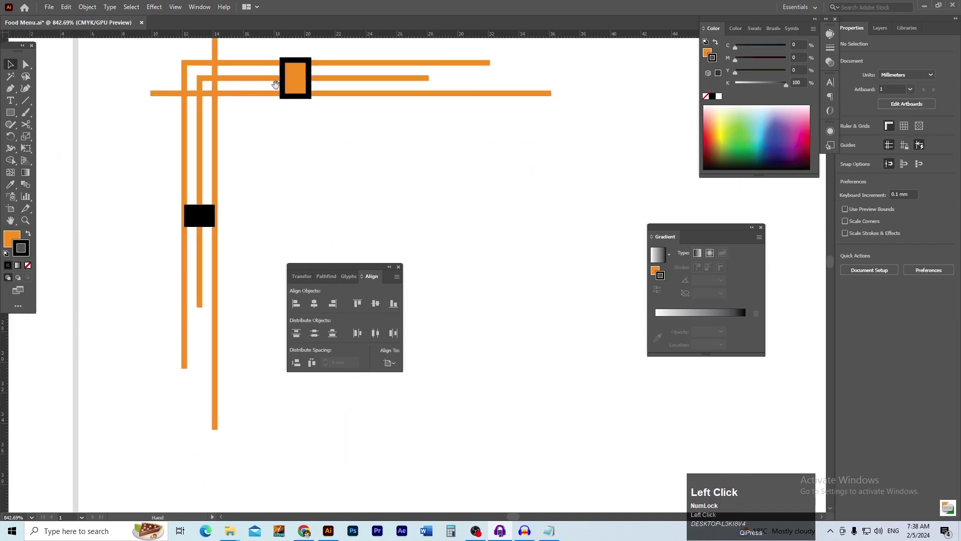
{"action": "left_click", "coordinate": [197, 215]}
{"action": "key", "text": "i"}
{"action": "left_click", "coordinate": [295, 79]}
{"action": "left_click", "coordinate": [266, 203], "text": "ctrl"}
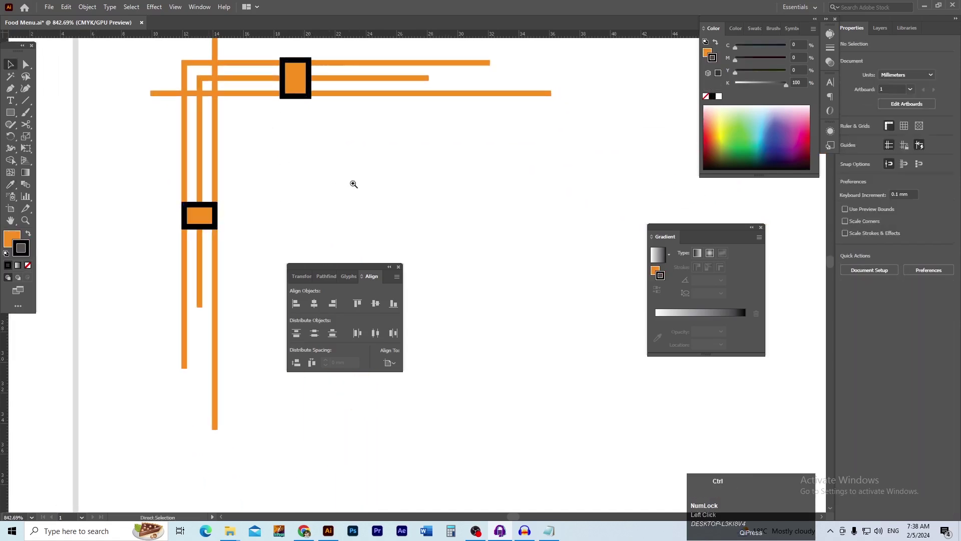
- Duplicate the whole corner ornament to the page's top-right corner and flip the copy horizontally
{"action": "scroll", "coordinate": [337, 187], "scroll_direction": "down", "scroll_amount": 3}
{"action": "left_click_drag", "start_coordinate": [354, 182], "coordinate": [217, 157]}
{"action": "left_click_drag", "start_coordinate": [121, 99], "coordinate": [322, 192]}
{"action": "left_click", "coordinate": [392, 170], "text": "ctrl"}
{"action": "left_click", "coordinate": [389, 170], "text": "ctrl+alt"}
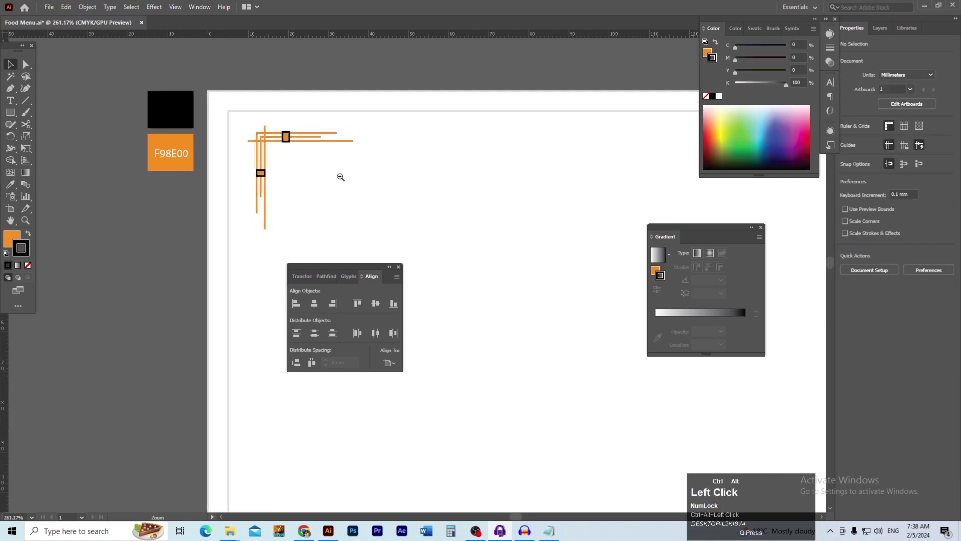
{"action": "left_click", "coordinate": [300, 193], "text": "ctrl+alt"}
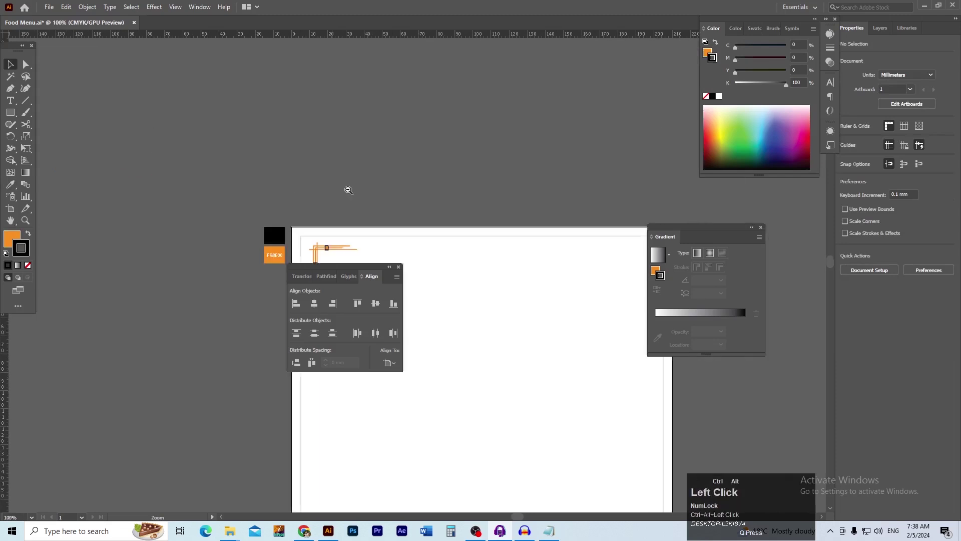
{"action": "left_click_drag", "start_coordinate": [398, 187], "coordinate": [185, 112]}
{"action": "left_click_drag", "start_coordinate": [145, 202], "coordinate": [438, 186]}
{"action": "left_click", "coordinate": [915, 99]}
{"action": "left_click", "coordinate": [369, 129]}
{"action": "left_click", "coordinate": [510, 182]}
{"action": "left_click_drag", "start_coordinate": [309, 199], "coordinate": [369, 172]}
- Group the two corner ornaments and center the group horizontally on the artboard
{"action": "left_click", "coordinate": [155, 150]}
{"action": "left_click", "coordinate": [472, 154], "text": "shift"}
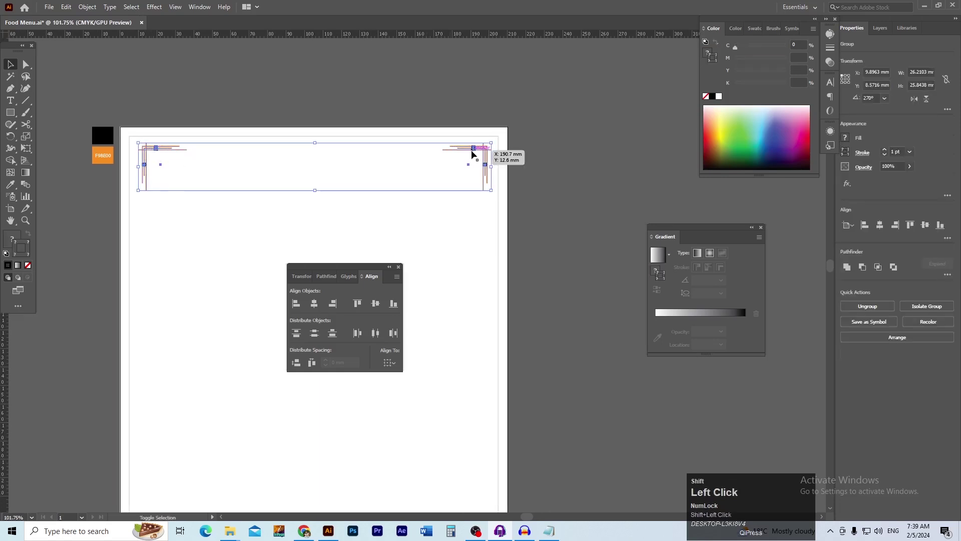
{"action": "key", "text": "ctrl+g"}
{"action": "left_click", "coordinate": [319, 304]}
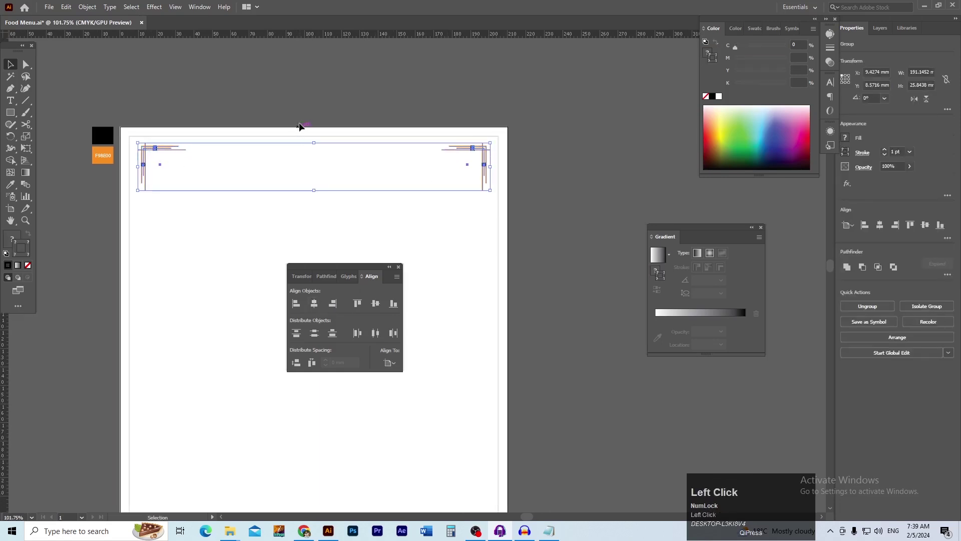
{"action": "left_click", "coordinate": [299, 125]}
{"action": "left_click", "coordinate": [304, 173], "text": "ctrl"}
{"action": "left_click_drag", "start_coordinate": [389, 224], "coordinate": [328, 143]}
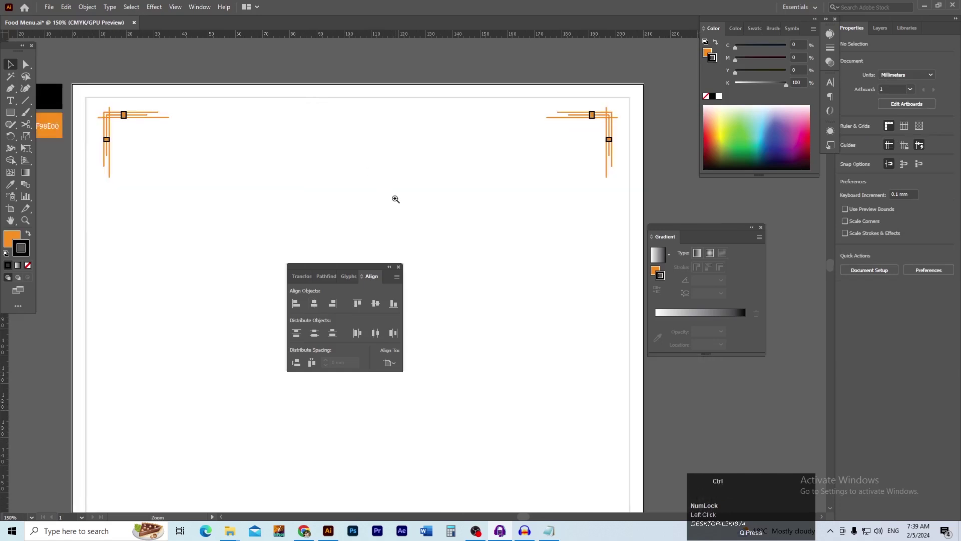
- Switch to File Explorer, find the dark wood texture image and place it in the food menu document
{"action": "key", "text": "ctrl+0"}
{"action": "key", "text": "space"}
{"action": "left_click_drag", "start_coordinate": [423, 178], "coordinate": [405, 191]}
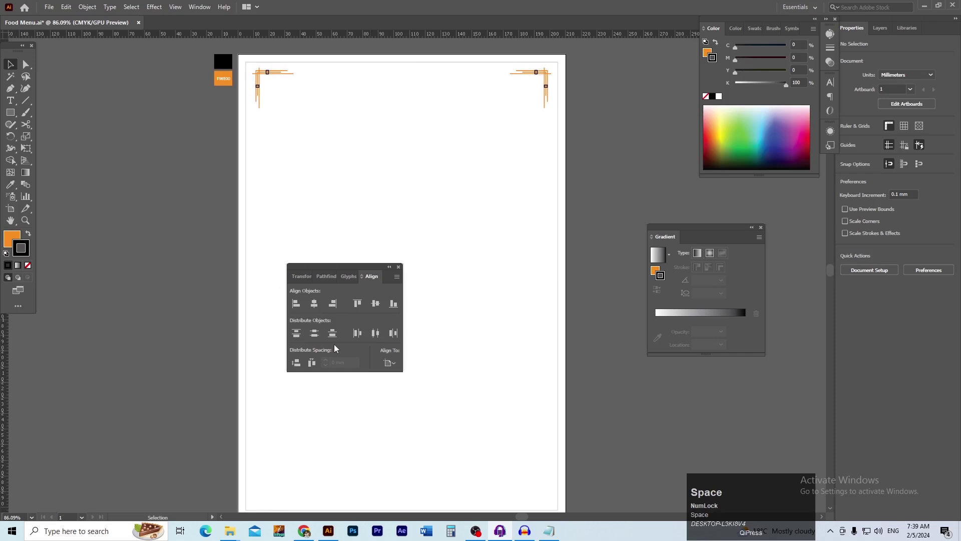
{"action": "left_click", "coordinate": [230, 530]}
{"action": "left_click", "coordinate": [195, 496]}
{"action": "double_click", "coordinate": [322, 170]}
{"action": "key", "text": "BackSpace"}
{"action": "double_click", "coordinate": [328, 181]}
{"action": "right_click", "coordinate": [371, 233]}
{"action": "mouse_move", "coordinate": [396, 240]}
{"action": "left_click", "coordinate": [535, 242]}
{"action": "left_click_drag", "start_coordinate": [536, 269], "coordinate": [164, 265]}
{"action": "scroll", "coordinate": [488, 233], "scroll_direction": "down", "scroll_amount": 5}
- Move the dark wood image over the page and scale it down proportionally
{"action": "left_click_drag", "start_coordinate": [506, 267], "coordinate": [564, 255]}
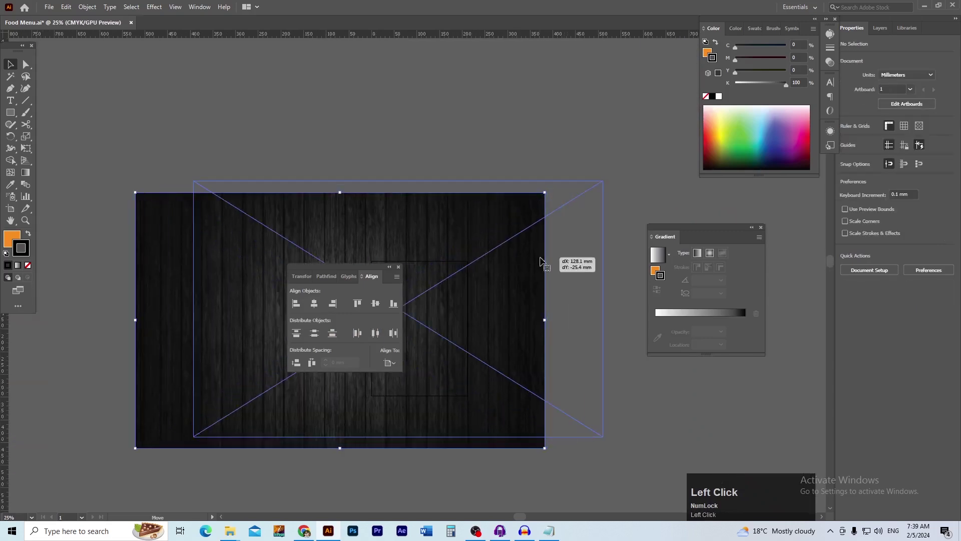
{"action": "left_click_drag", "start_coordinate": [601, 182], "coordinate": [512, 285]}
{"action": "left_click", "coordinate": [512, 285]}
{"action": "key", "text": "ctrl+space"}
{"action": "left_click", "coordinate": [449, 345], "text": "ctrl"}
{"action": "left_click", "coordinate": [449, 345], "text": "ctrl"}
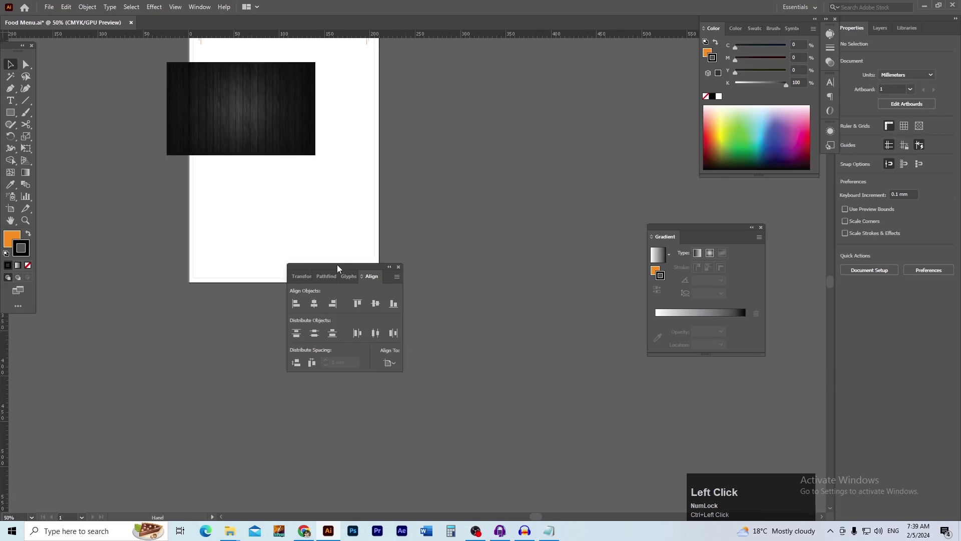
- Close the alignment controls, then reposition and enlarge the dark wood image until it covers the entire page
{"action": "left_click", "coordinate": [398, 267]}
{"action": "left_click_drag", "start_coordinate": [343, 231], "coordinate": [403, 394]}
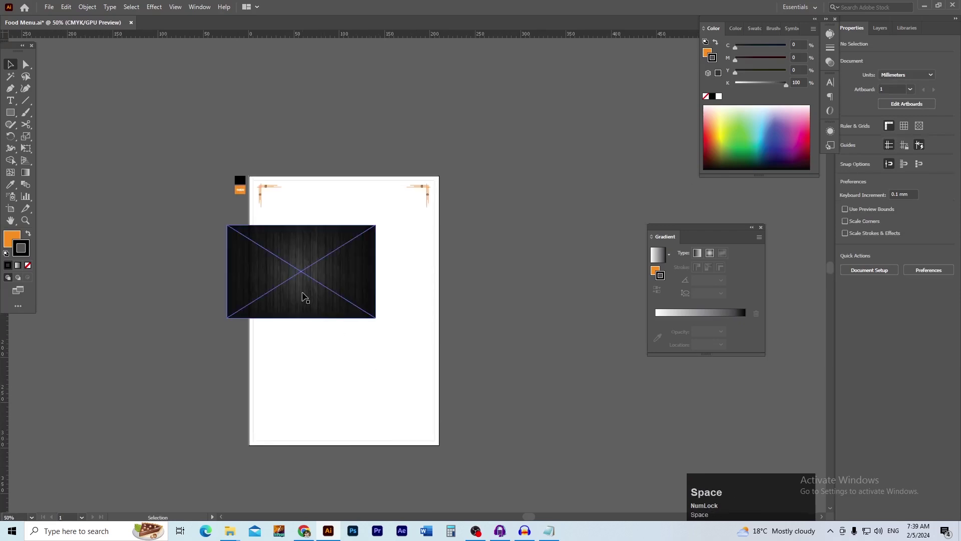
{"action": "left_click_drag", "start_coordinate": [290, 298], "coordinate": [363, 299]}
{"action": "left_click_drag", "start_coordinate": [450, 225], "coordinate": [523, 121]}
{"action": "left_click_drag", "start_coordinate": [424, 298], "coordinate": [373, 273]}
{"action": "left_click_drag", "start_coordinate": [482, 325], "coordinate": [476, 351]}
{"action": "left_click_drag", "start_coordinate": [355, 274], "coordinate": [443, 290]}
{"action": "left_click_drag", "start_coordinate": [429, 291], "coordinate": [429, 322]}
{"action": "left_click", "coordinate": [332, 73]}
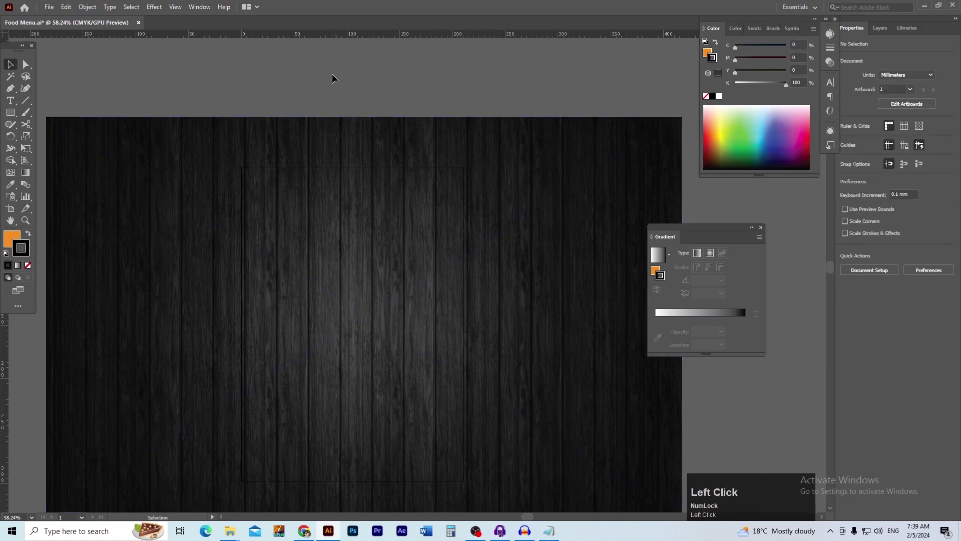
{"action": "left_click_drag", "start_coordinate": [347, 186], "coordinate": [331, 189]}
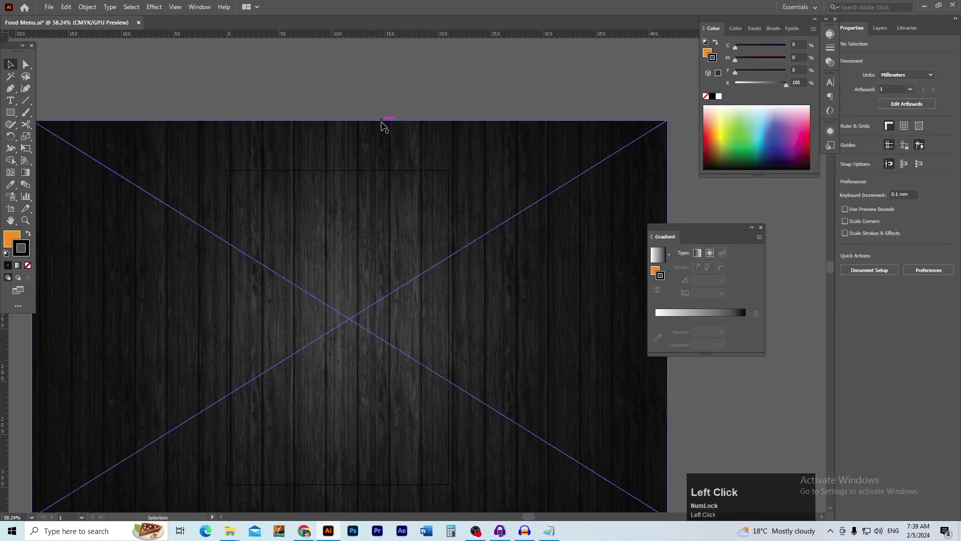
- Scale the dark wood image down slightly and center it horizontally and vertically on the artboard
{"action": "left_click", "coordinate": [410, 133]}
{"action": "left_click_drag", "start_coordinate": [669, 122], "coordinate": [646, 152]}
{"action": "scroll", "coordinate": [520, 173], "scroll_direction": "down", "scroll_amount": 1}
{"action": "left_click", "coordinate": [475, 106]}
{"action": "left_click_drag", "start_coordinate": [471, 153], "coordinate": [491, 138]}
{"action": "key", "text": "ctrl+z"}
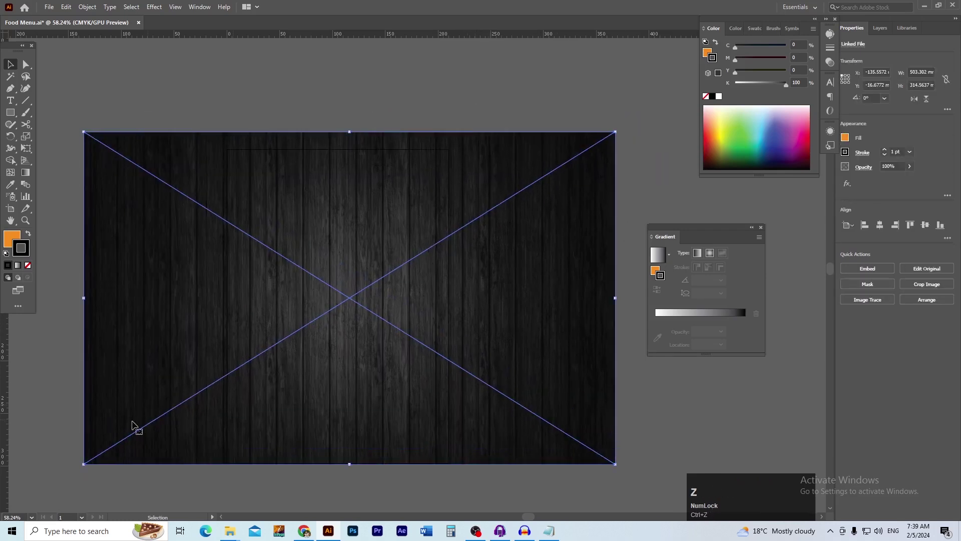
{"action": "left_click", "coordinate": [879, 225]}
{"action": "left_click", "coordinate": [925, 224]}
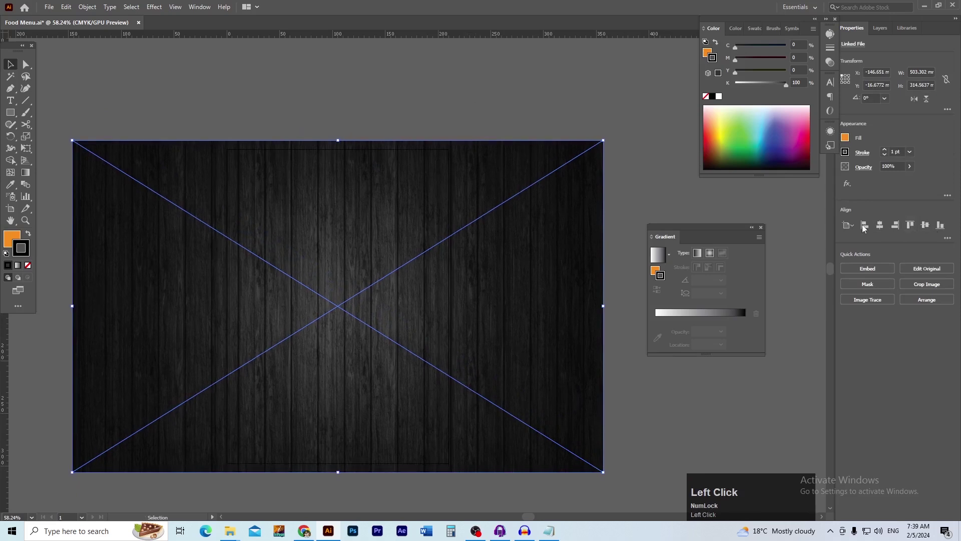
- Draw a 210 × 297 mm rectangle, center it horizontally and align it to the artboard's top edge
{"action": "left_click", "coordinate": [367, 134]}
{"action": "left_click", "coordinate": [287, 173], "text": "ctrl"}
{"action": "scroll", "coordinate": [357, 208], "scroll_direction": "up", "scroll_amount": 1}
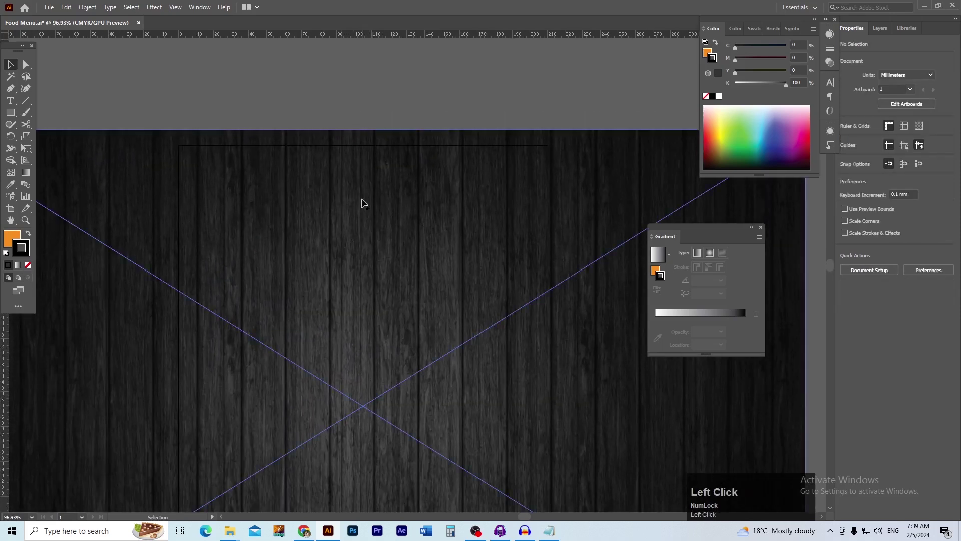
{"action": "left_click", "coordinate": [313, 224]}
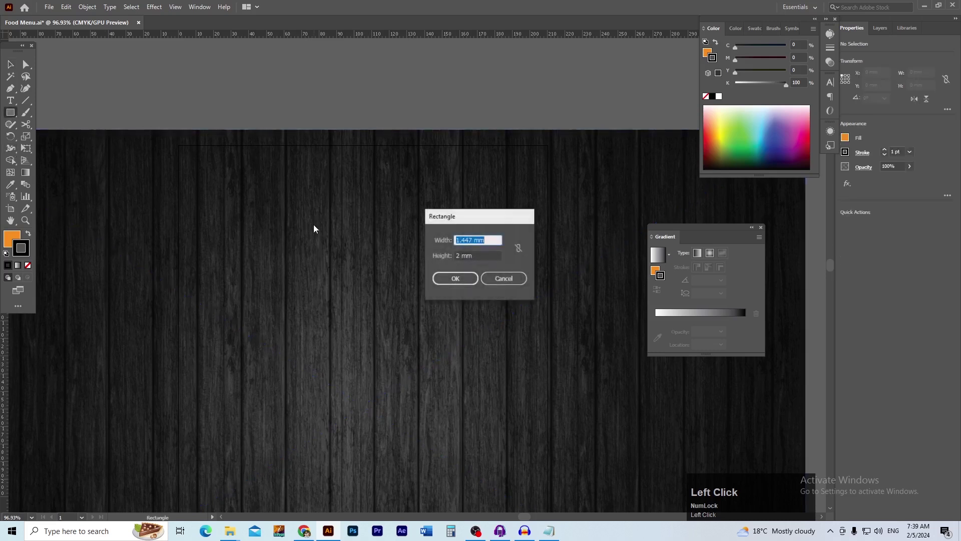
{"action": "type", "text": "210"}
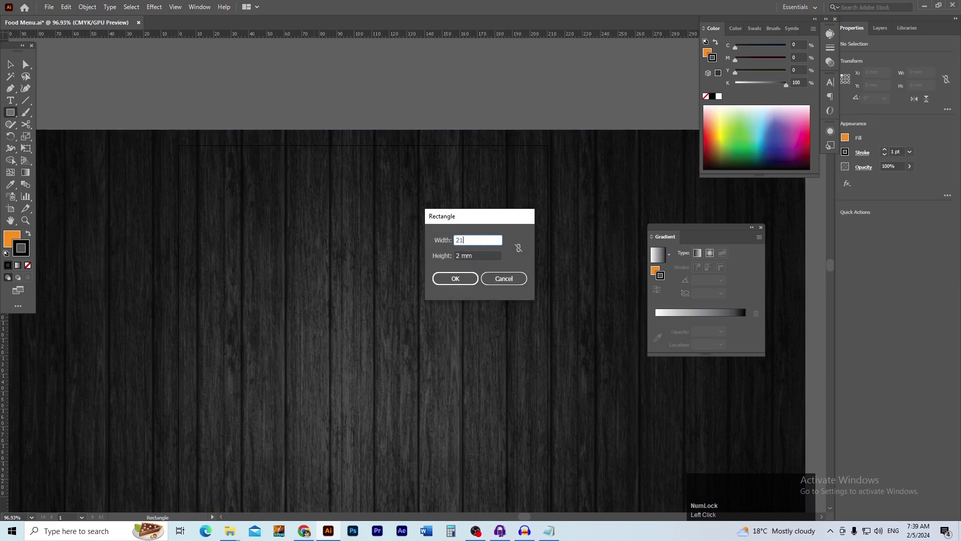
{"action": "key", "text": "Tab"}
{"action": "key", "text": "Return"}
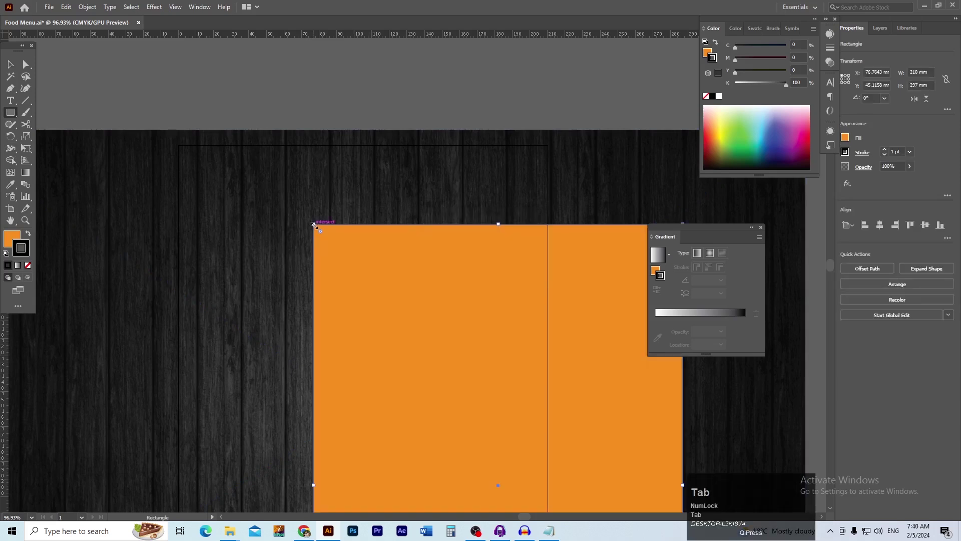
{"action": "left_click", "coordinate": [880, 225]}
{"action": "left_click", "coordinate": [911, 226]}
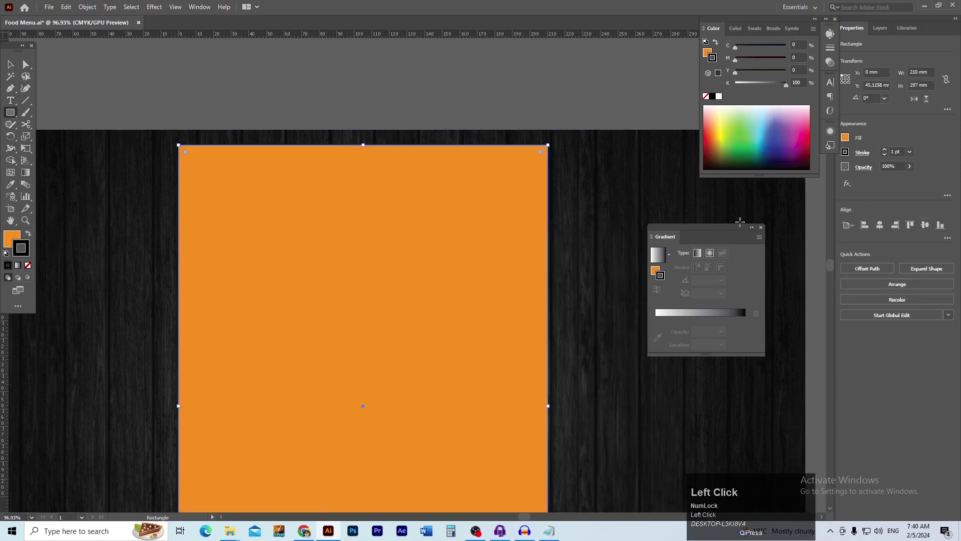
- Clip the dark wood image with the orange page-size rectangle and send the clipped image behind all other artwork
{"action": "key", "text": "v"}
{"action": "left_click", "coordinate": [370, 134]}
{"action": "left_click", "coordinate": [535, 176], "text": "shift"}
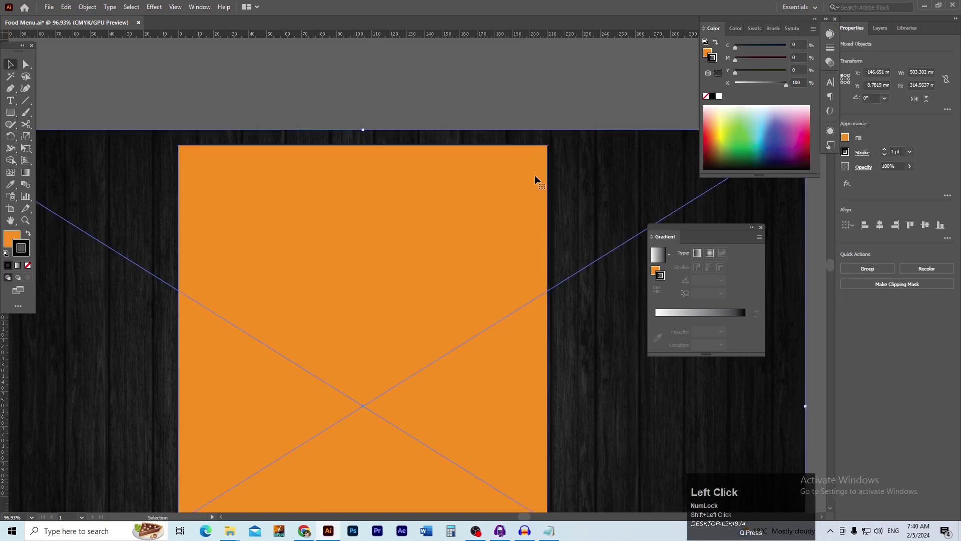
{"action": "right_click", "coordinate": [536, 177]}
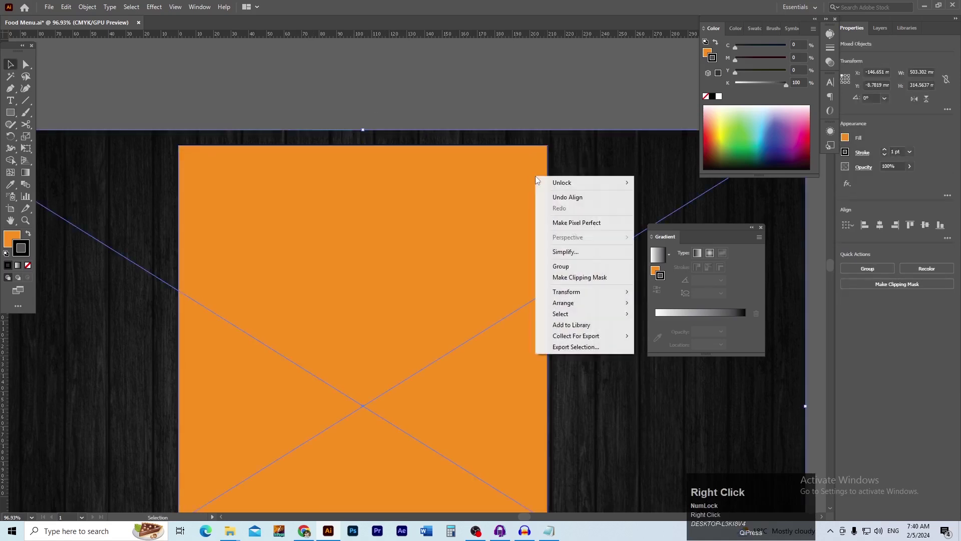
{"action": "left_click", "coordinate": [579, 277]}
{"action": "left_click", "coordinate": [559, 269]}
{"action": "left_click_drag", "start_coordinate": [408, 290], "coordinate": [449, 261]}
{"action": "key", "text": "ctrl+z"}
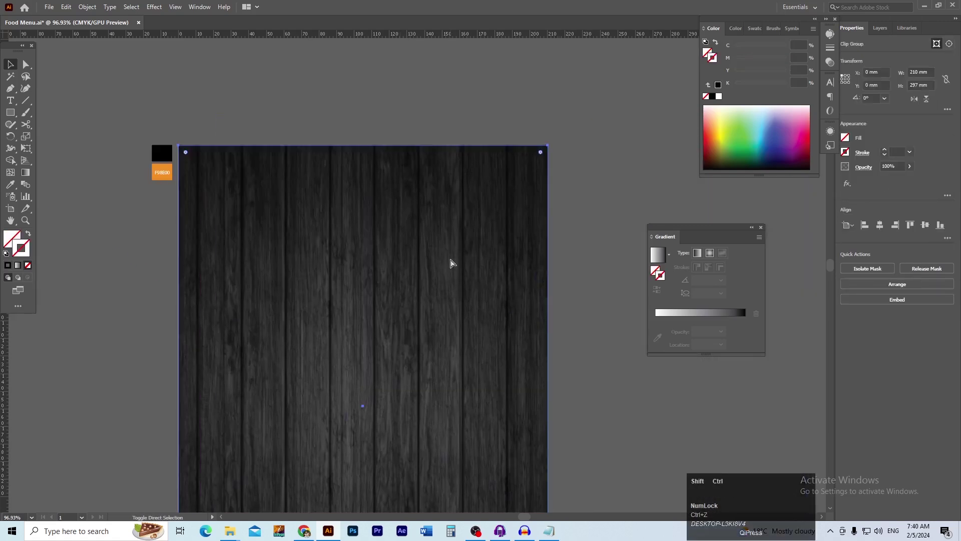
{"action": "key", "text": "ctrl+shift+bracketleft"}
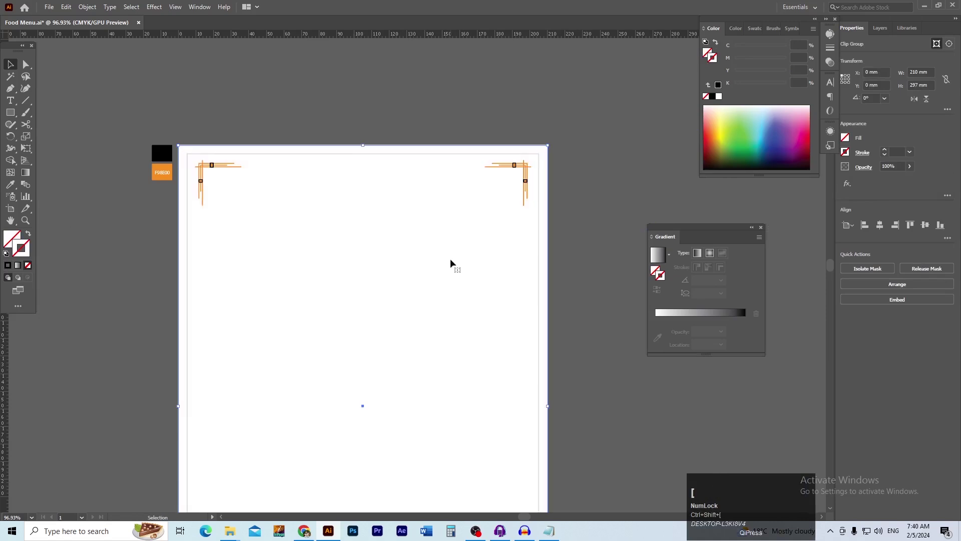
- Unlock all locked objects in the menu document
{"action": "left_click", "coordinate": [445, 196]}
{"action": "left_click", "coordinate": [407, 191]}
{"action": "left_click_drag", "start_coordinate": [407, 191], "coordinate": [441, 172]}
{"action": "key", "text": "ctrl+z"}
{"action": "left_click", "coordinate": [349, 106]}
{"action": "left_click", "coordinate": [87, 7]}
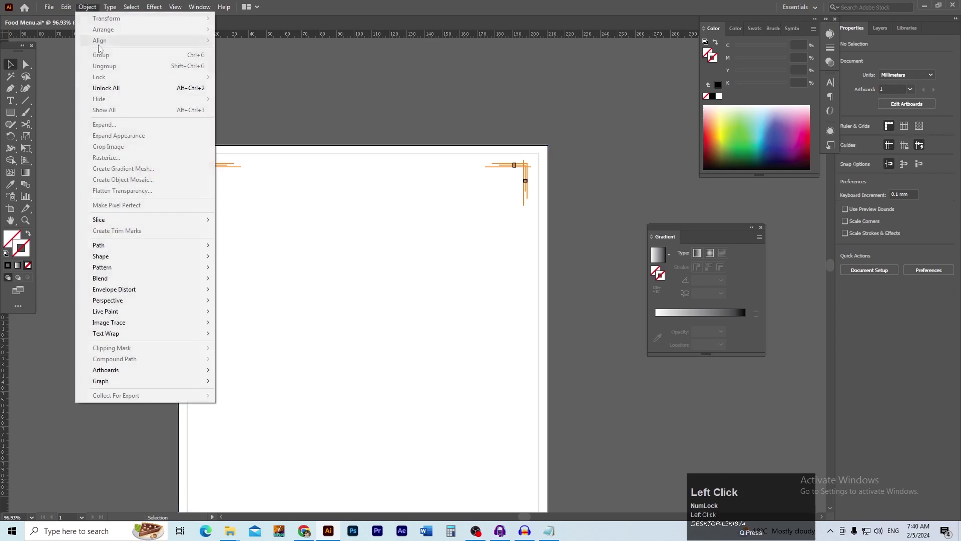
{"action": "left_click", "coordinate": [130, 91]}
{"action": "left_click", "coordinate": [208, 84]}
- Remove the white fill from the inner border rectangle, keeping its position on the page
{"action": "left_click_drag", "start_coordinate": [308, 154], "coordinate": [371, 149]}
{"action": "key", "text": "ctrl+z"}
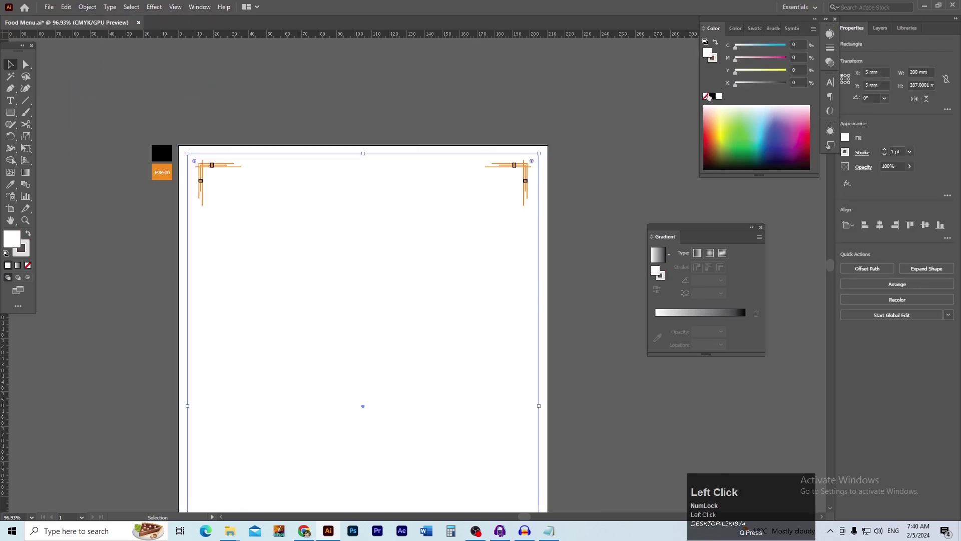
{"action": "left_click", "coordinate": [433, 114]}
- Remove the white fill from the outer 210 × 297 mm page rectangle without moving it
{"action": "left_click_drag", "start_coordinate": [439, 150], "coordinate": [473, 133]}
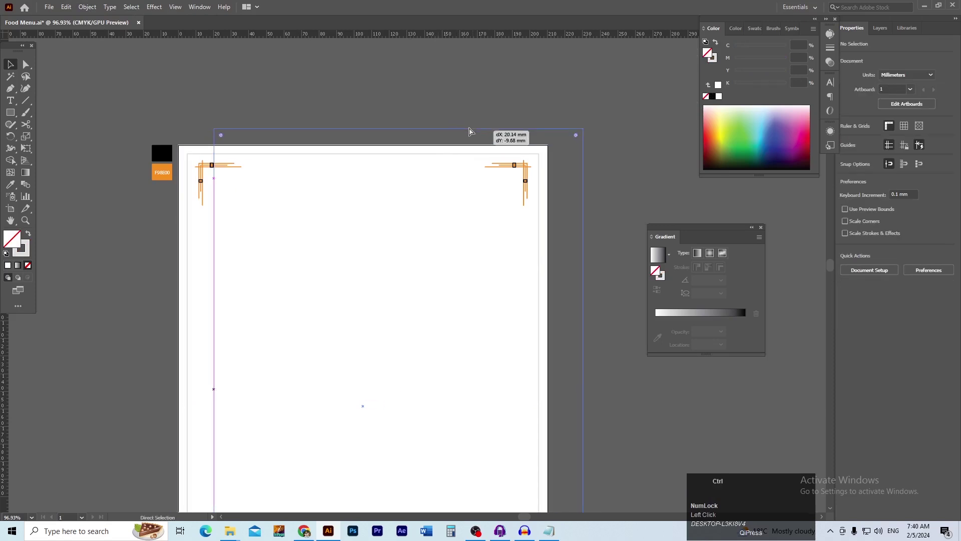
{"action": "key", "text": "ctrl+z"}
{"action": "left_click", "coordinate": [468, 130]}
{"action": "left_click_drag", "start_coordinate": [236, 155], "coordinate": [331, 138]}
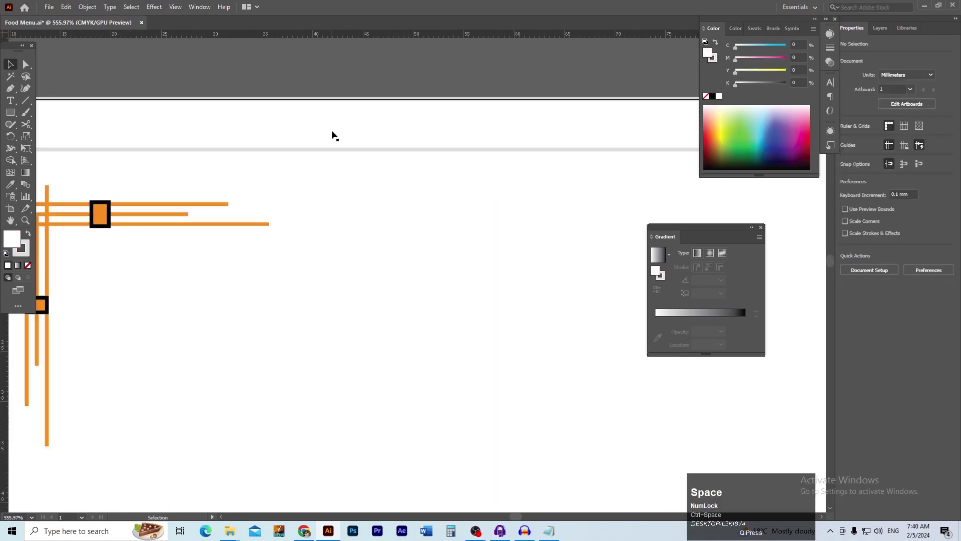
{"action": "left_click_drag", "start_coordinate": [334, 104], "coordinate": [377, 85]}
{"action": "key", "text": "ctrl+z"}
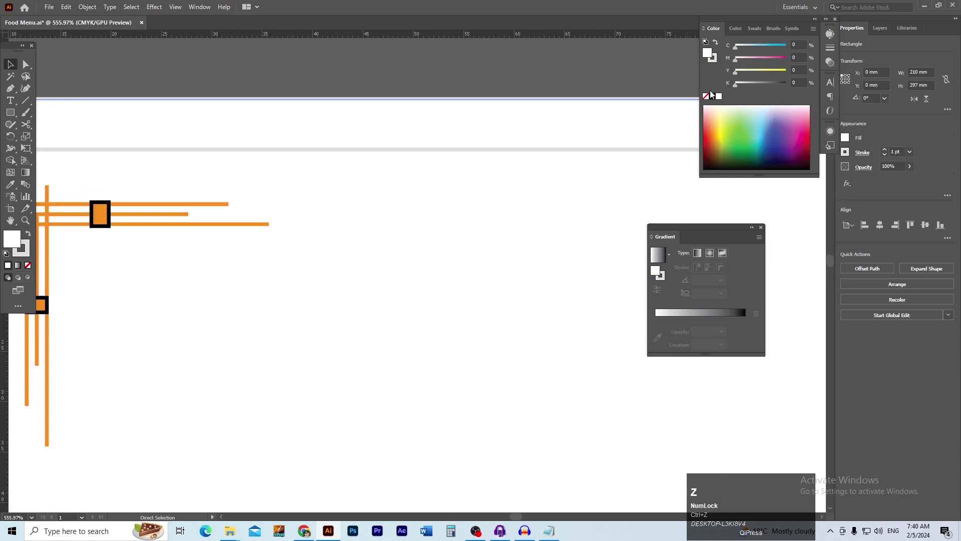
{"action": "left_click", "coordinate": [706, 98]}
{"action": "left_click", "coordinate": [508, 79]}
{"action": "left_click_drag", "start_coordinate": [525, 86], "coordinate": [356, 154]}
{"action": "left_click_drag", "start_coordinate": [526, 135], "coordinate": [335, 144]}
{"action": "left_click_drag", "start_coordinate": [445, 98], "coordinate": [388, 84]}
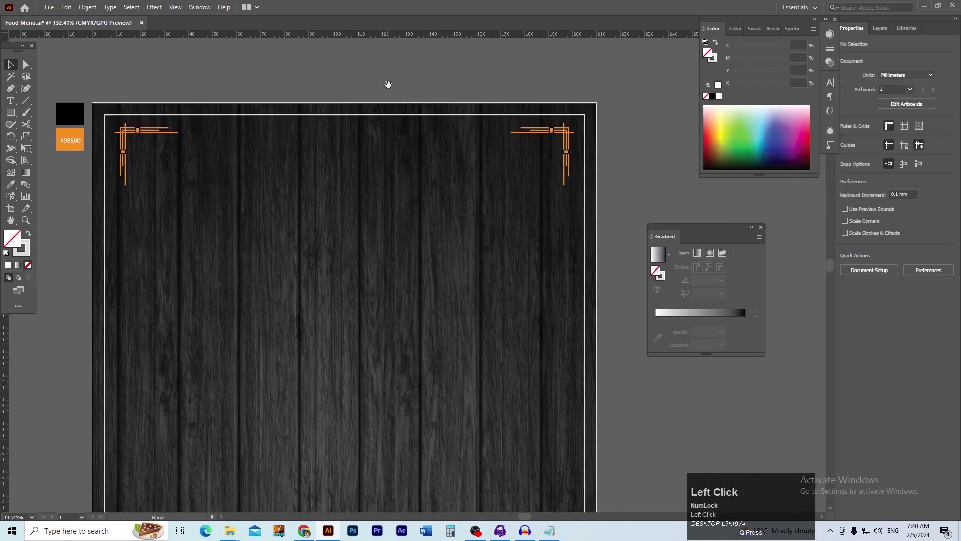
- Draw a new 210 × 297 mm rectangle over the wood background
{"action": "left_click", "coordinate": [422, 117], "text": "ctrl+alt"}
{"action": "left_click", "coordinate": [474, 213], "text": "ctrl+alt"}
{"action": "left_click_drag", "start_coordinate": [446, 235], "coordinate": [434, 159]}
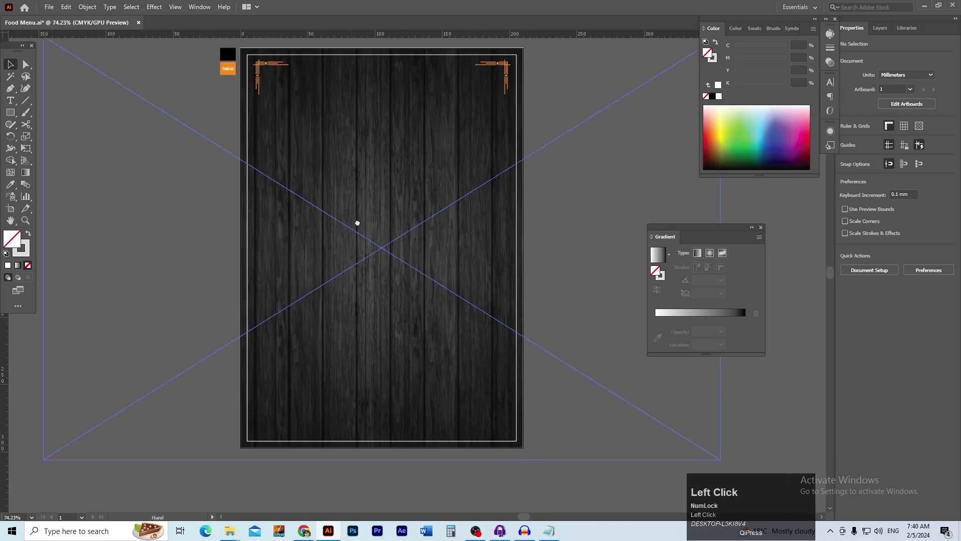
{"action": "left_click_drag", "start_coordinate": [352, 218], "coordinate": [397, 239]}
{"action": "left_click", "coordinate": [328, 246], "text": "ctrl"}
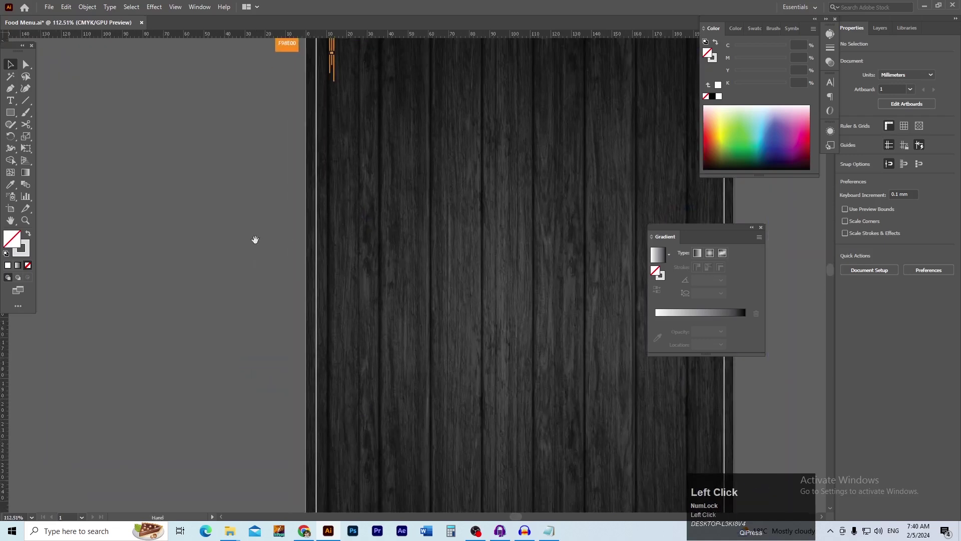
{"action": "left_click", "coordinate": [238, 230]}
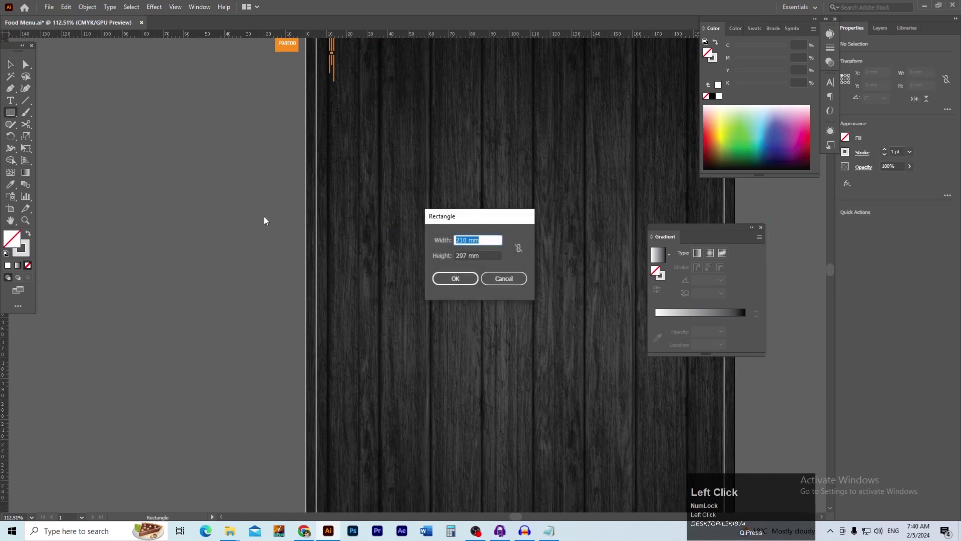
{"action": "left_click", "coordinate": [463, 284]}
- Fill the new rectangle with a white-to-black radial gradient
{"action": "left_click", "coordinate": [466, 296], "text": "ctrl+alt"}
{"action": "left_click_drag", "start_coordinate": [466, 295], "coordinate": [402, 262]}
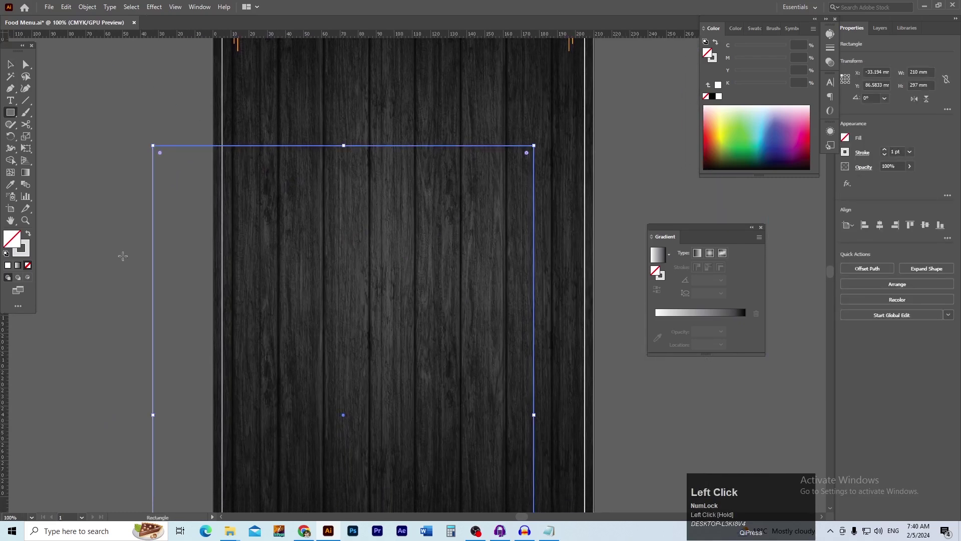
{"action": "left_click", "coordinate": [18, 266]}
{"action": "key", "text": "ctrl+minus"}
{"action": "left_click_drag", "start_coordinate": [367, 311], "coordinate": [290, 272]}
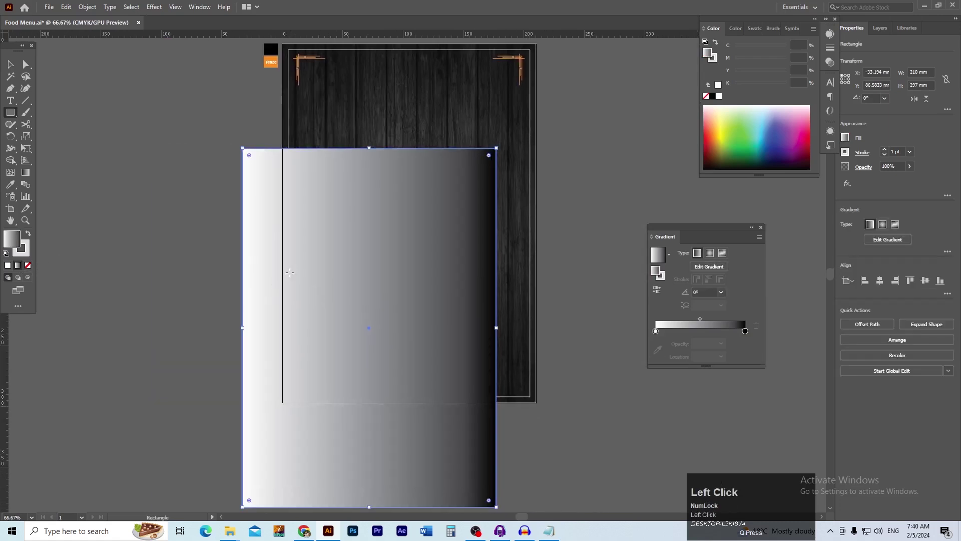
{"action": "left_click", "coordinate": [710, 253]}
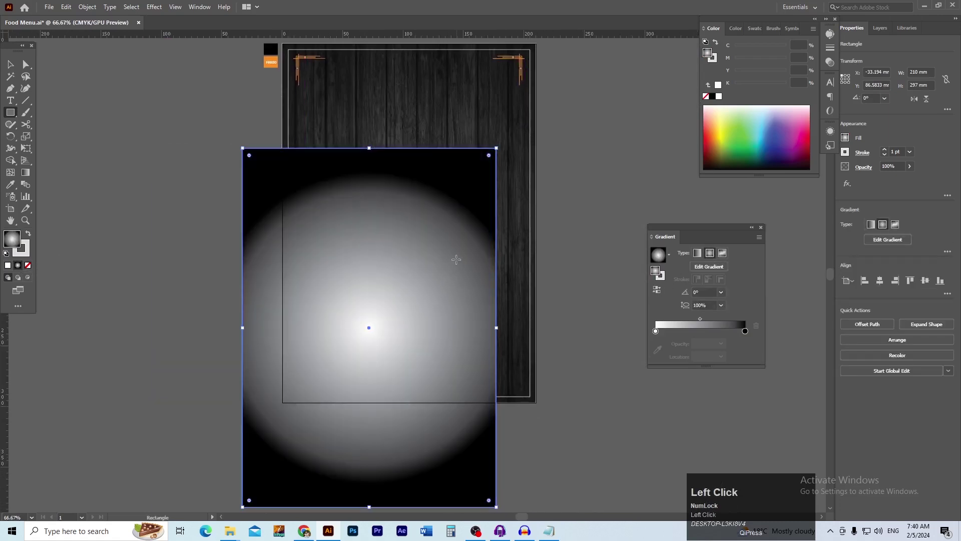
- Center the gradient rectangle horizontally and vertically on the artboard and deselect it
{"action": "left_click_drag", "start_coordinate": [401, 288], "coordinate": [420, 253]}
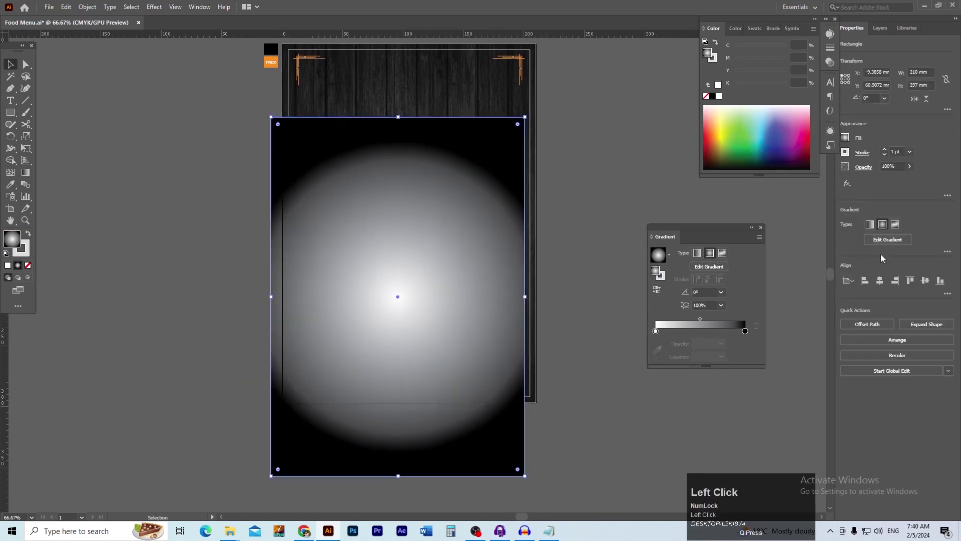
{"action": "left_click", "coordinate": [880, 280]}
{"action": "left_click", "coordinate": [925, 280]}
{"action": "key", "text": "ctrl+shift+a"}
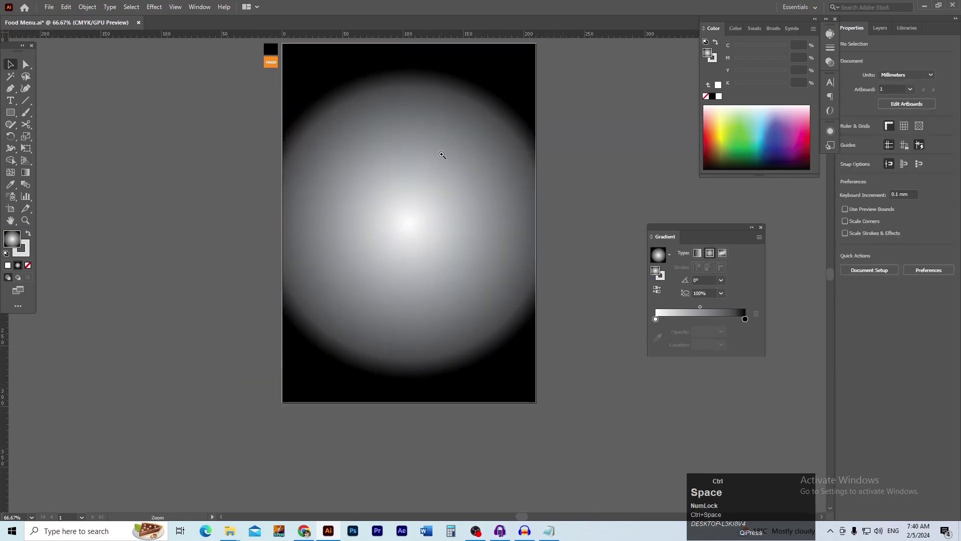
- Show the transparency settings and set the gradient rectangle's blending mode to Multiply
{"action": "left_click_drag", "start_coordinate": [445, 156], "coordinate": [496, 238]}
{"action": "left_click_drag", "start_coordinate": [473, 124], "coordinate": [467, 186]}
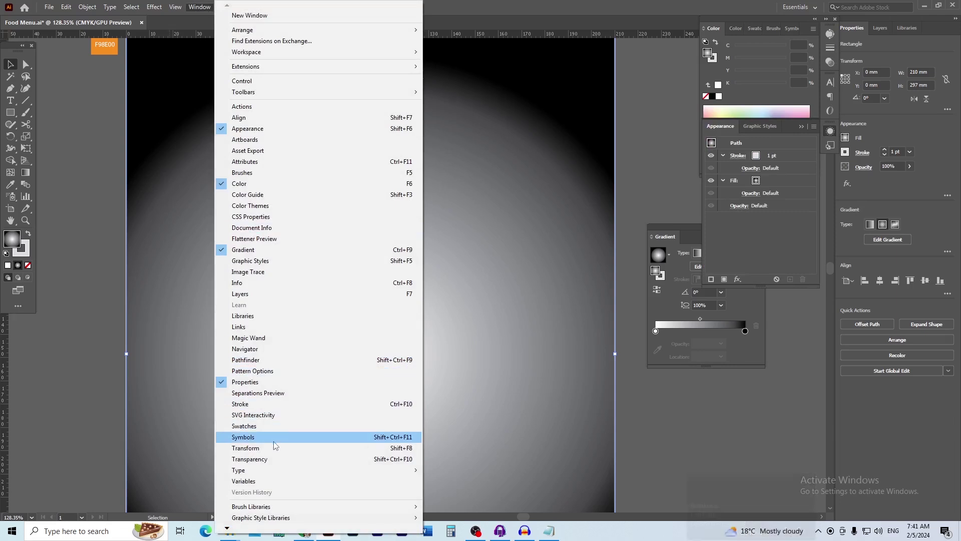
{"action": "left_click", "coordinate": [270, 458]}
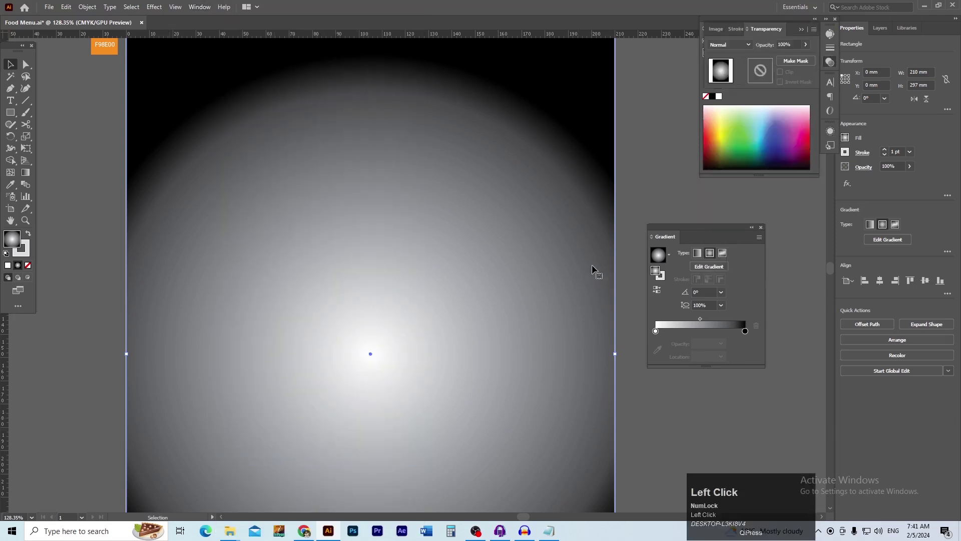
{"action": "left_click", "coordinate": [734, 45]}
{"action": "left_click", "coordinate": [728, 80]}
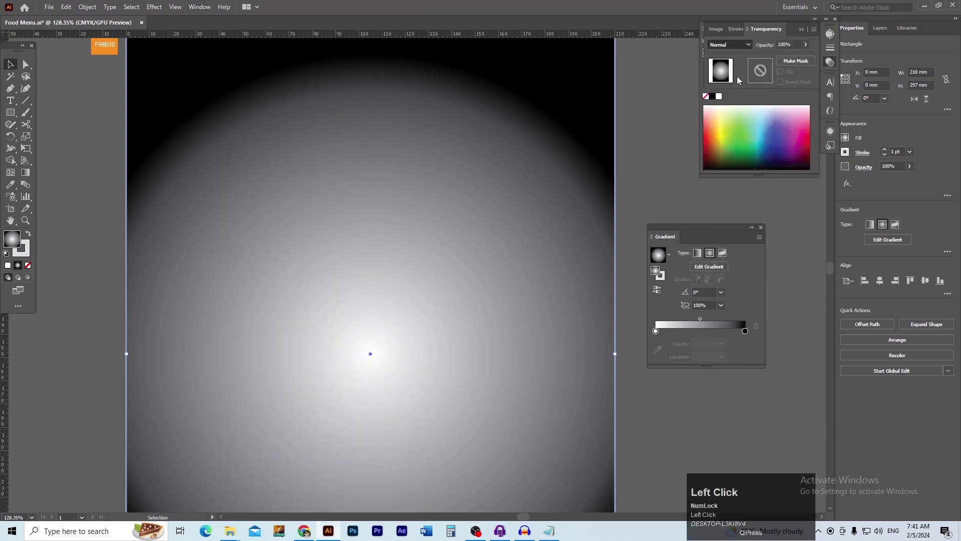
{"action": "left_click", "coordinate": [629, 172]}
- Move the gradient rectangle horizontally off the page to its left side and examine the uncovered wood background
{"action": "left_click_drag", "start_coordinate": [557, 219], "coordinate": [520, 223]}
{"action": "left_click_drag", "start_coordinate": [525, 199], "coordinate": [526, 171]}
{"action": "left_click_drag", "start_coordinate": [551, 213], "coordinate": [162, 229]}
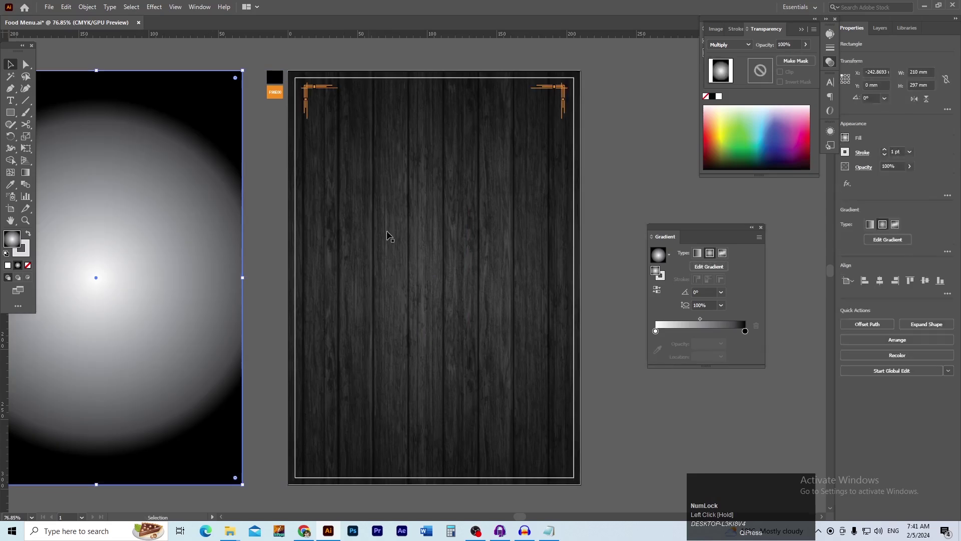
{"action": "left_click_drag", "start_coordinate": [399, 248], "coordinate": [404, 281]}
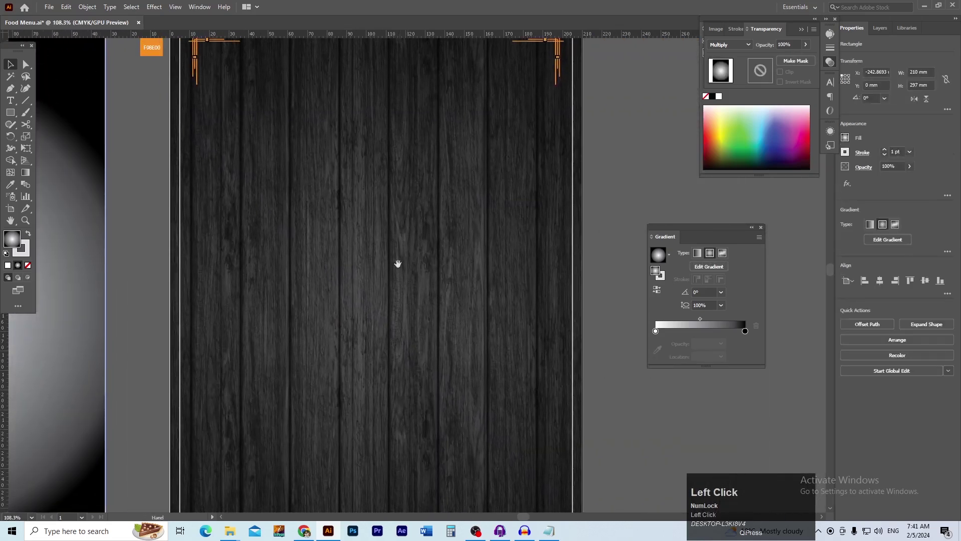
{"action": "left_click", "coordinate": [363, 322], "text": "ctrl+alt"}
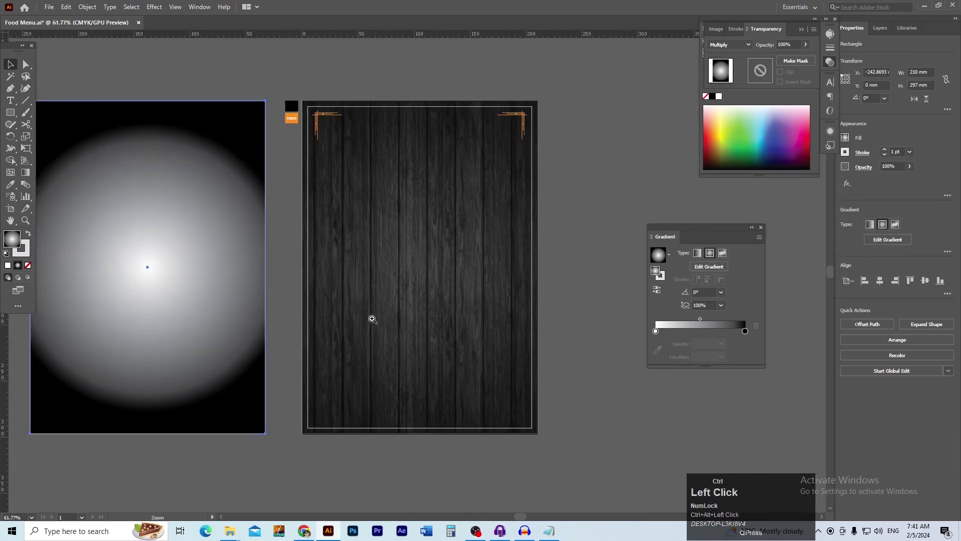
{"action": "left_click_drag", "start_coordinate": [385, 313], "coordinate": [395, 322]}
{"action": "left_click_drag", "start_coordinate": [410, 278], "coordinate": [416, 307]}
- Remove the stroke from the gradient rectangle beside the page and reselect the rectangle
{"action": "left_click", "coordinate": [172, 317]}
{"action": "left_click_drag", "start_coordinate": [145, 304], "coordinate": [235, 321]}
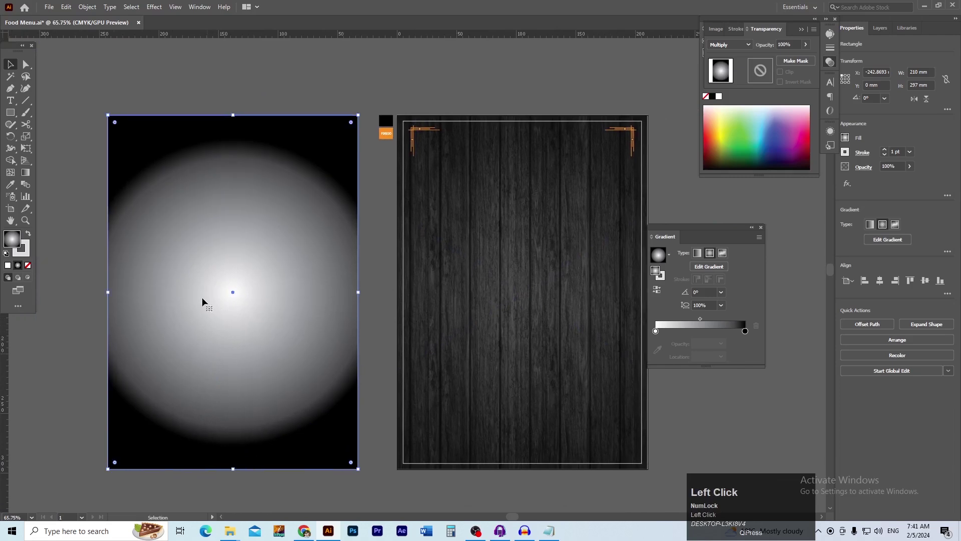
{"action": "left_click", "coordinate": [198, 102]}
{"action": "left_click_drag", "start_coordinate": [215, 163], "coordinate": [185, 183]}
{"action": "left_click", "coordinate": [194, 157]}
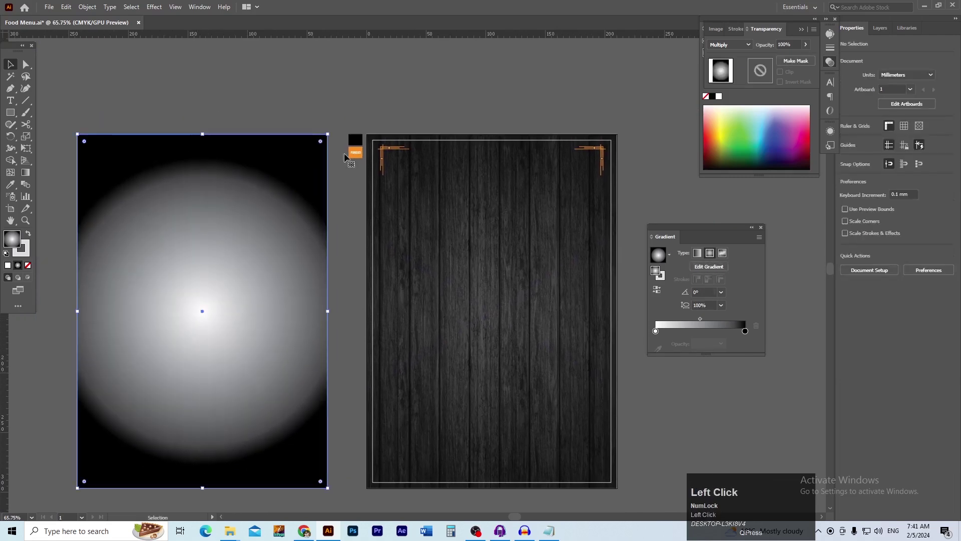
{"action": "left_click", "coordinate": [28, 256]}
{"action": "left_click", "coordinate": [28, 265]}
{"action": "left_click", "coordinate": [50, 241]}
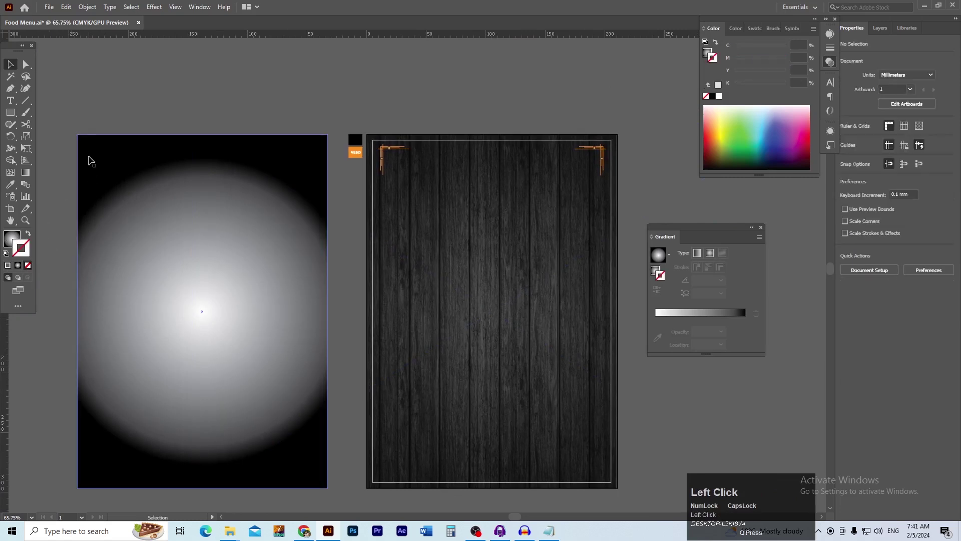
{"action": "left_click", "coordinate": [192, 179]}
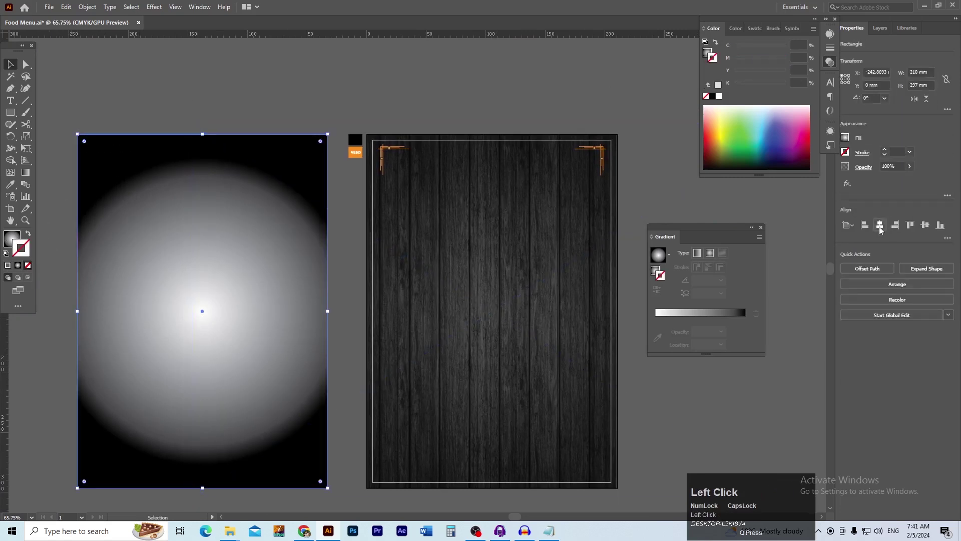
- Center the gradient rectangle back on the artboard, horizontally and vertically, and clear the selection
{"action": "left_click", "coordinate": [880, 226]}
{"action": "left_click", "coordinate": [922, 227]}
{"action": "left_click", "coordinate": [509, 94]}
- Draw a small light-gray outlined diamond near the page's upper edge and duplicate it sideways so the two overlap
{"action": "key", "text": "ctrl+space"}
{"action": "left_click_drag", "start_coordinate": [453, 235], "coordinate": [496, 254]}
{"action": "left_click_drag", "start_coordinate": [496, 256], "coordinate": [378, 321]}
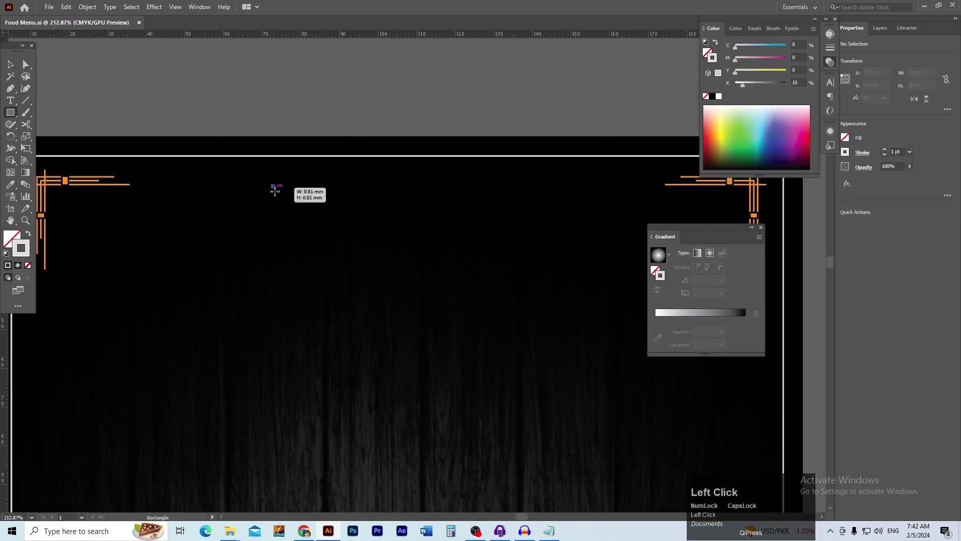
{"action": "mouse_move", "coordinate": [279, 193]}
{"action": "left_mouse_down"}
{"action": "mouse_move", "coordinate": [316, 227]}
{"action": "mouse_move", "coordinate": [296, 214]}
{"action": "left_mouse_up"}
{"action": "scroll", "coordinate": [254, 241], "scroll_direction": "up", "scroll_amount": 3}
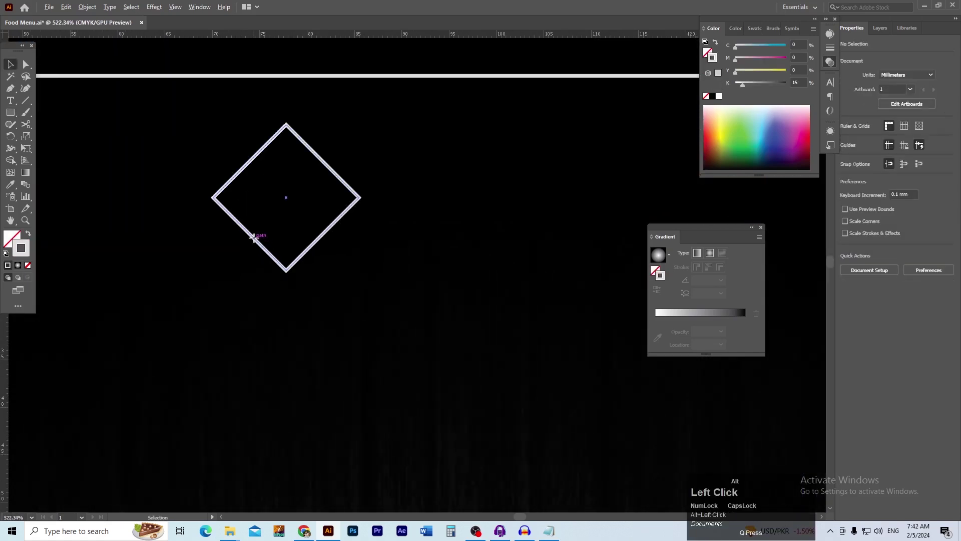
{"action": "left_click_drag", "start_coordinate": [254, 240], "coordinate": [288, 240], "text": "alt"}
- Recolor the duplicated diamond's stroke with the orange sampled from the corner ornament
{"action": "key", "text": "ctrl+space"}
{"action": "left_click_drag", "start_coordinate": [359, 211], "coordinate": [300, 215]}
{"action": "key", "text": "i"}
{"action": "left_click", "coordinate": [73, 212], "text": "shift"}
- Select both overlapping diamonds and place the pair at the middle of the page's upper area
{"action": "key", "text": "v"}
{"action": "scroll", "coordinate": [386, 195], "scroll_direction": "up", "scroll_amount": 2}
{"action": "left_click_drag", "start_coordinate": [285, 139], "coordinate": [364, 210]}
{"action": "left_click", "coordinate": [423, 179], "text": "shift"}
{"action": "scroll", "coordinate": [406, 210], "scroll_direction": "down", "scroll_amount": 5}
{"action": "scroll", "coordinate": [471, 249], "scroll_direction": "up", "scroll_amount": 7}
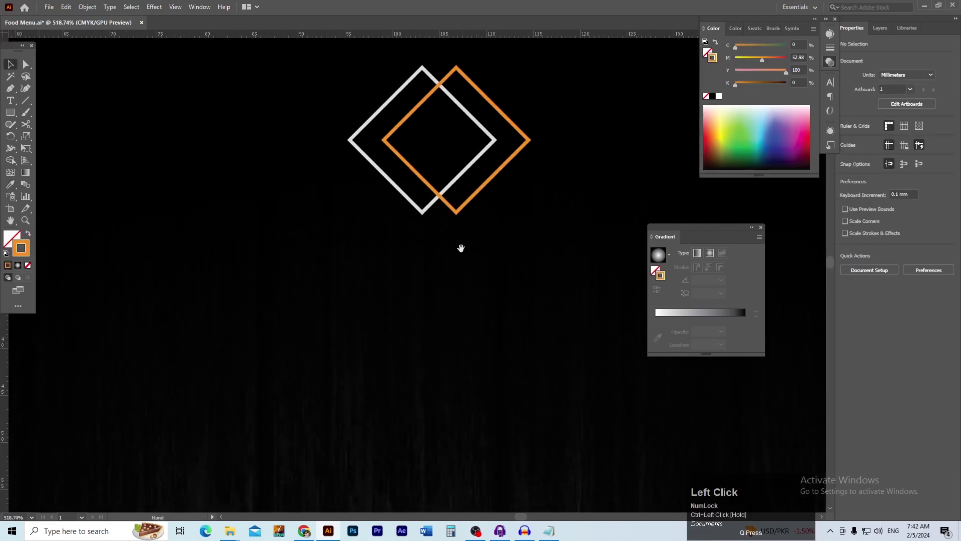
- Add the white text "Restaurant" just below the overlapping diamonds
{"action": "key", "text": "t"}
{"action": "left_click", "coordinate": [336, 275]}
{"action": "type", "text": "R"}
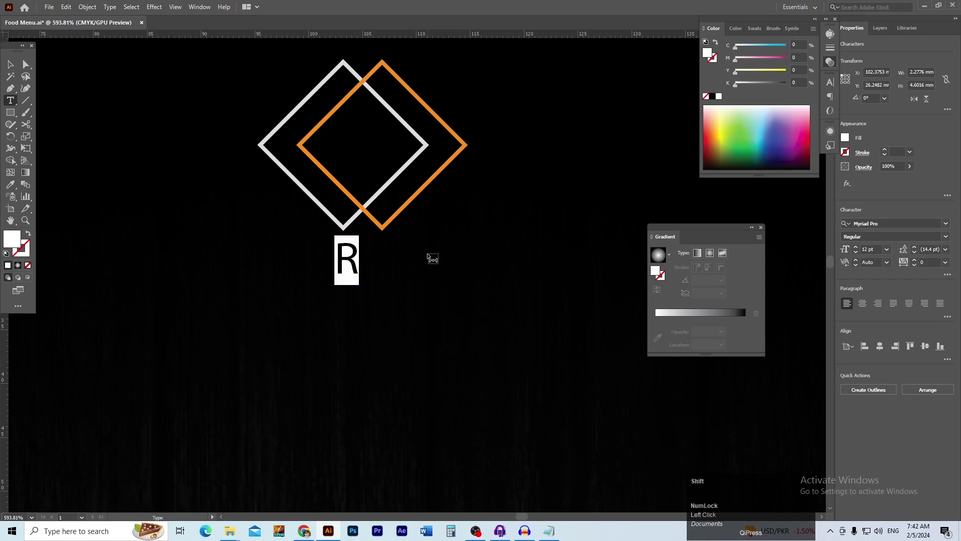
{"action": "type", "text": "estaurant"}
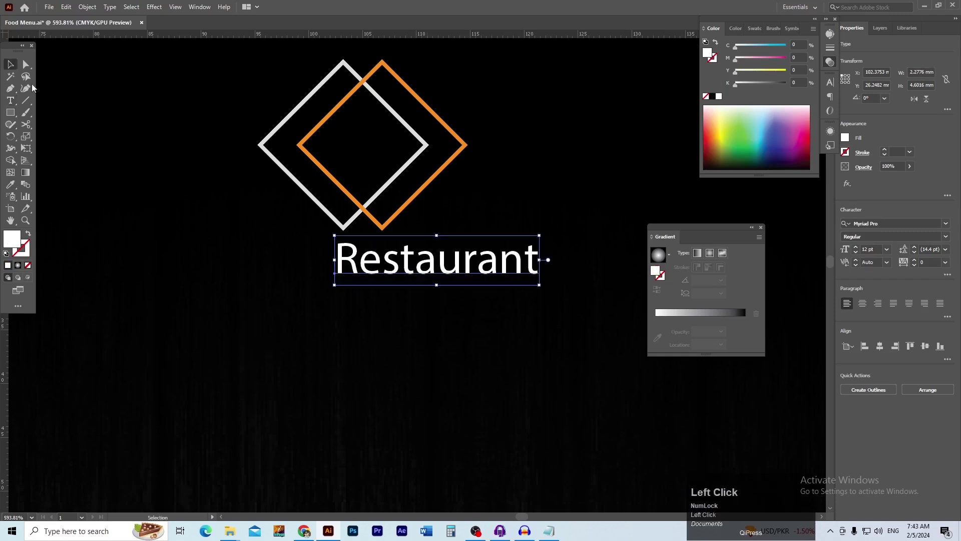
{"action": "left_click", "coordinate": [11, 64]}
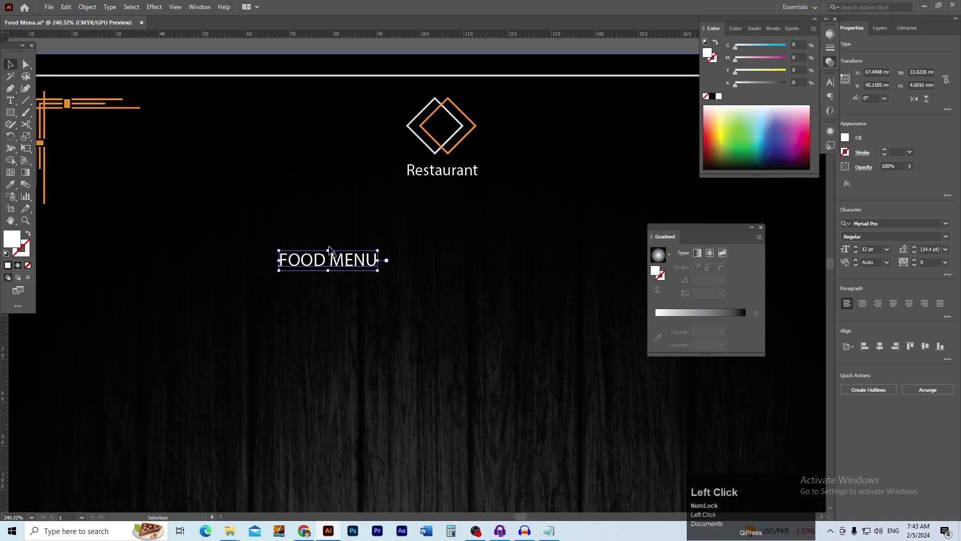
- Enlarge the "FOOD MENU" text to 46.2 pt and center it horizontally on the page below the Restaurant label
{"action": "left_click_drag", "start_coordinate": [328, 250], "coordinate": [333, 193]}
{"action": "left_click", "coordinate": [458, 261], "text": "ctrl+alt"}
{"action": "left_click_drag", "start_coordinate": [479, 289], "coordinate": [462, 267]}
{"action": "left_click", "coordinate": [879, 346]}
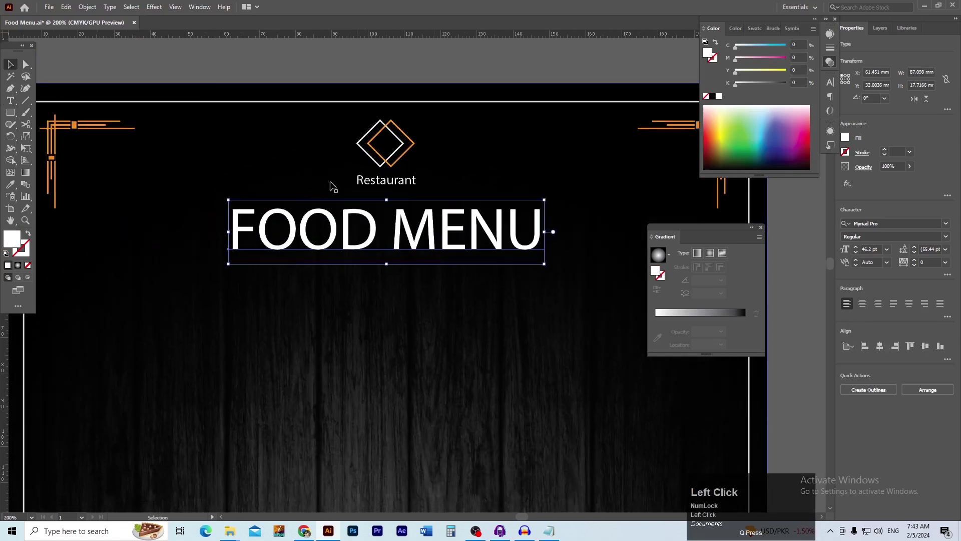
- Change the "FOOD MENU" heading's font to Geometos
{"action": "left_click", "coordinate": [321, 209]}
{"action": "left_click", "coordinate": [354, 233]}
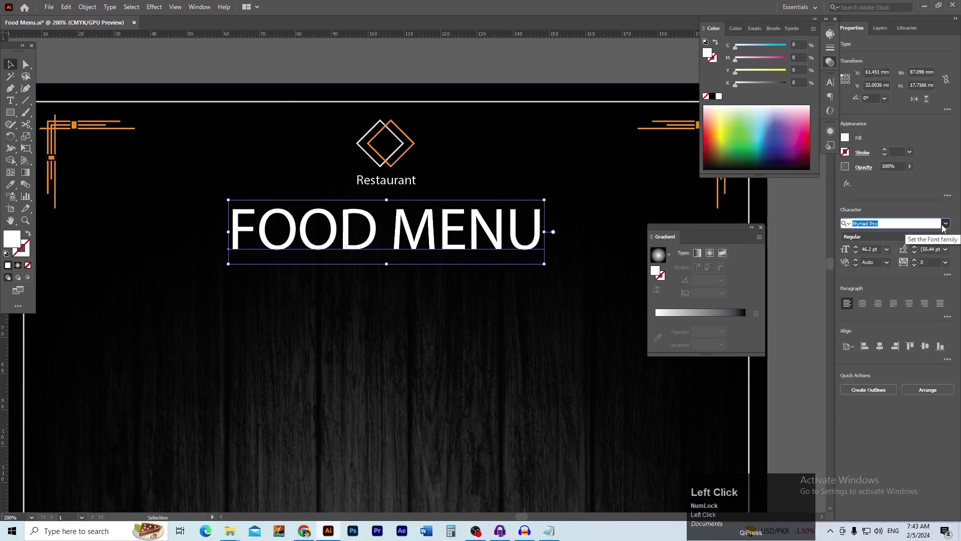
{"action": "left_click", "coordinate": [944, 226]}
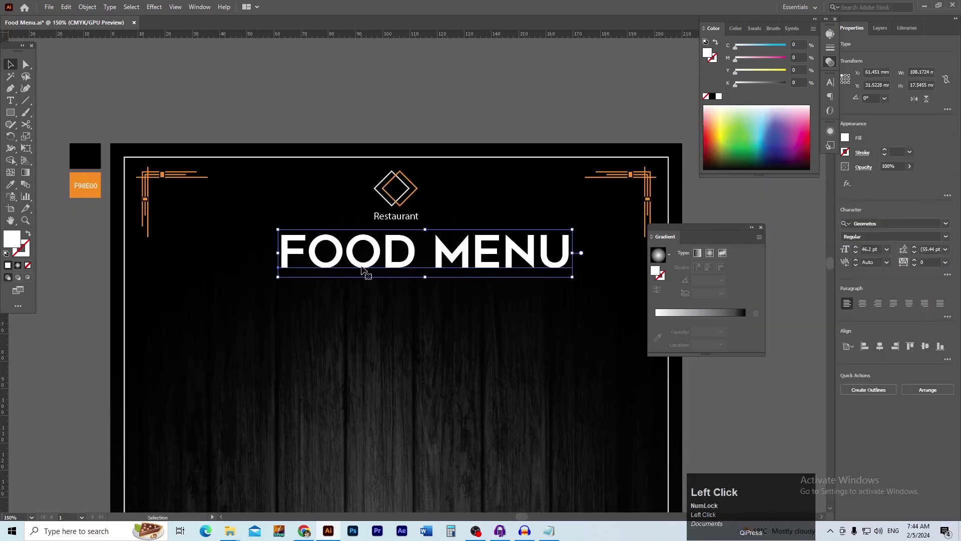
- Color the "FOOD MENU" heading with the orange F98E00 swatch beside the page and position it below the logo
{"action": "key", "text": "i"}
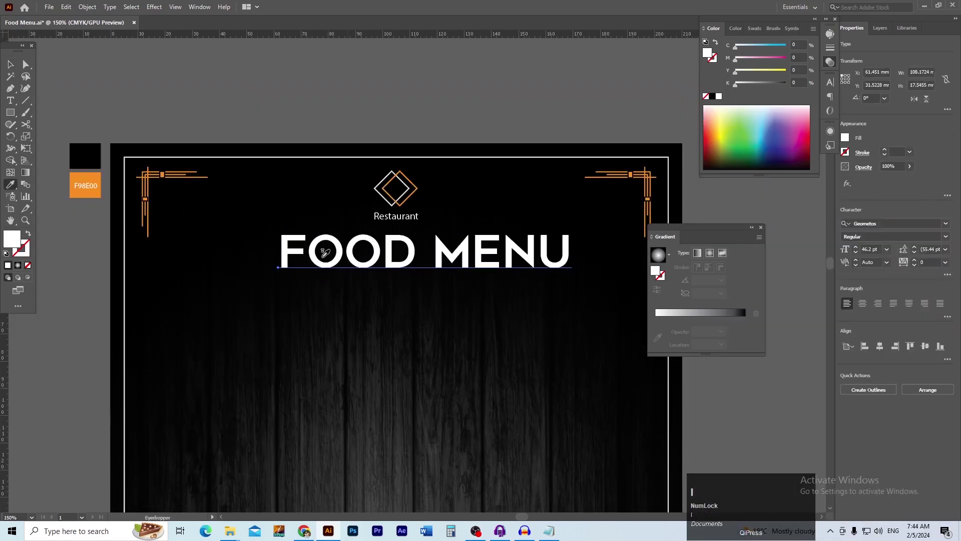
{"action": "left_click", "coordinate": [96, 186]}
{"action": "left_click_drag", "start_coordinate": [556, 356], "coordinate": [511, 326]}
{"action": "left_click", "coordinate": [412, 110]}
{"action": "left_click_drag", "start_coordinate": [379, 226], "coordinate": [375, 241]}
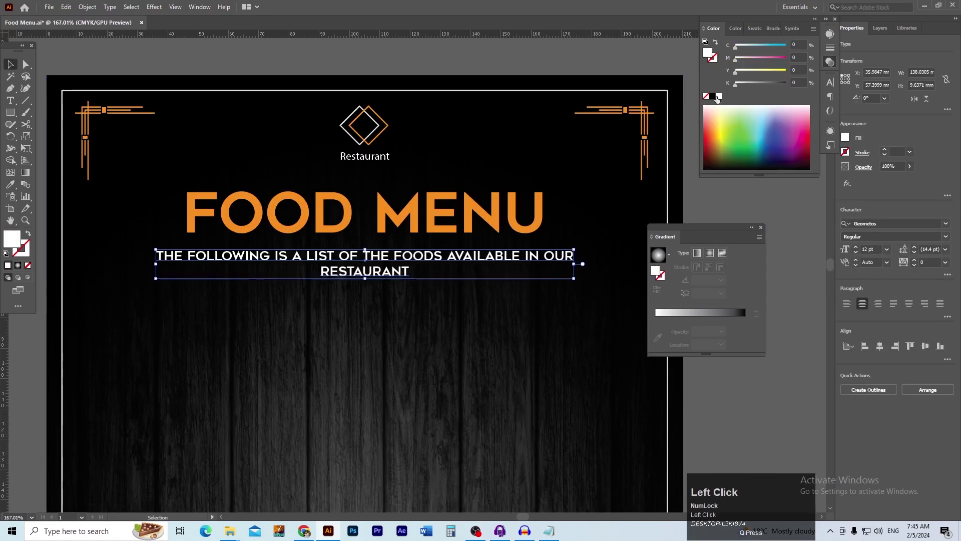
- Change the font of the subtitle sentence under the "FOOD MENU" heading to Roboto
{"action": "left_click", "coordinate": [765, 205]}
{"action": "left_click", "coordinate": [367, 287], "text": "ctrl"}
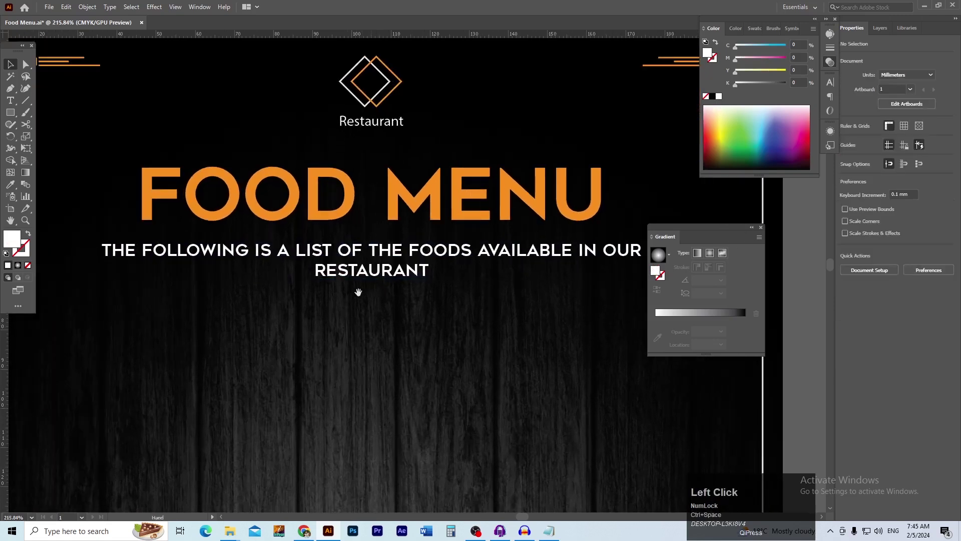
{"action": "left_click_drag", "start_coordinate": [365, 288], "coordinate": [343, 301]}
{"action": "left_click", "coordinate": [349, 281]}
{"action": "left_click", "coordinate": [945, 224]}
{"action": "type", "text": "robo"}
{"action": "left_click", "coordinate": [750, 411]}
{"action": "left_click", "coordinate": [391, 282]}
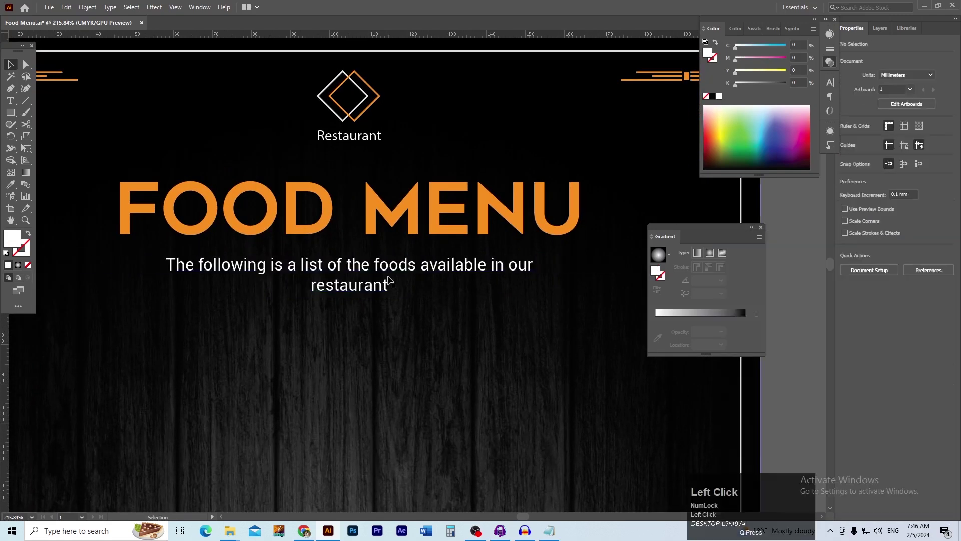
- Scale the subtitle sentence up proportionally to 15 pt so it spans about the heading's width
{"action": "key", "text": "ctrl+minus"}
{"action": "left_click_drag", "start_coordinate": [328, 244], "coordinate": [355, 221]}
{"action": "left_click", "coordinate": [375, 256]}
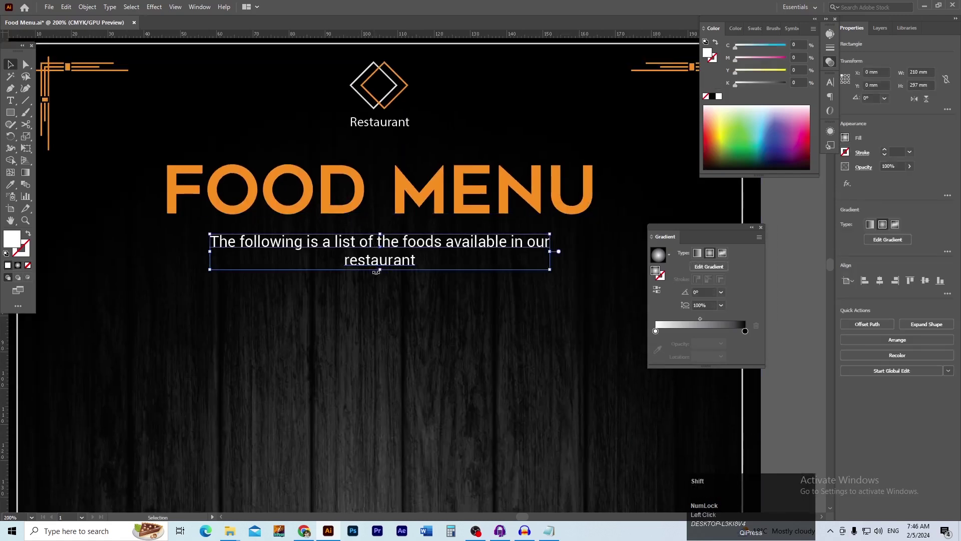
{"action": "left_click_drag", "start_coordinate": [381, 267], "coordinate": [381, 276]}
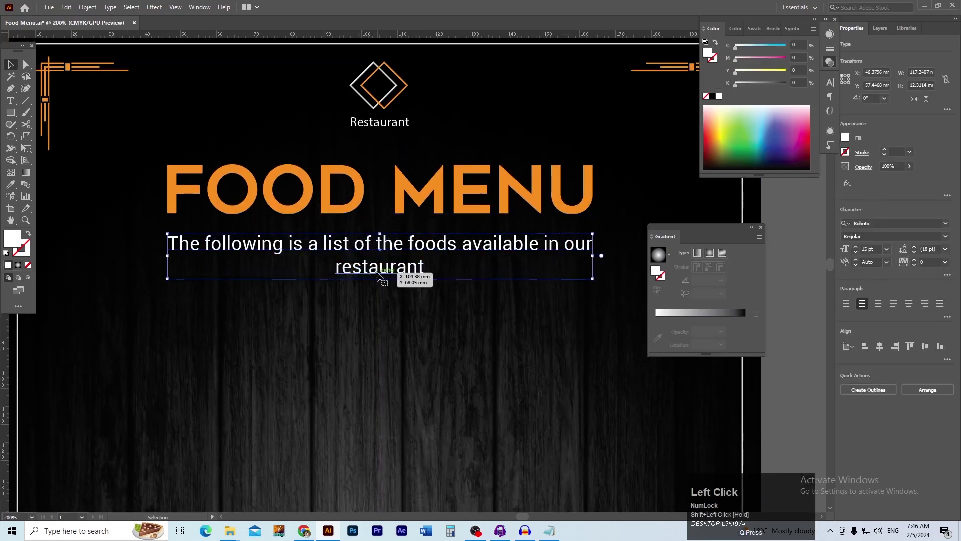
- Nudge the subtitle up about 2.8 mm, closer to the "FOOD MENU" heading
{"action": "key", "text": "Up"}
{"action": "key", "text": "Up"}
{"action": "key", "text": "Up"}
{"action": "key", "text": "Up"}
{"action": "key", "text": "Up"}
{"action": "key", "text": "Up"}
{"action": "key", "text": "Up"}
{"action": "key", "text": "Up"}
{"action": "key", "text": "Up"}
{"action": "key", "text": "Up"}
{"action": "key", "text": "Up"}
{"action": "key", "text": "Up"}
{"action": "key", "text": "Up"}
{"action": "key", "text": "Up"}
{"action": "key", "text": "Up"}
{"action": "key", "text": "Up"}
{"action": "key", "text": "Up"}
{"action": "key", "text": "Up"}
{"action": "key", "text": "Up"}
{"action": "key", "text": "Up"}
{"action": "key", "text": "Down"}
{"action": "key", "text": "Down"}
{"action": "left_click_drag", "start_coordinate": [377, 271], "coordinate": [377, 272]}
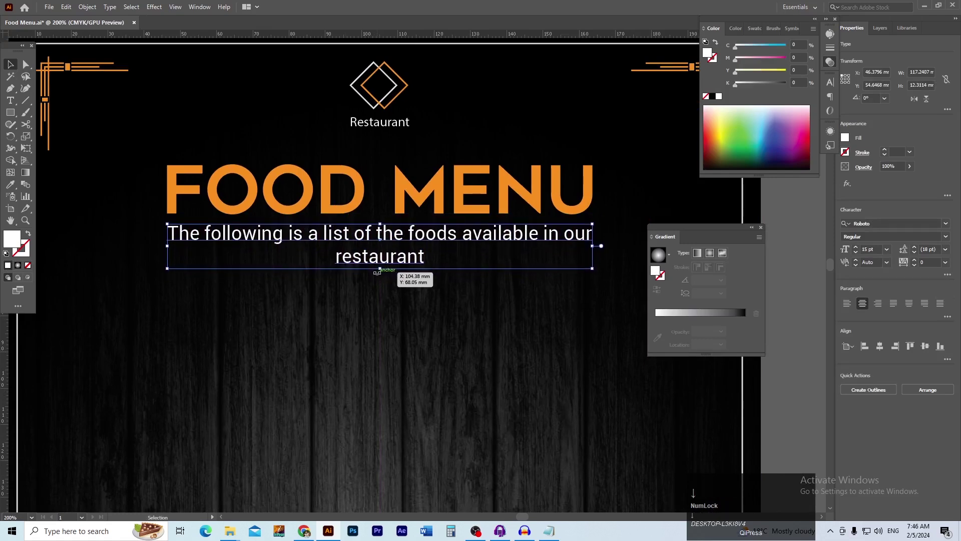
- Draw a rectangle 210 mm wide and about 62 mm high across the full page width below the subtitle
{"action": "key", "text": "ctrl+0"}
{"action": "key", "text": "m"}
{"action": "left_click_drag", "start_coordinate": [175, 187], "coordinate": [513, 287]}
{"action": "left_click", "coordinate": [319, 236], "text": "ctrl"}
{"action": "left_click_drag", "start_coordinate": [311, 225], "coordinate": [234, 244]}
- Fill the full-width rectangle with the orange swatch beside the page and deselect it
{"action": "key", "text": "i"}
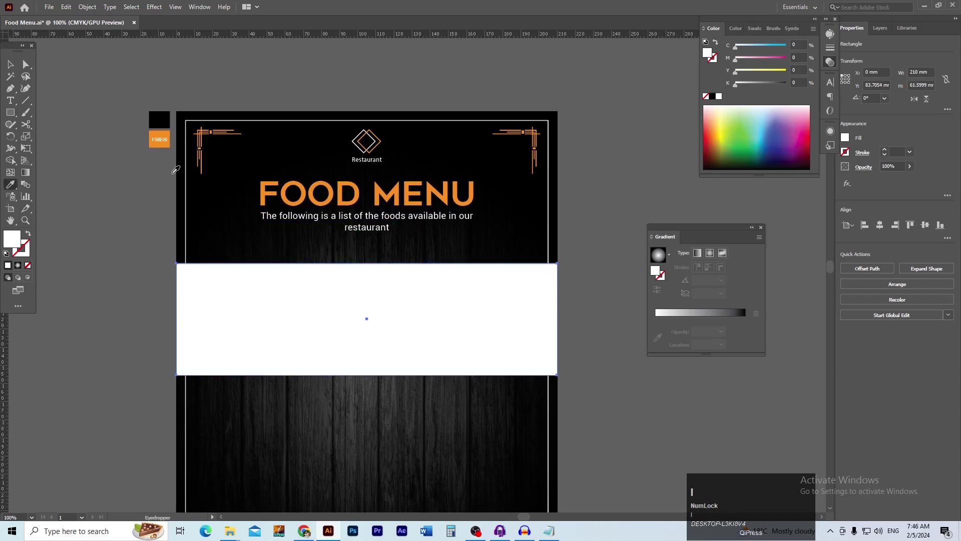
{"action": "left_click", "coordinate": [157, 134]}
{"action": "key", "text": "v"}
{"action": "left_click", "coordinate": [117, 235]}
- Reduce the orange band's height, keep it spanning the page width below the subtitle, and deselect it
{"action": "left_click_drag", "start_coordinate": [351, 371], "coordinate": [299, 349]}
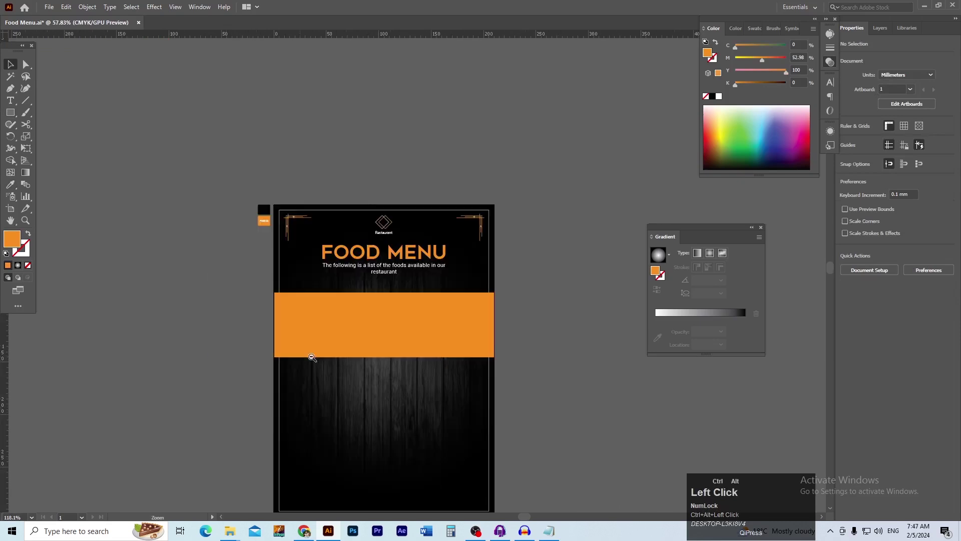
{"action": "left_click_drag", "start_coordinate": [380, 382], "coordinate": [355, 314]}
{"action": "left_click_drag", "start_coordinate": [352, 280], "coordinate": [407, 342]}
{"action": "left_click_drag", "start_coordinate": [332, 314], "coordinate": [345, 315]}
{"action": "left_click_drag", "start_coordinate": [334, 333], "coordinate": [358, 326]}
{"action": "left_click_drag", "start_coordinate": [319, 302], "coordinate": [320, 292]}
{"action": "left_click_drag", "start_coordinate": [426, 372], "coordinate": [409, 371]}
{"action": "left_click_drag", "start_coordinate": [389, 307], "coordinate": [395, 302]}
{"action": "left_click", "coordinate": [615, 425]}
{"action": "scroll", "coordinate": [292, 289], "scroll_direction": "up", "scroll_amount": 3}
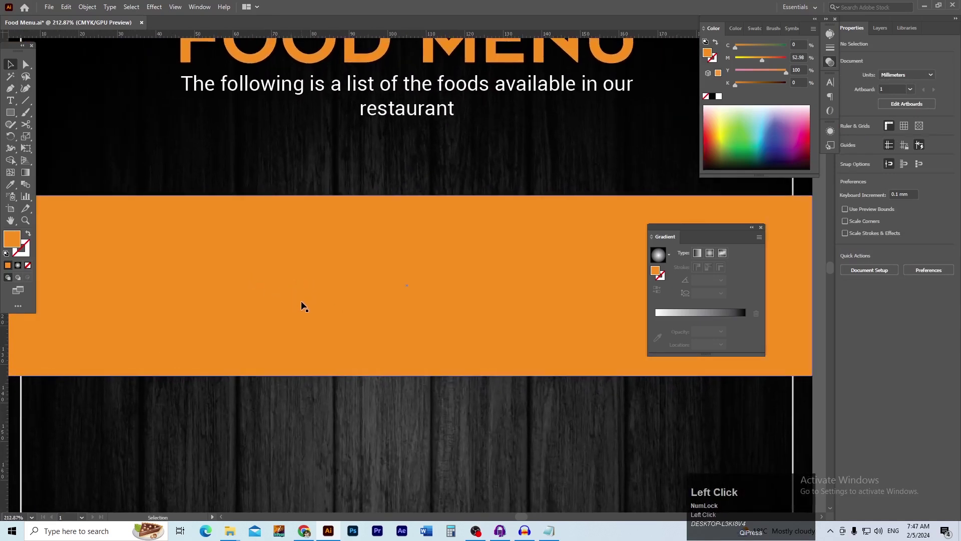
- Draw a circle about 60 mm in diameter over the left part of the orange band, extending past both band edges
{"action": "key", "text": "l"}
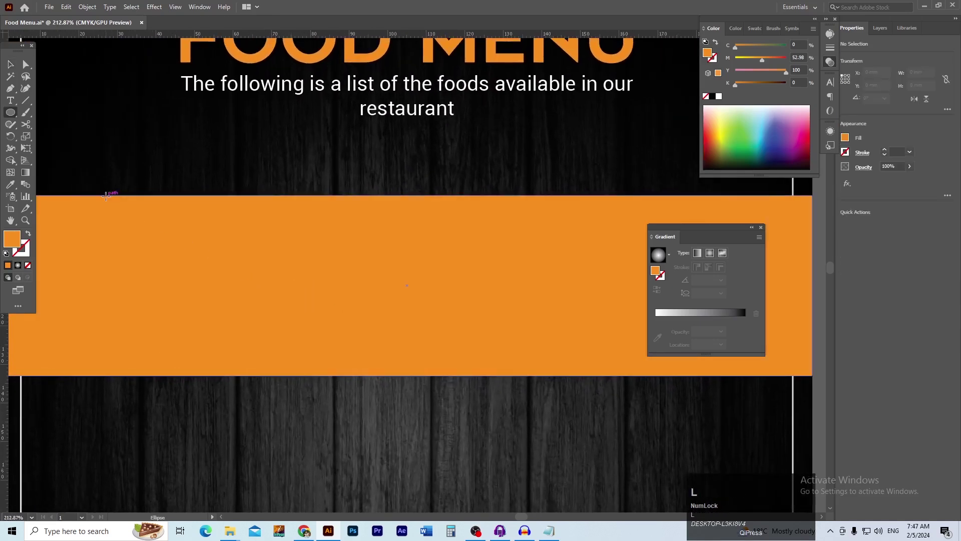
{"action": "left_click_drag", "start_coordinate": [103, 188], "coordinate": [239, 350]}
{"action": "mouse_move", "coordinate": [225, 274]}
{"action": "left_mouse_down"}
{"action": "mouse_move", "coordinate": [226, 284]}
{"action": "mouse_move", "coordinate": [263, 277]}
{"action": "mouse_move", "coordinate": [225, 278]}
{"action": "left_mouse_up"}
{"action": "left_click_drag", "start_coordinate": [272, 281], "coordinate": [281, 296]}
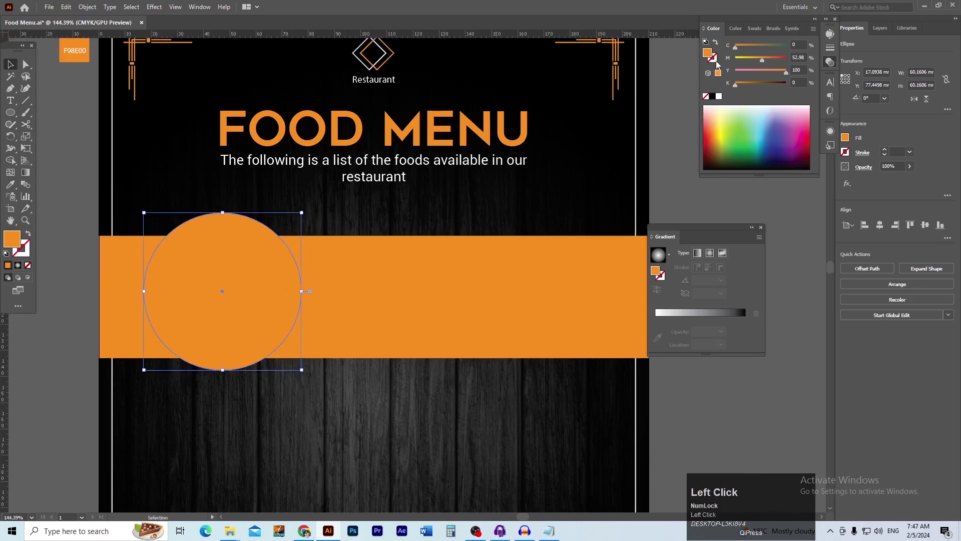
{"action": "left_click", "coordinate": [712, 97]}
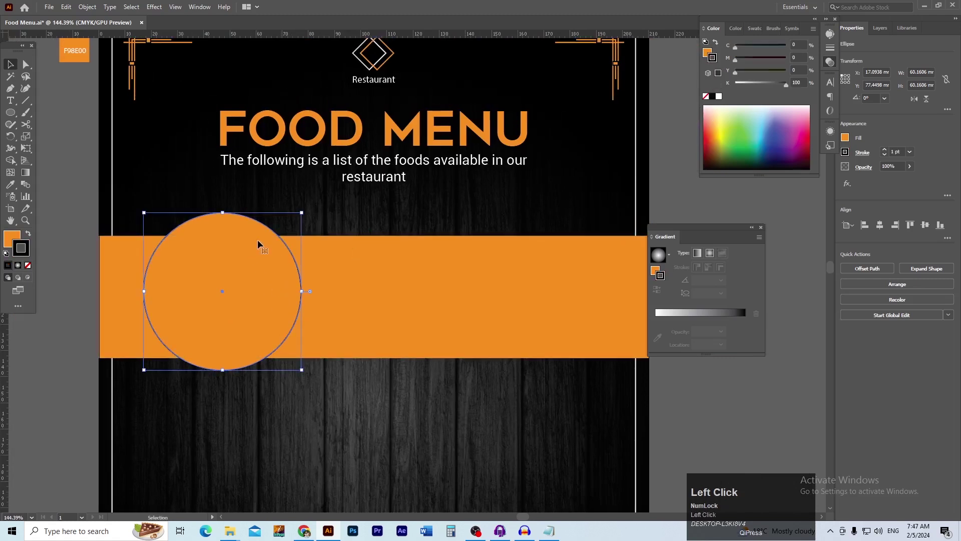
{"action": "left_click", "coordinate": [87, 205]}
{"action": "left_click_drag", "start_coordinate": [206, 257], "coordinate": [254, 265]}
{"action": "key", "text": "ctrl+z"}
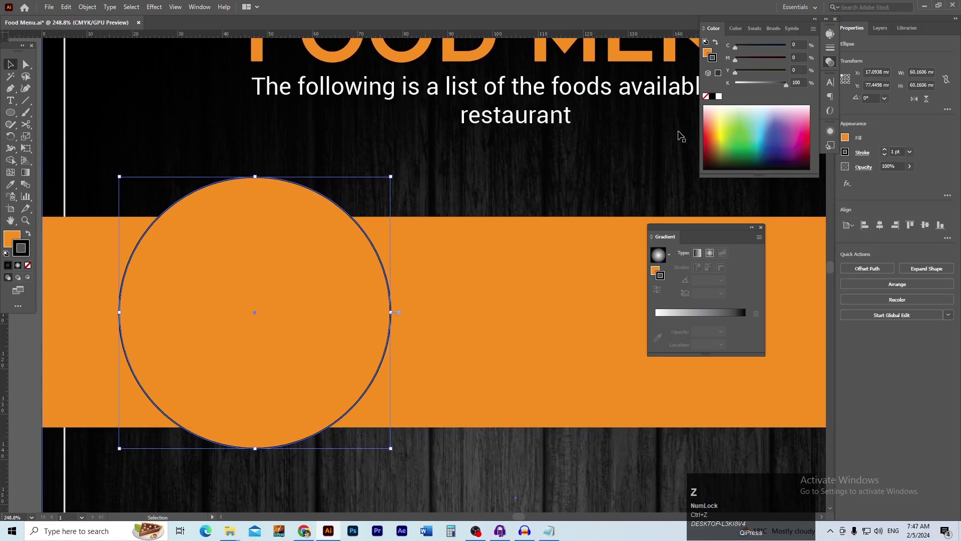
{"action": "left_click", "coordinate": [705, 97]}
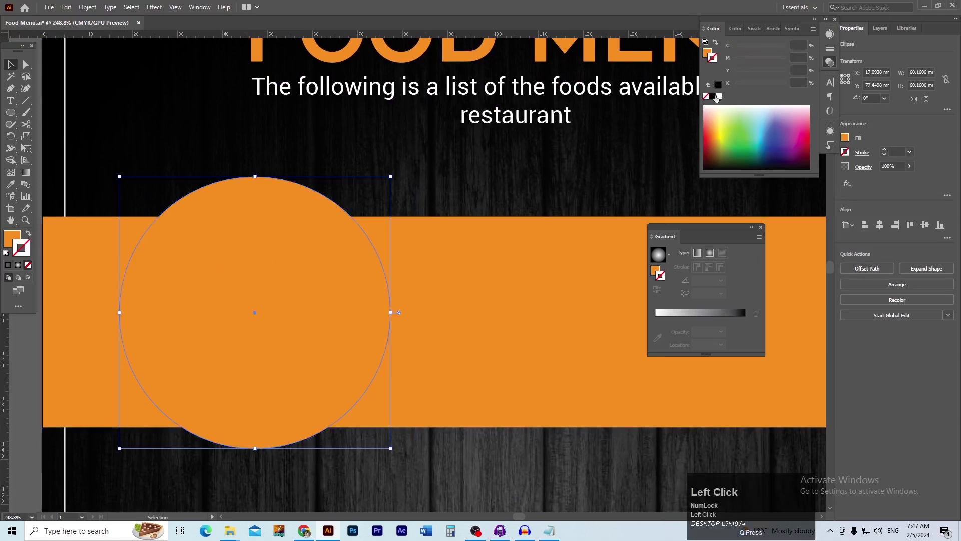
- Set the circle's fill to white and deselect it
{"action": "left_click", "coordinate": [707, 52]}
{"action": "left_click", "coordinate": [717, 96]}
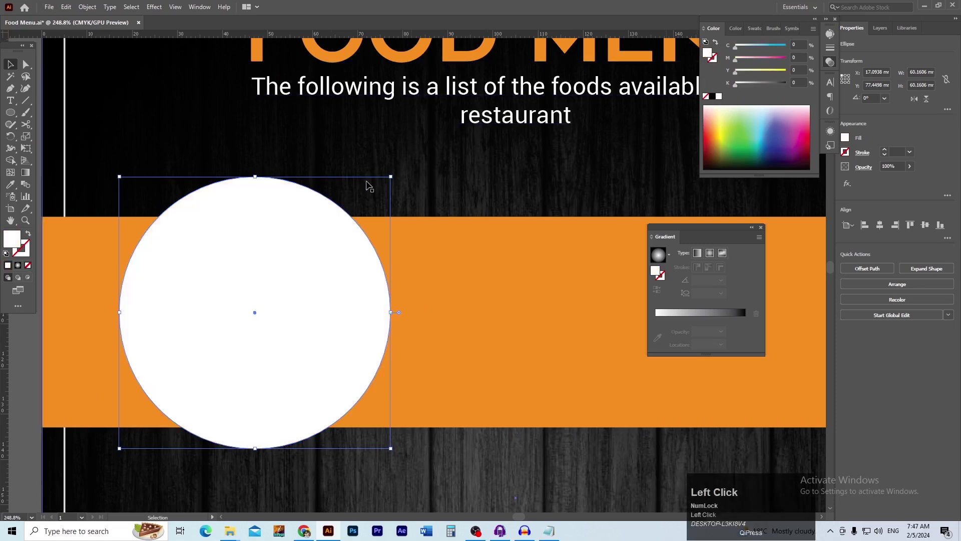
{"action": "left_click", "coordinate": [317, 161]}
- Create an inner copy of the white circle with Offset Path at -1.5 mm
{"action": "left_click_drag", "start_coordinate": [226, 225], "coordinate": [293, 194]}
{"action": "left_click", "coordinate": [293, 193]}
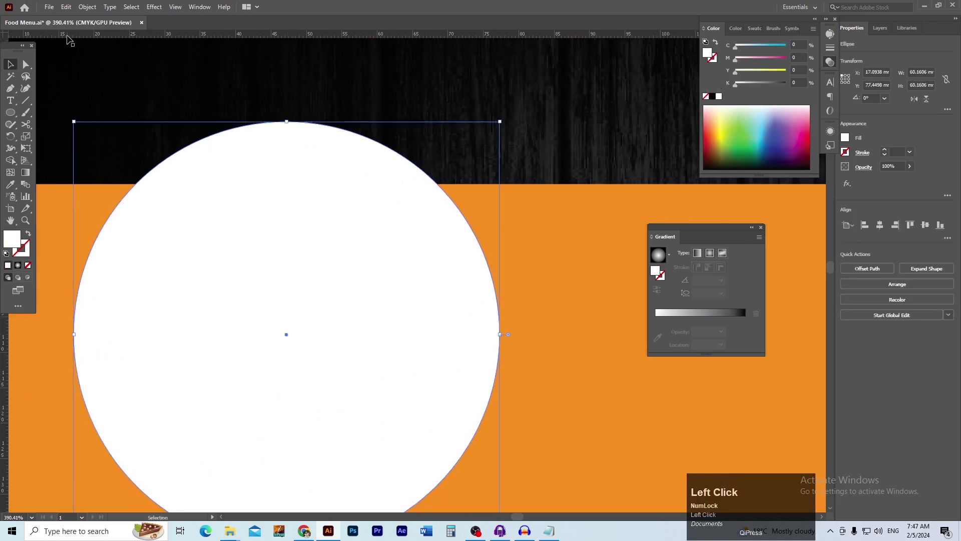
{"action": "left_click", "coordinate": [88, 7]}
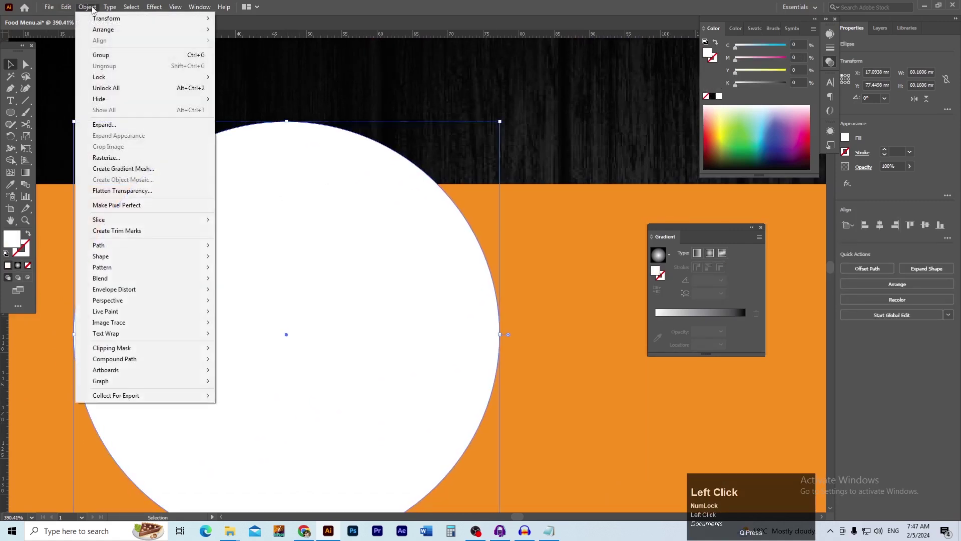
{"action": "left_click", "coordinate": [66, 7]}
{"action": "left_click", "coordinate": [83, 8]}
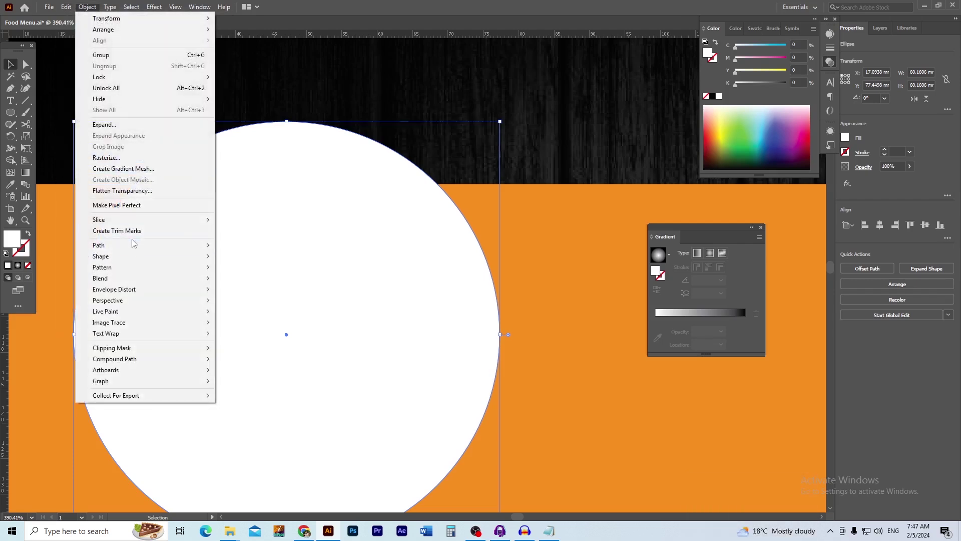
{"action": "mouse_move", "coordinate": [131, 245]}
{"action": "left_click", "coordinate": [246, 282]}
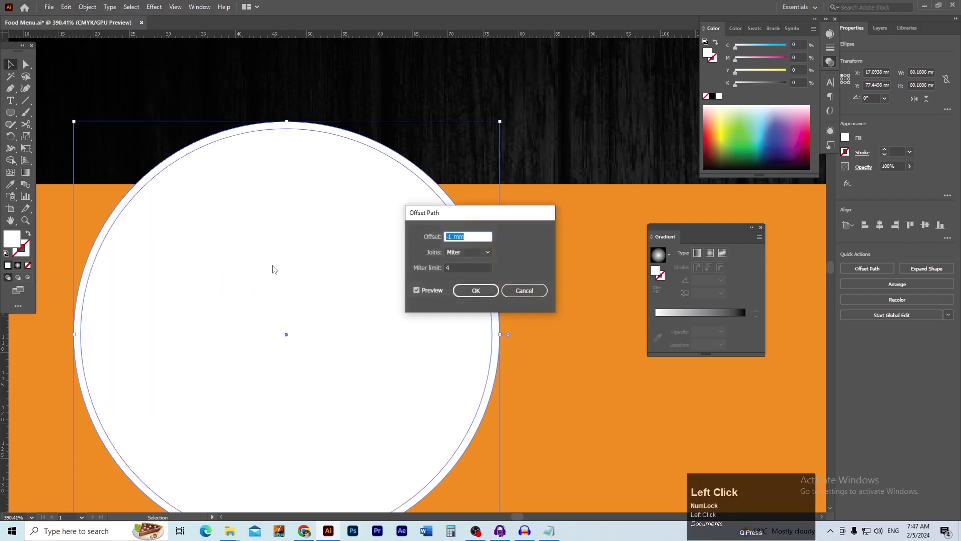
{"action": "type", "text": "-"}
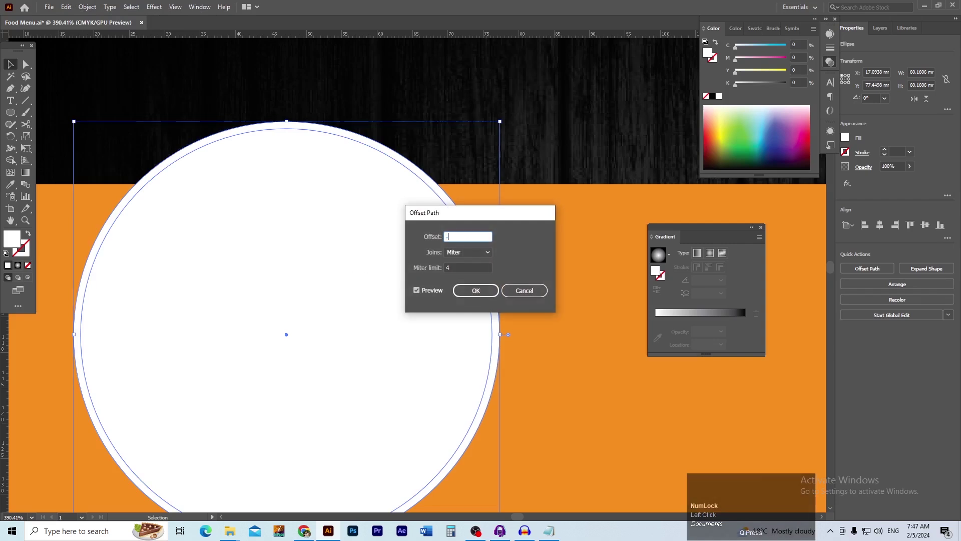
{"action": "type", "text": "10."}
{"action": "key", "text": "BackSpace"}
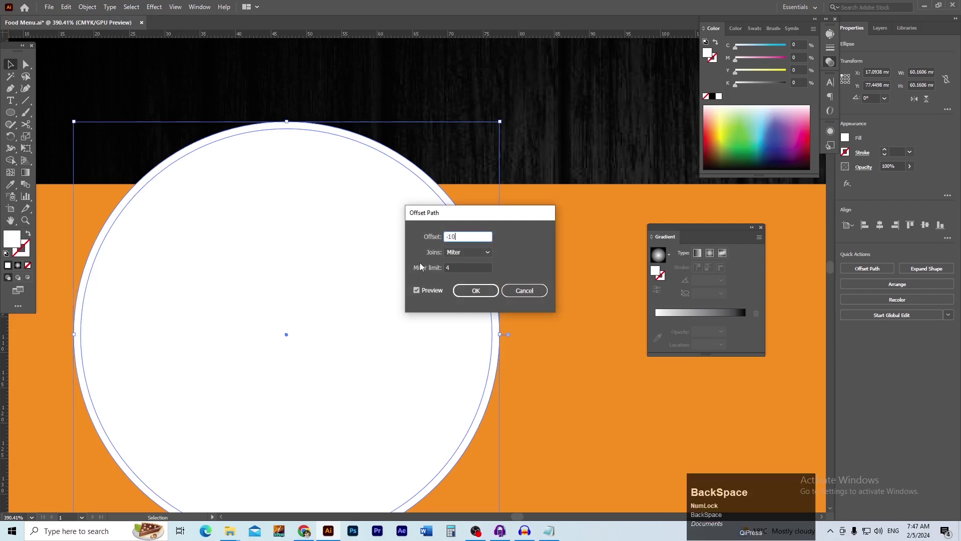
{"action": "key", "text": "BackSpace"}
{"action": "key", "text": "Return"}
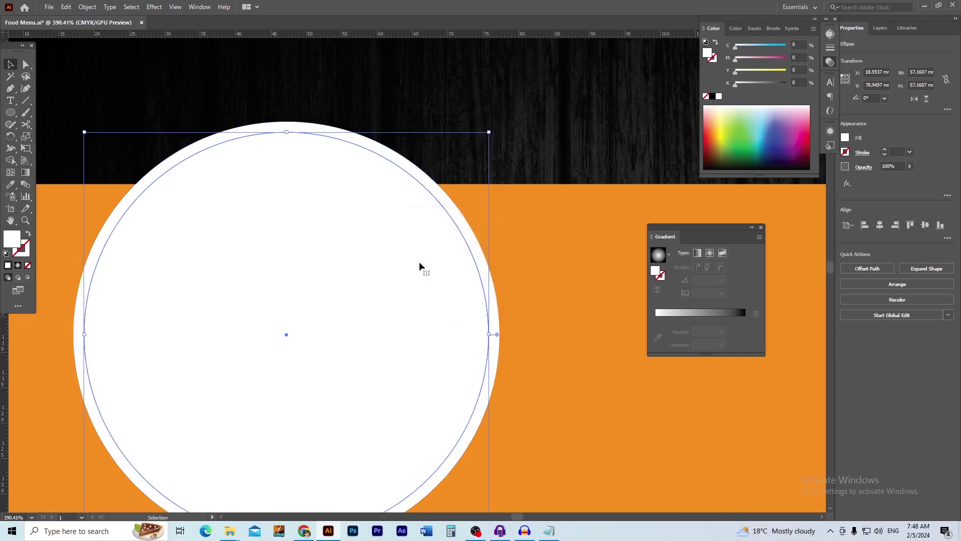
- Fill the inner circle with the near-black color sampled from the dark page background
{"action": "left_click", "coordinate": [338, 309], "text": "ctrl+alt"}
{"action": "left_click", "coordinate": [342, 309], "text": "ctrl+alt"}
{"action": "left_click_drag", "start_coordinate": [348, 309], "coordinate": [201, 350]}
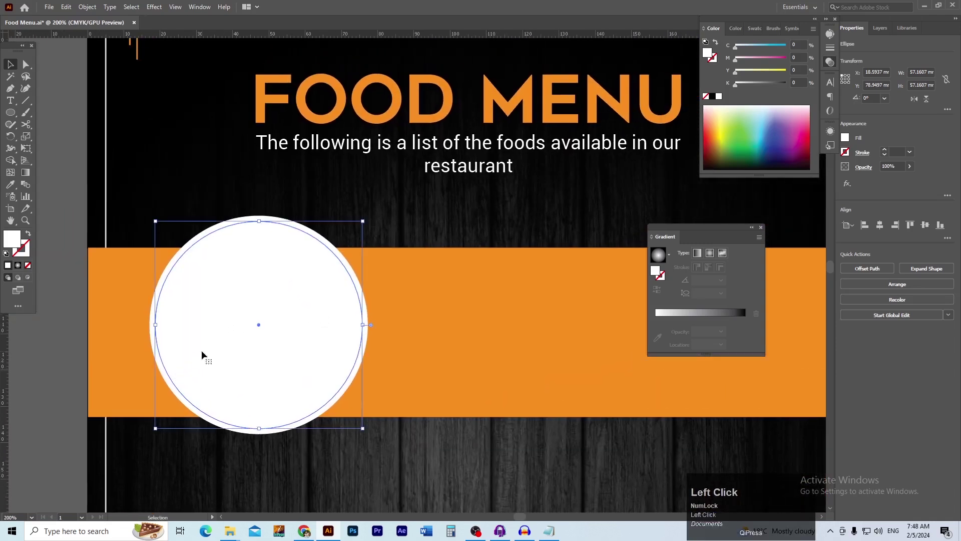
{"action": "key", "text": "period"}
{"action": "key", "text": "v"}
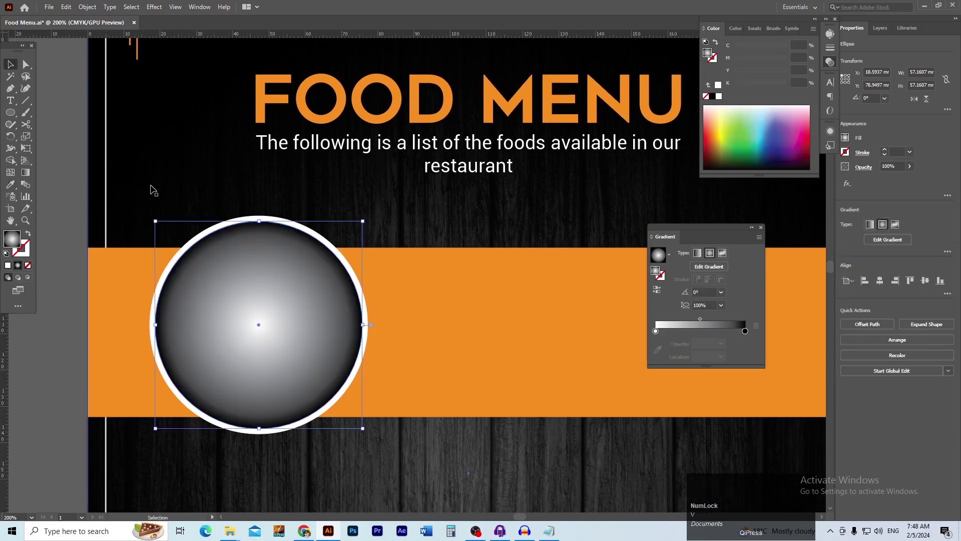
{"action": "key", "text": "i"}
{"action": "left_click", "coordinate": [102, 135]}
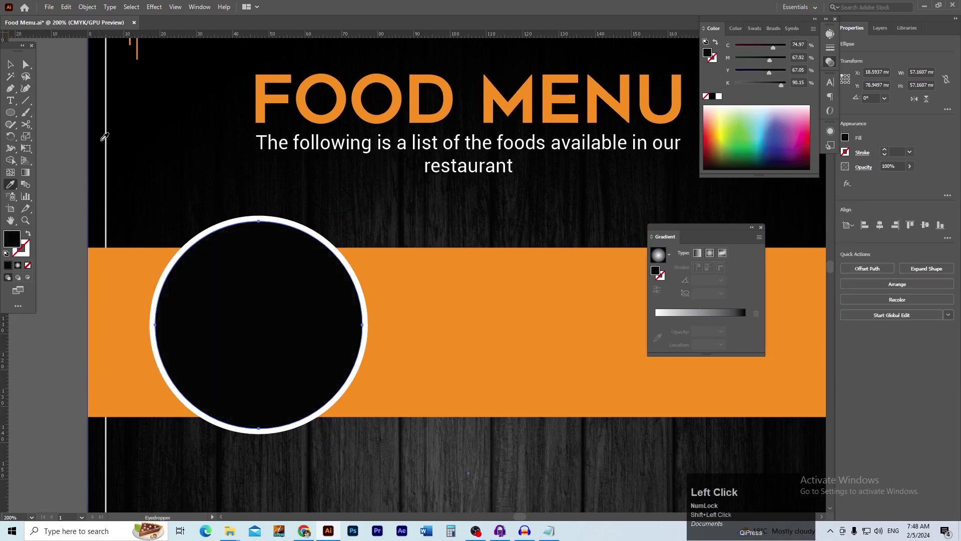
- Duplicate the left white-rimmed black circle frame along the orange band to create middle and right frames
{"action": "key", "text": "v"}
{"action": "left_click", "coordinate": [63, 200]}
{"action": "left_click_drag", "start_coordinate": [275, 285], "coordinate": [200, 248]}
{"action": "left_click", "coordinate": [287, 277], "text": "ctrl+alt"}
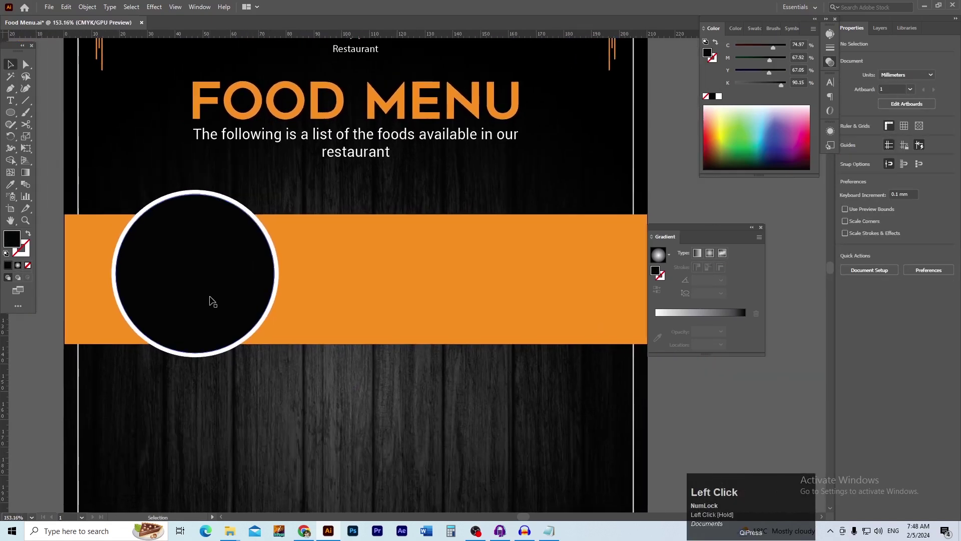
{"action": "left_click", "coordinate": [221, 337]}
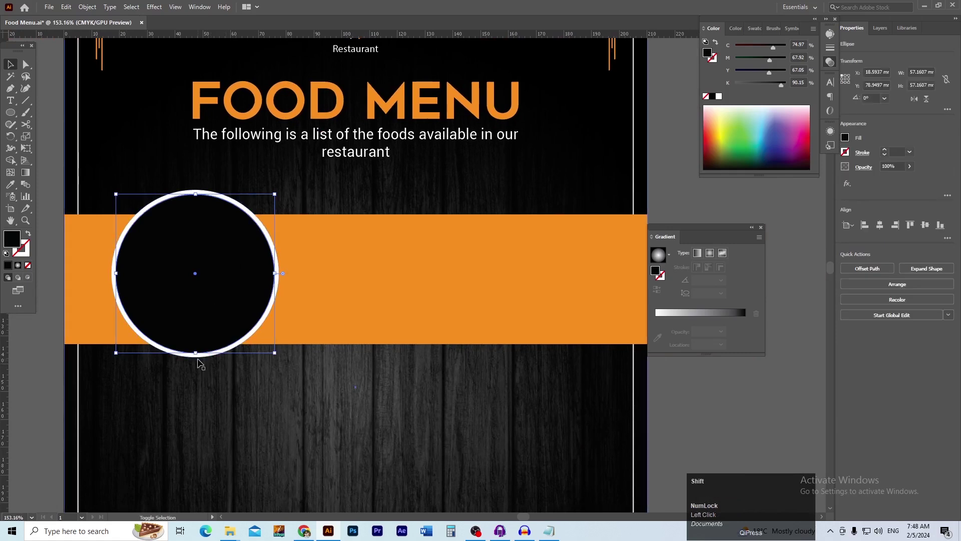
{"action": "left_click", "coordinate": [206, 357], "text": "shift"}
{"action": "left_click_drag", "start_coordinate": [190, 325], "coordinate": [385, 336]}
{"action": "left_click_drag", "start_coordinate": [349, 336], "coordinate": [354, 336]}
{"action": "key", "text": "ctrl+t"}
- Enlarge the middle circle frame from its center to about 75 mm in diameter, nudge it slightly upward, and deselect it
{"action": "left_click_drag", "start_coordinate": [363, 200], "coordinate": [366, 179], "text": "alt+shift"}
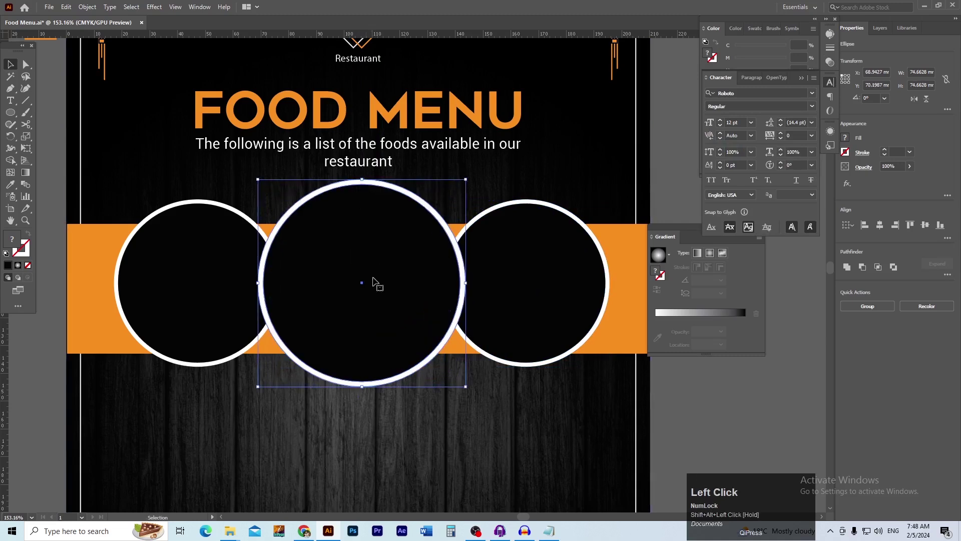
{"action": "key", "text": "Up"}
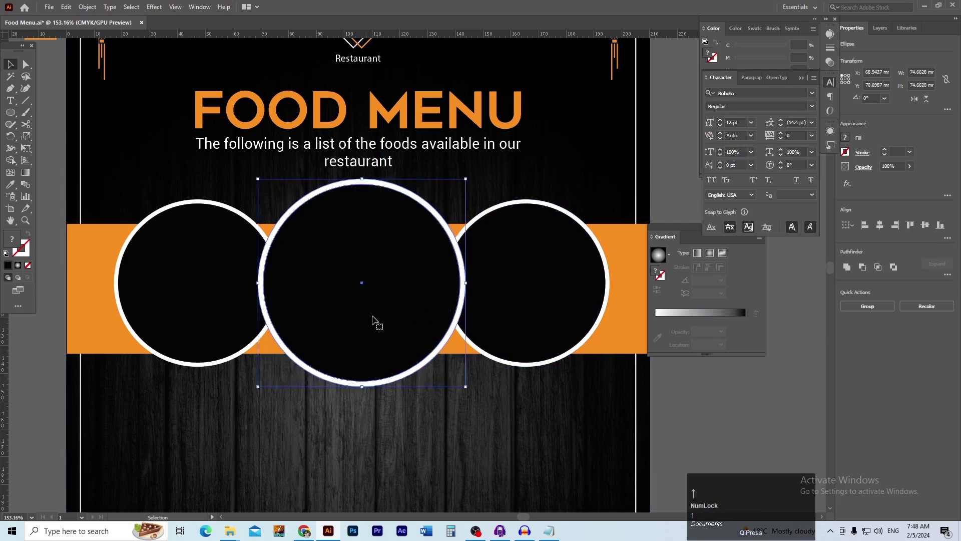
{"action": "key", "text": "Up"}
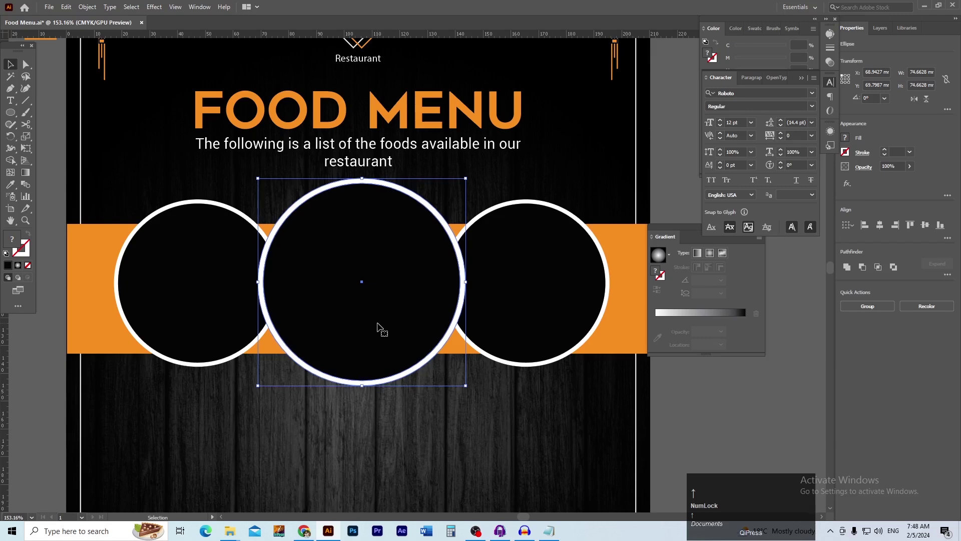
{"action": "left_click_drag", "start_coordinate": [446, 323], "coordinate": [400, 323]}
{"action": "left_click", "coordinate": [616, 412]}
- Fill the left frame's white outer circle with the orange sampled from the band
{"action": "scroll", "coordinate": [356, 347], "scroll_direction": "up", "scroll_amount": 3}
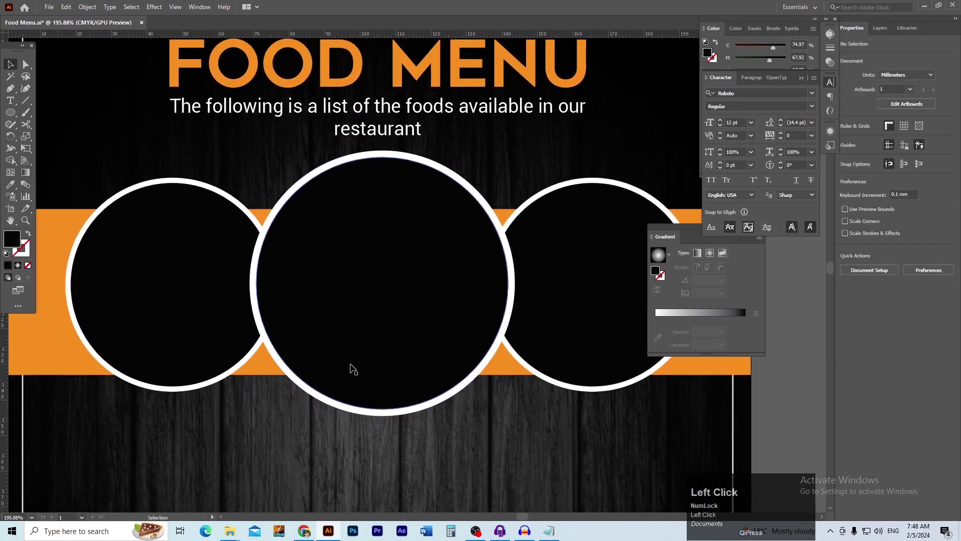
{"action": "left_click_drag", "start_coordinate": [195, 349], "coordinate": [262, 347]}
{"action": "left_click_drag", "start_coordinate": [176, 362], "coordinate": [322, 367]}
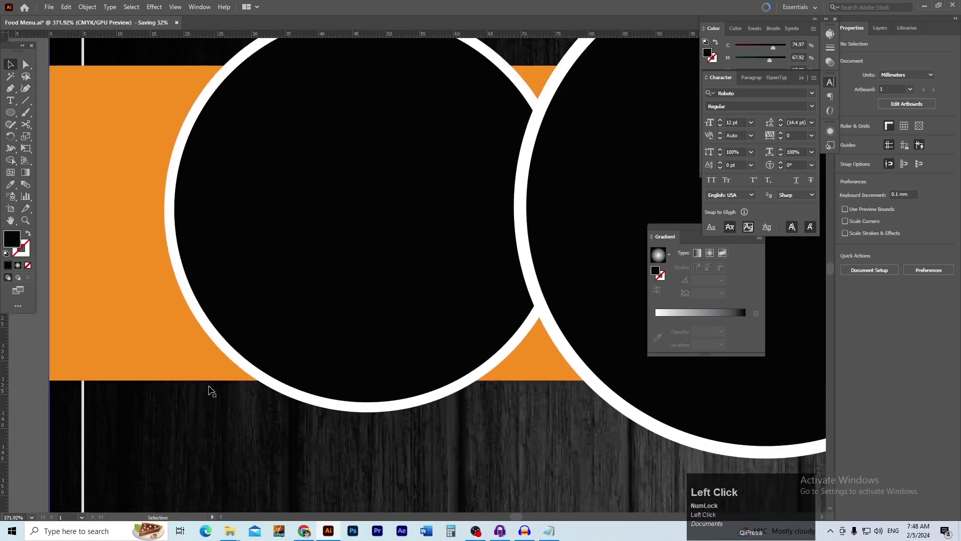
{"action": "left_click_drag", "start_coordinate": [229, 355], "coordinate": [213, 376]}
{"action": "key", "text": "ctrl+z"}
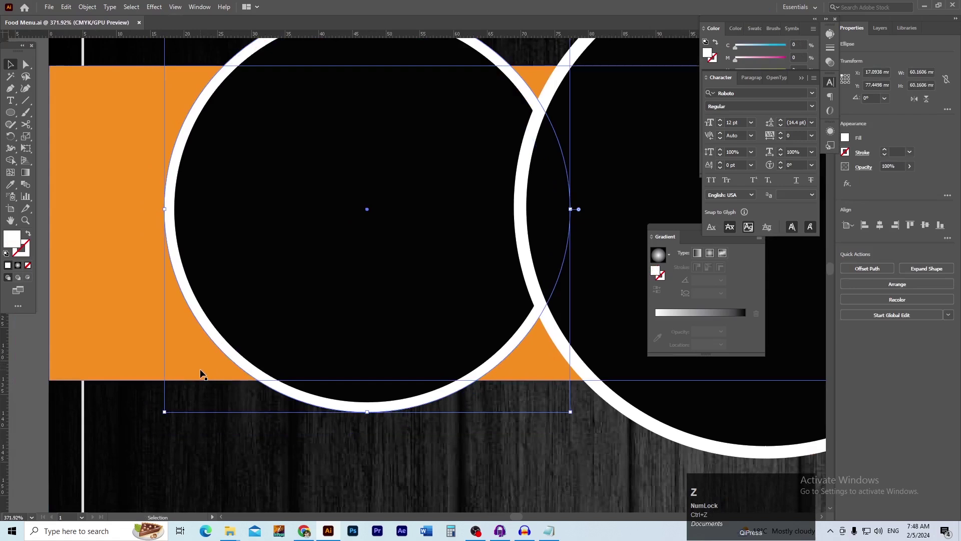
{"action": "key", "text": "i"}
{"action": "left_click", "coordinate": [138, 318]}
{"action": "key", "text": "v"}
- Apply a Drop Shadow to the left frame's orange outer circle with 50% opacity, 0 mm X offset and 1 mm Y offset
{"action": "left_click", "coordinate": [88, 7]}
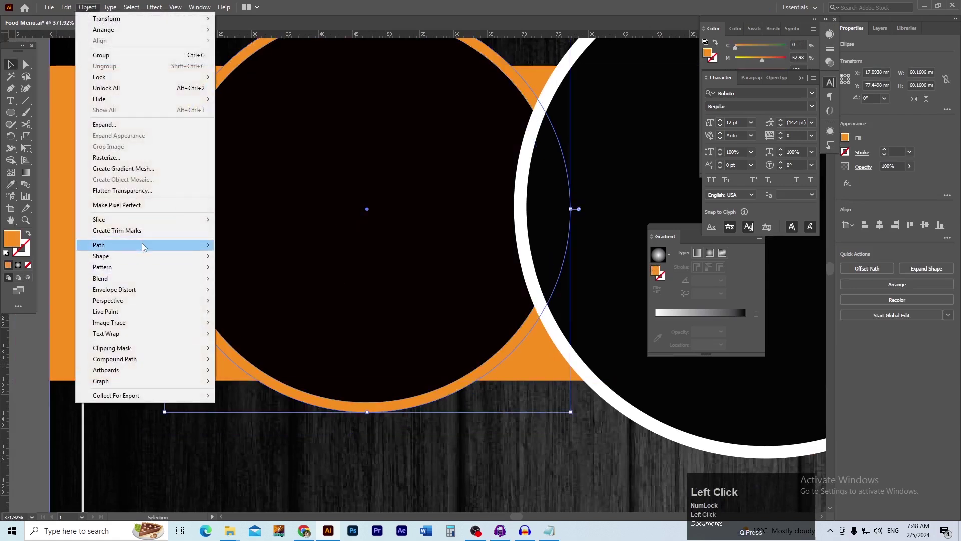
{"action": "left_click", "coordinate": [280, 120]}
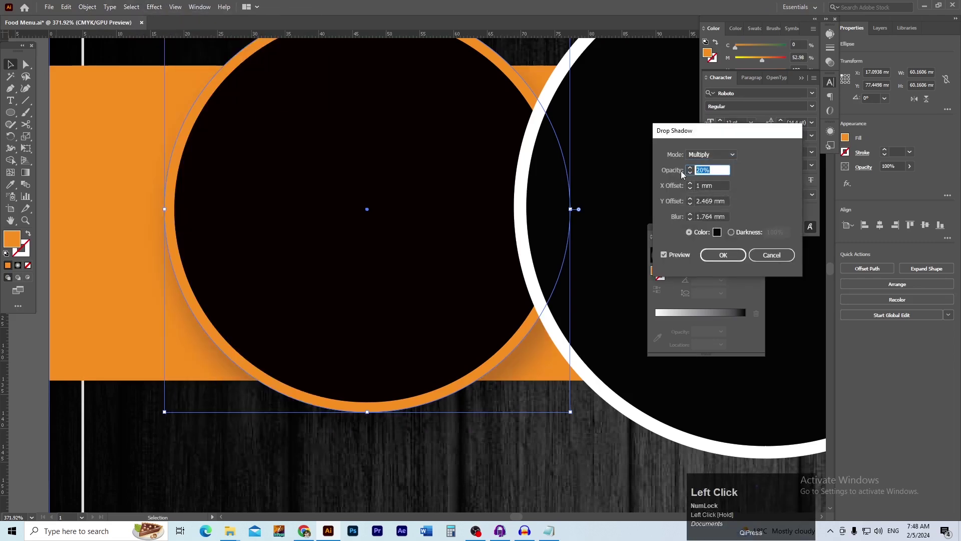
{"action": "type", "text": "50"}
{"action": "key", "text": "Tab"}
{"action": "left_click", "coordinate": [724, 198]}
{"action": "key", "text": "Up"}
{"action": "key", "text": "Down"}
{"action": "key", "text": "Down"}
{"action": "key", "text": "Down"}
{"action": "key", "text": "Up"}
{"action": "left_click", "coordinate": [721, 183]}
{"action": "key", "text": "Down"}
{"action": "left_click", "coordinate": [722, 254]}
- Give the right frame's outer circle the sampled orange fill and a Drop Shadow at 50% opacity, 0 mm X and 1 mm Y offset
{"action": "left_click_drag", "start_coordinate": [421, 300], "coordinate": [451, 280]}
{"action": "left_click", "coordinate": [258, 294]}
{"action": "left_click_drag", "start_coordinate": [471, 282], "coordinate": [484, 294]}
{"action": "scroll", "coordinate": [484, 294], "scroll_direction": "down", "scroll_amount": 3}
{"action": "left_click", "coordinate": [153, 7]}
{"action": "mouse_move", "coordinate": [190, 121]}
{"action": "left_click", "coordinate": [280, 121]}
{"action": "left_click", "coordinate": [722, 185]}
{"action": "key", "text": "Up"}
{"action": "key", "text": "Up"}
{"action": "key", "text": "Down"}
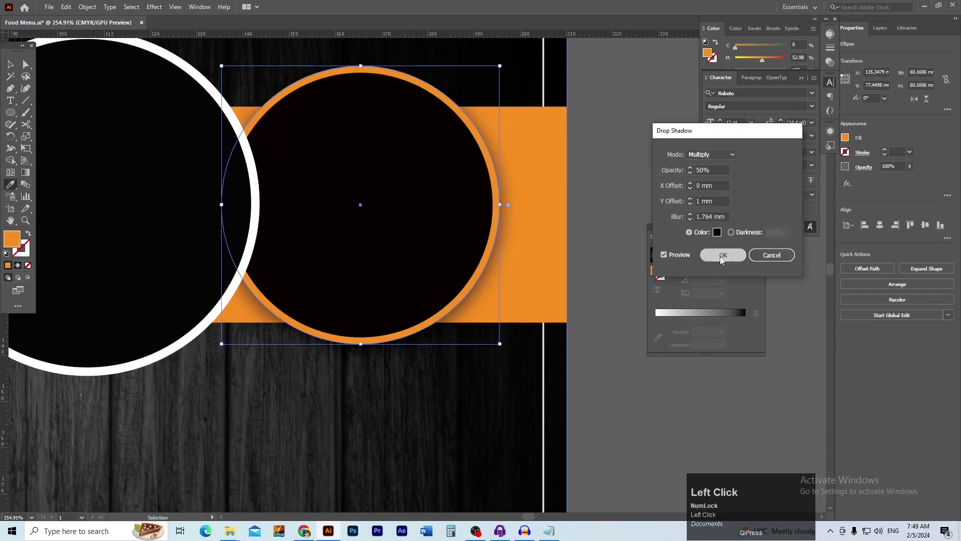
{"action": "left_click", "coordinate": [721, 255]}
- Fill the middle frame's outer circle with the sampled orange and add a Drop Shadow at 50% opacity, 0 mm X and 1 mm Y offset
{"action": "left_click", "coordinate": [350, 277], "text": "ctrl+alt"}
{"action": "left_click_drag", "start_coordinate": [350, 277], "coordinate": [459, 296]}
{"action": "key", "text": "v"}
{"action": "left_click", "coordinate": [453, 342]}
{"action": "left_click_drag", "start_coordinate": [460, 354], "coordinate": [508, 355]}
{"action": "key", "text": "i"}
{"action": "left_click", "coordinate": [265, 335]}
{"action": "left_click_drag", "start_coordinate": [400, 235], "coordinate": [550, 258]}
{"action": "key", "text": "v"}
{"action": "left_click", "coordinate": [154, 7]}
{"action": "left_click", "coordinate": [285, 120]}
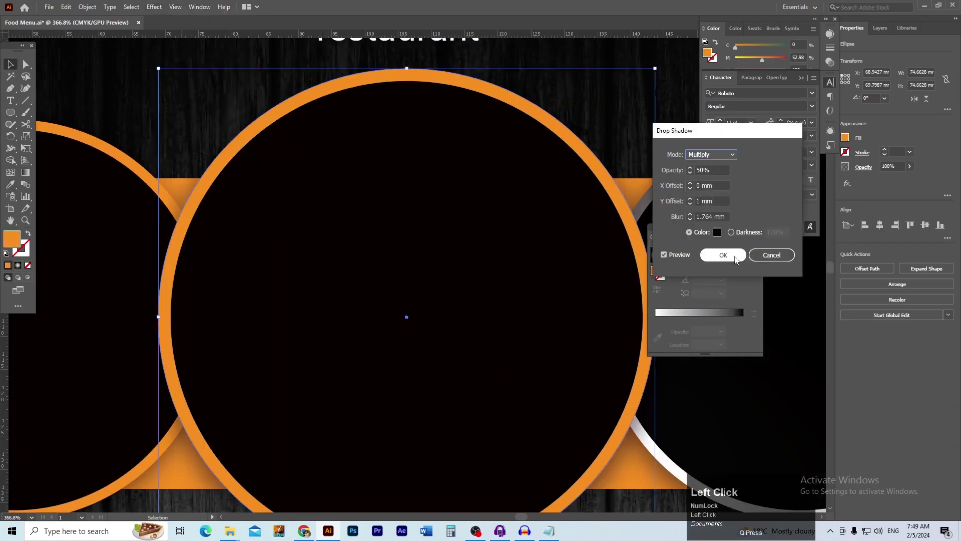
{"action": "left_click", "coordinate": [724, 255]}
- Refill the right frame's outer circle with the orange sampled from the band, deselect it, and save the document
{"action": "scroll", "coordinate": [435, 273], "scroll_direction": "down", "scroll_amount": 5}
{"action": "left_click", "coordinate": [461, 322]}
{"action": "left_click", "coordinate": [463, 296]}
{"action": "scroll", "coordinate": [463, 295], "scroll_direction": "up", "scroll_amount": 5}
{"action": "left_click_drag", "start_coordinate": [581, 327], "coordinate": [633, 358]}
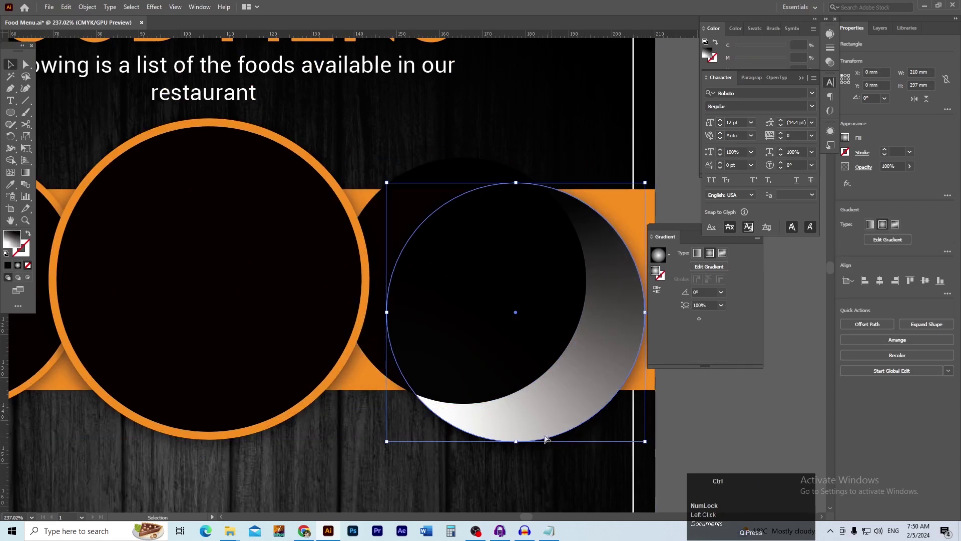
{"action": "key", "text": "ctrl+z"}
{"action": "left_click", "coordinate": [721, 28]}
{"action": "left_click", "coordinate": [719, 97]}
{"action": "key", "text": "ctrl+minus"}
{"action": "key", "text": "i"}
{"action": "left_click", "coordinate": [671, 346]}
{"action": "key", "text": "v"}
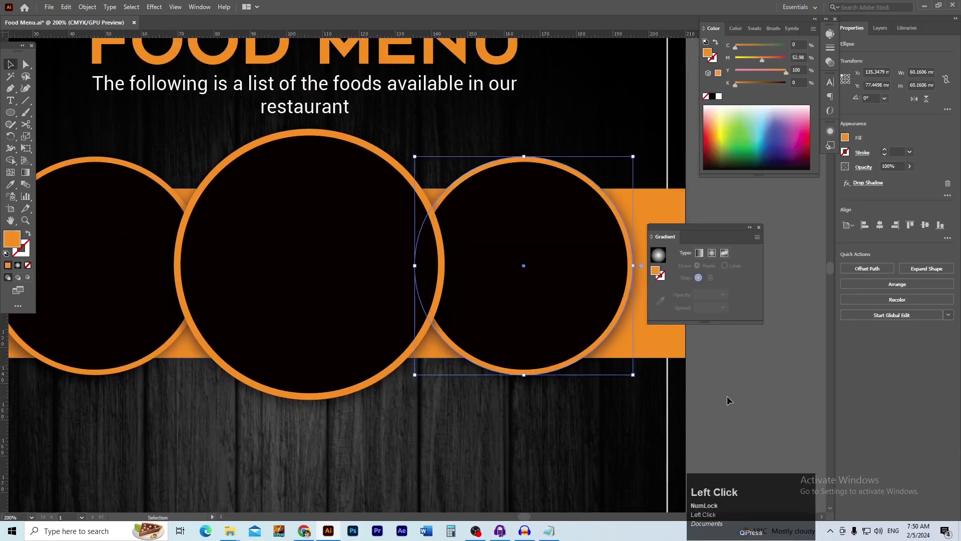
{"action": "left_click", "coordinate": [425, 375]}
{"action": "key", "text": "space"}
{"action": "left_click_drag", "start_coordinate": [346, 369], "coordinate": [399, 371]}
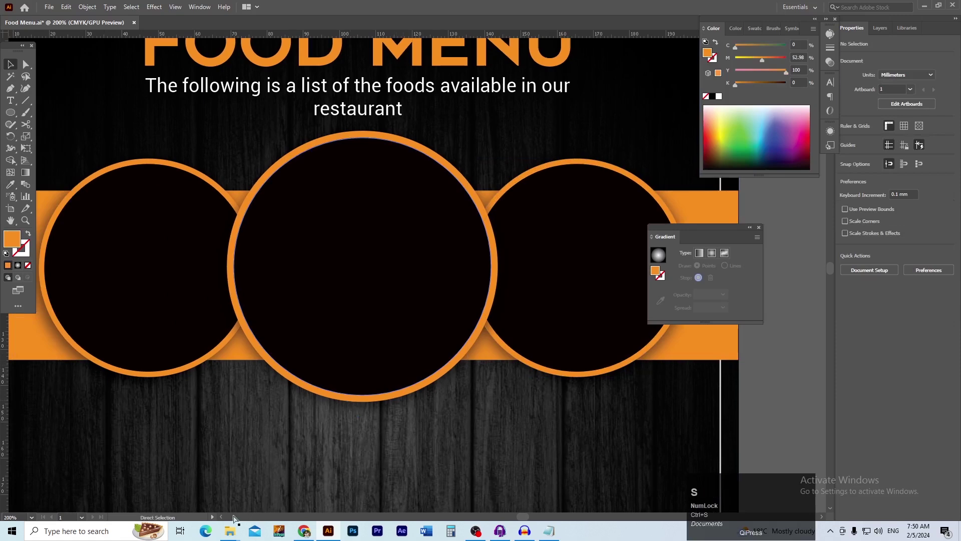
- Place the burger photo from the MISC folder in File Explorer onto the menu and scale it to about 98 × 73 mm
{"action": "left_click", "coordinate": [230, 531]}
{"action": "left_click", "coordinate": [281, 480]}
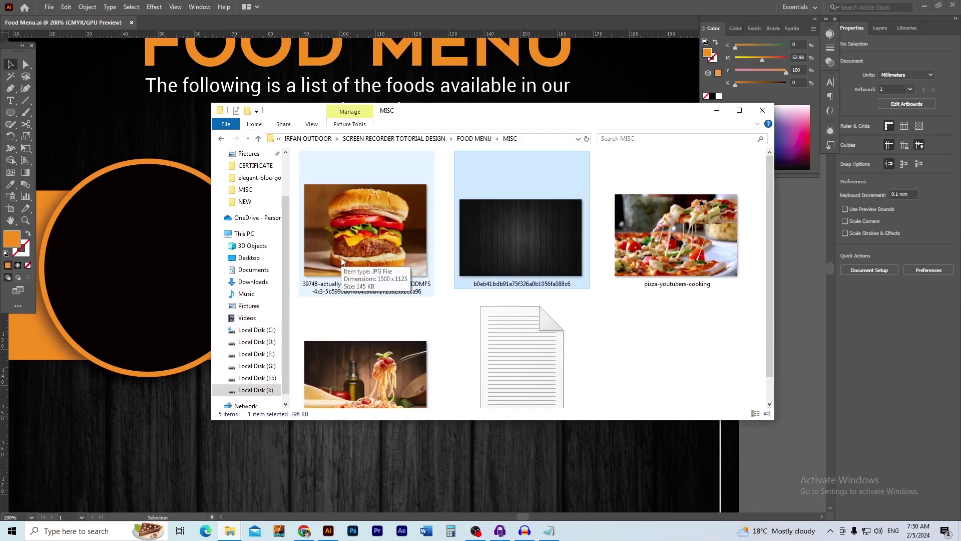
{"action": "left_click_drag", "start_coordinate": [372, 231], "coordinate": [195, 301]}
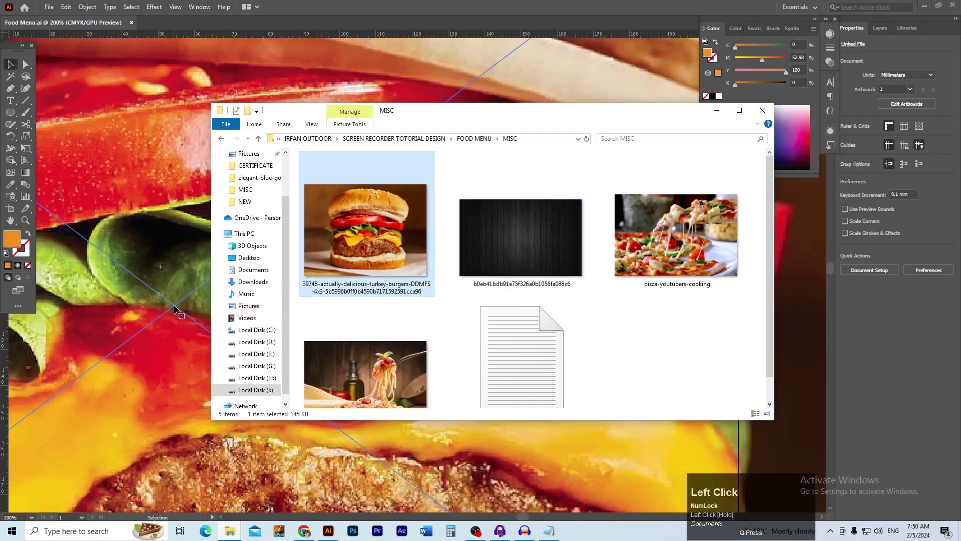
{"action": "left_click", "coordinate": [348, 309], "text": "ctrl+alt"}
{"action": "left_click", "coordinate": [347, 309], "text": "ctrl+alt"}
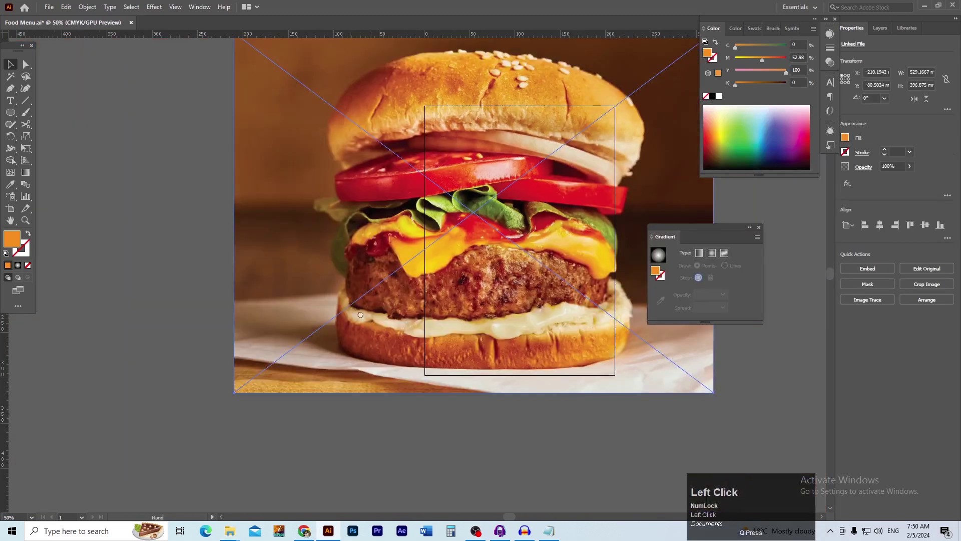
{"action": "left_click_drag", "start_coordinate": [595, 436], "coordinate": [399, 290]}
{"action": "left_click", "coordinate": [375, 296], "text": "ctrl"}
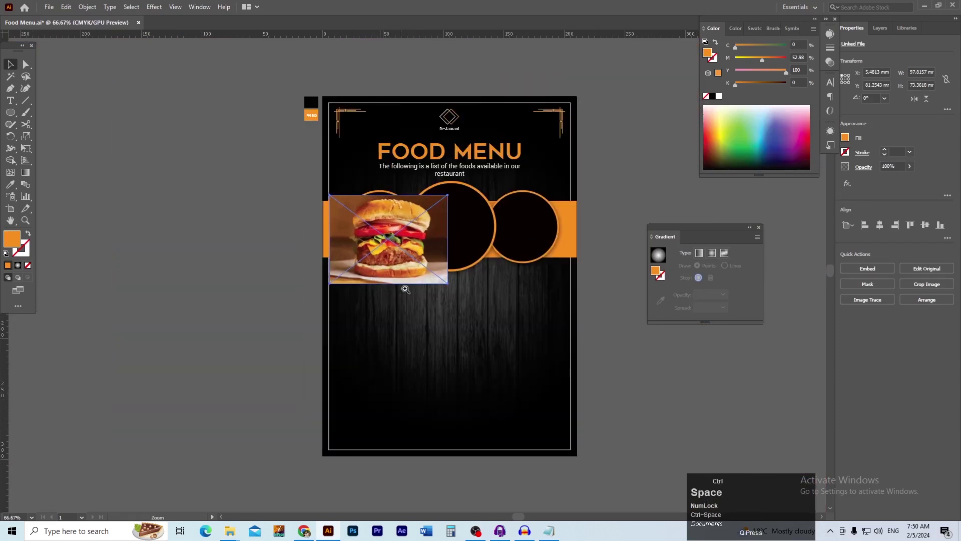
{"action": "left_click", "coordinate": [375, 296], "text": "ctrl"}
{"action": "left_click", "coordinate": [376, 311], "text": "ctrl"}
- Position the burger photo over the middle frame and enlarge it to about 109 × 82 mm
{"action": "left_click", "coordinate": [138, 305]}
{"action": "mouse_move", "coordinate": [347, 291]}
{"action": "left_mouse_down"}
{"action": "mouse_move", "coordinate": [269, 344]}
{"action": "mouse_move", "coordinate": [362, 293]}
{"action": "left_mouse_up"}
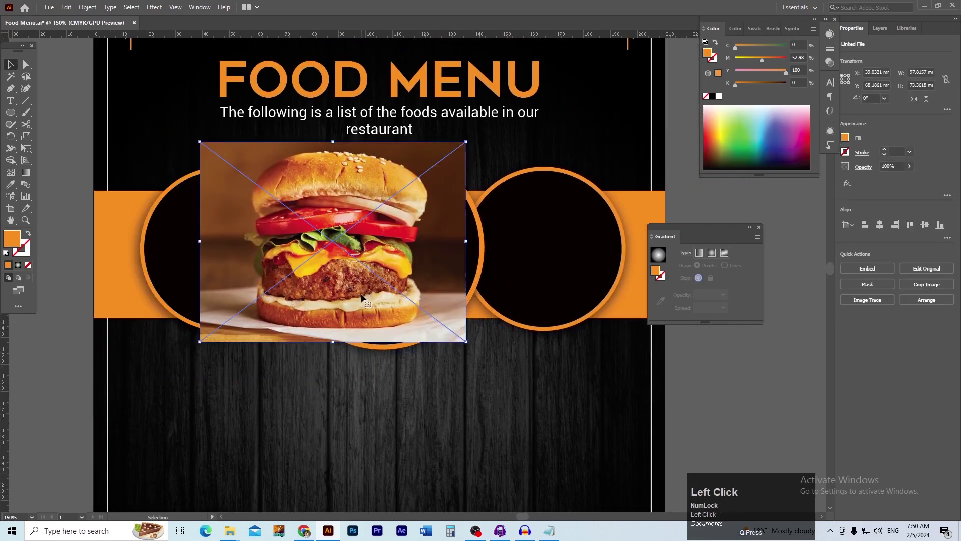
{"action": "left_click_drag", "start_coordinate": [466, 341], "coordinate": [497, 375]}
{"action": "left_click_drag", "start_coordinate": [433, 357], "coordinate": [455, 357]}
- Send the burger photo behind the middle frame's black circle and clip it to that circle with a clipping mask
{"action": "left_click", "coordinate": [401, 295], "text": "ctrl"}
{"action": "left_click", "coordinate": [401, 296], "text": "ctrl"}
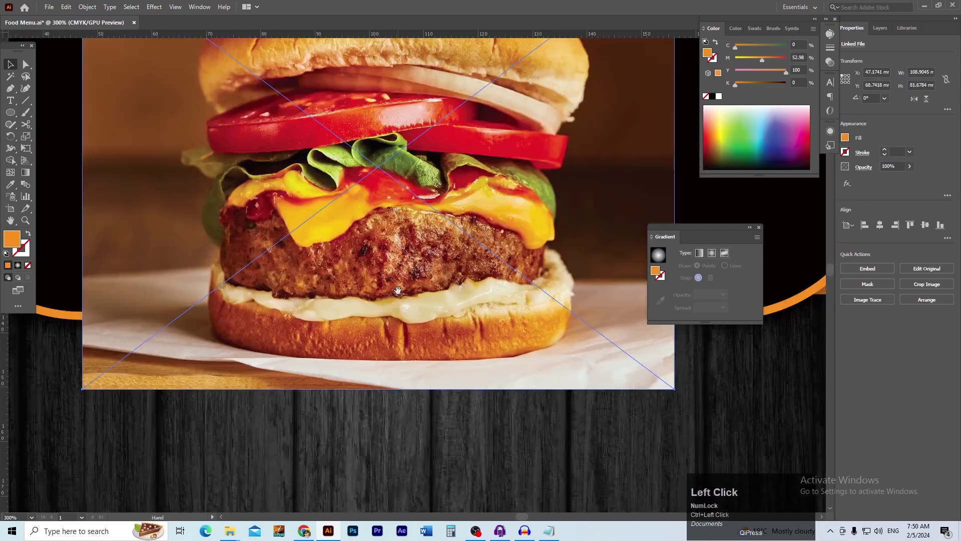
{"action": "left_click_drag", "start_coordinate": [400, 298], "coordinate": [400, 332]}
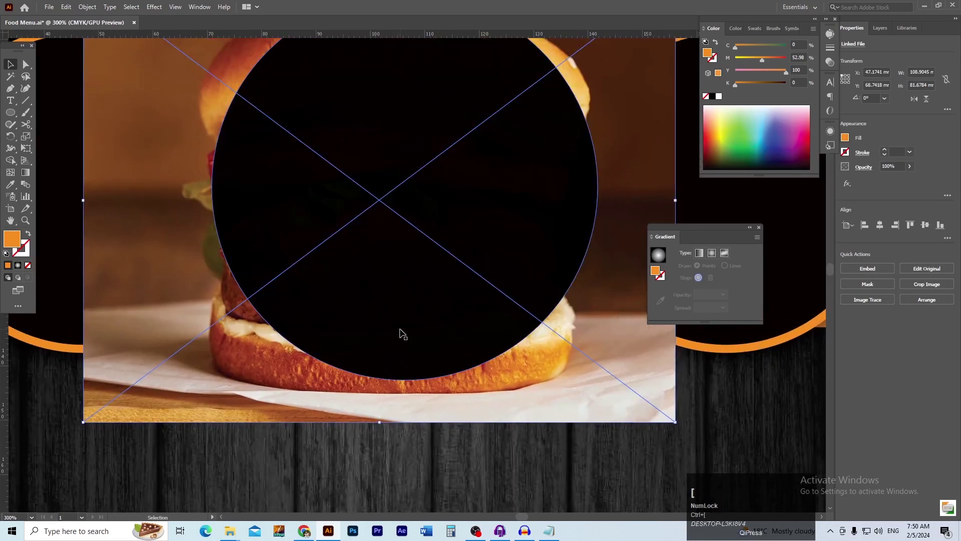
{"action": "left_click", "coordinate": [401, 329], "text": "ctrl+alt"}
{"action": "left_click_drag", "start_coordinate": [362, 336], "coordinate": [352, 345]}
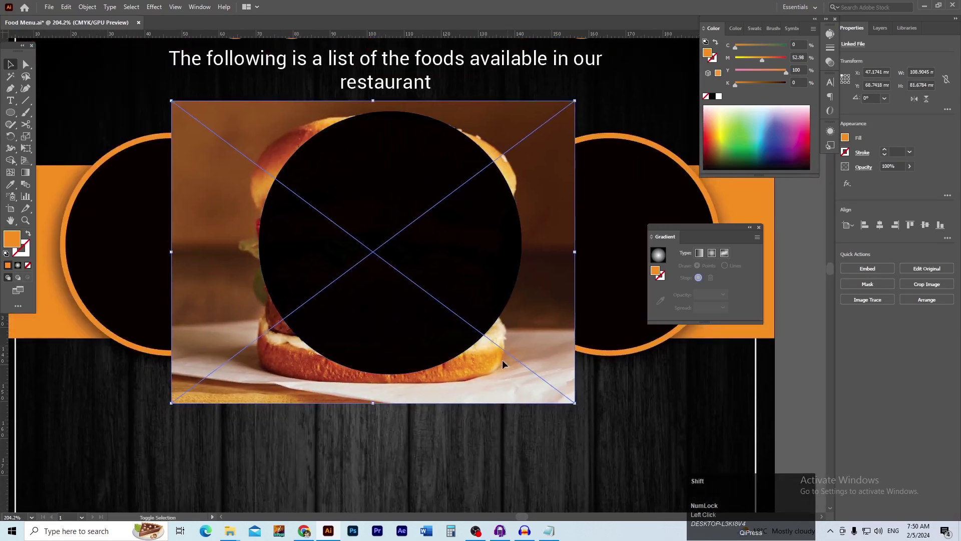
{"action": "left_click", "coordinate": [475, 309], "text": "shift"}
{"action": "right_click", "coordinate": [476, 307]}
{"action": "left_click", "coordinate": [527, 406]}
- Shrink and reposition the burger photo inside its clip group so the burger fits within the middle circle
{"action": "left_click_drag", "start_coordinate": [420, 281], "coordinate": [423, 314]}
{"action": "double_click", "coordinate": [422, 315]}
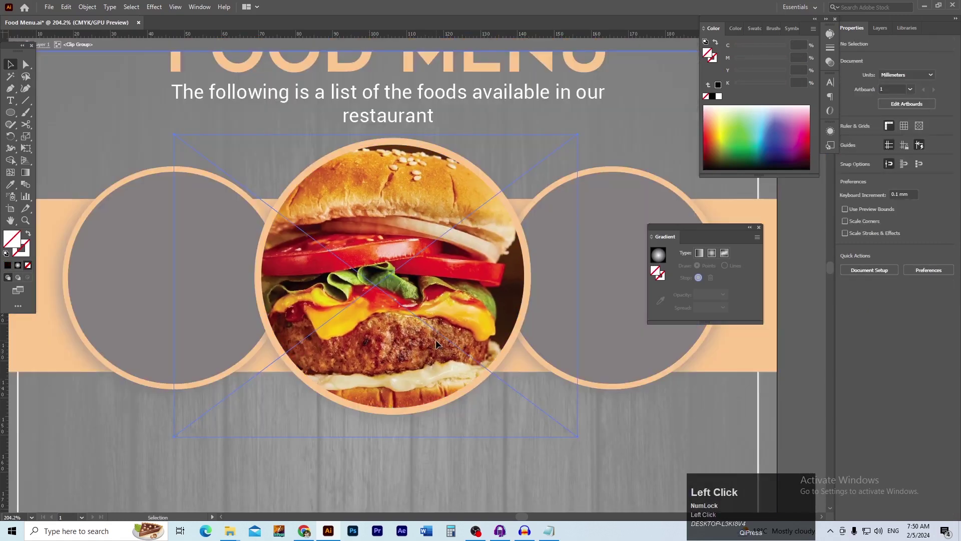
{"action": "left_click", "coordinate": [548, 418]}
{"action": "left_click_drag", "start_coordinate": [578, 435], "coordinate": [548, 415]}
{"action": "mouse_move", "coordinate": [405, 354]}
{"action": "left_mouse_down"}
{"action": "mouse_move", "coordinate": [437, 349]}
{"action": "mouse_move", "coordinate": [420, 339]}
{"action": "mouse_move", "coordinate": [407, 349]}
{"action": "left_mouse_up"}
- Place the pizza-youtubers-cooking photo over the right frame and scale it to about 142 × 95 mm
{"action": "key", "text": "ctrl+minus"}
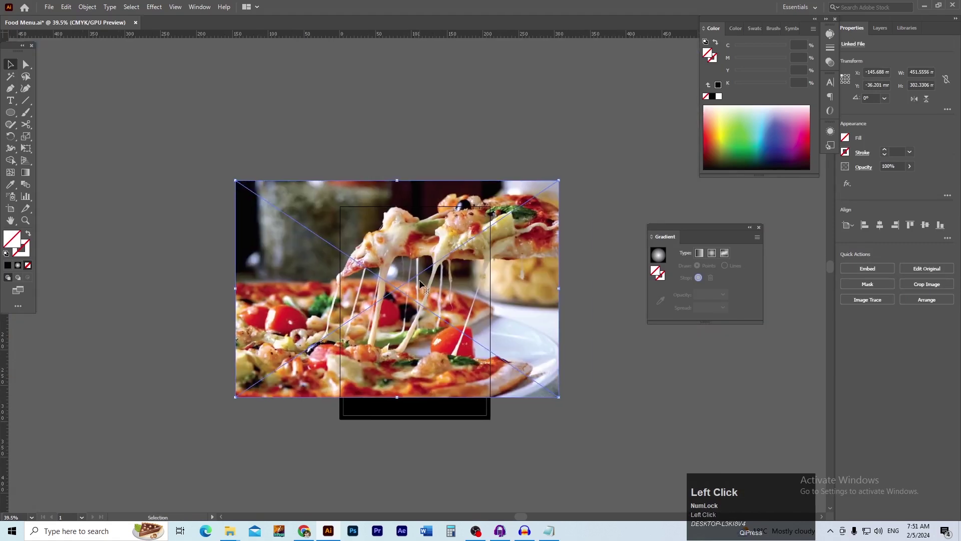
{"action": "left_click_drag", "start_coordinate": [559, 397], "coordinate": [464, 320]}
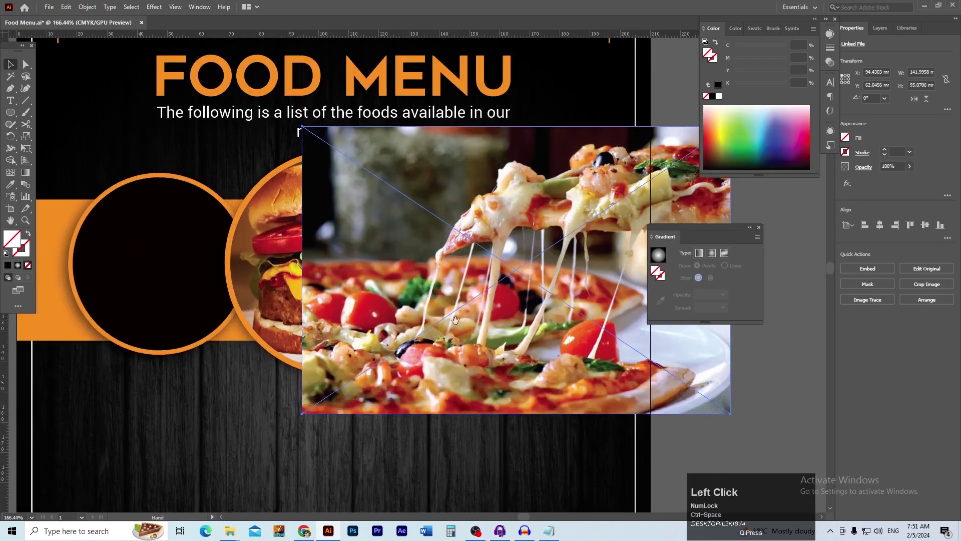
{"action": "left_click_drag", "start_coordinate": [526, 339], "coordinate": [418, 353]}
- Send the pizza photo behind the right frame's black circle and scale it down to sit closely around that circle
{"action": "key", "text": "ctrl+bracketleft"}
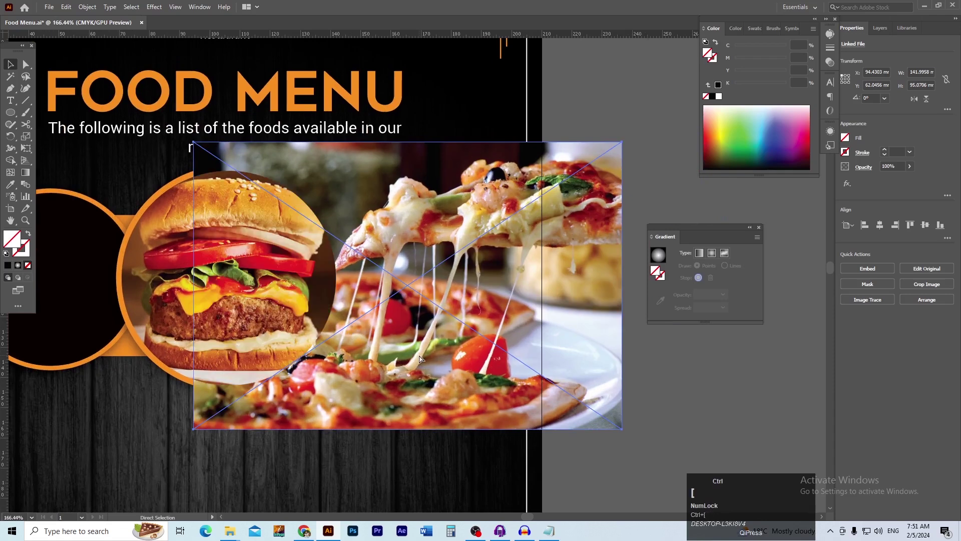
{"action": "key", "text": "ctrl+bracketleft"}
{"action": "left_click", "coordinate": [659, 443]}
{"action": "left_click", "coordinate": [574, 402]}
{"action": "left_click_drag", "start_coordinate": [623, 430], "coordinate": [560, 387]}
{"action": "left_click_drag", "start_coordinate": [494, 369], "coordinate": [504, 364]}
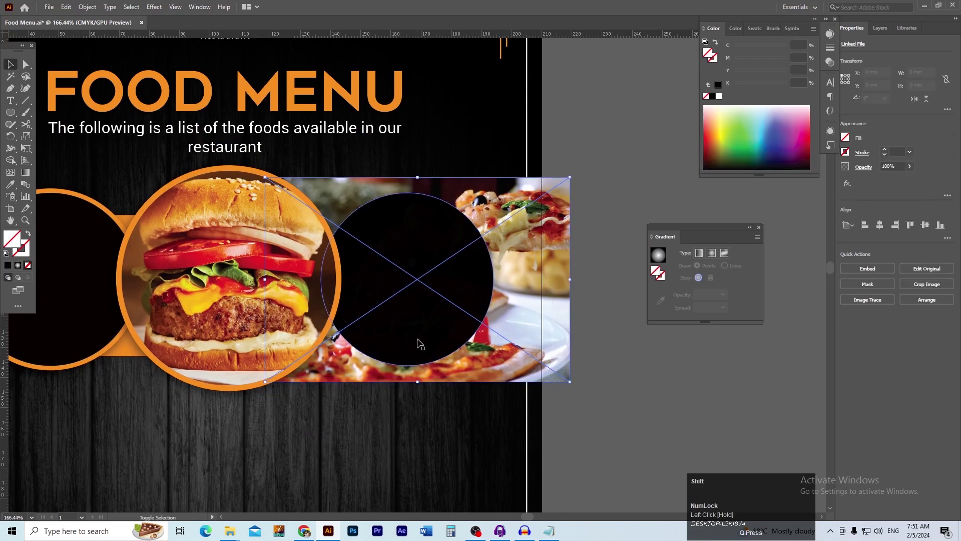
- Clip the pizza photo to the right frame's inner circle with a clipping mask and deselect it
{"action": "right_click", "coordinate": [420, 341]}
{"action": "left_click", "coordinate": [468, 440]}
{"action": "left_click", "coordinate": [589, 440]}
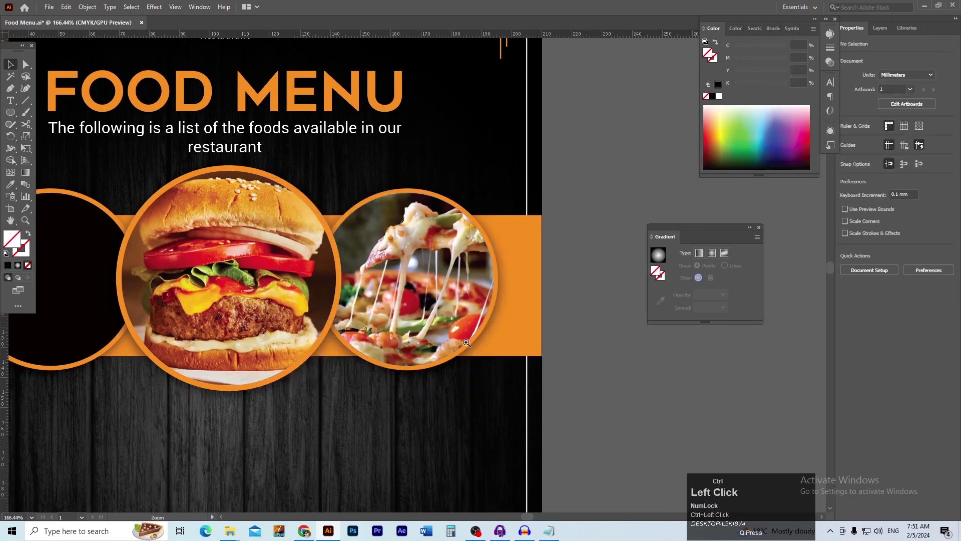
- Switch to the MISC folder in File Explorer to fetch the pasta photo for the left frame
{"action": "left_click_drag", "start_coordinate": [442, 330], "coordinate": [470, 330]}
{"action": "key", "text": "ctrl+1"}
{"action": "left_click_drag", "start_coordinate": [354, 350], "coordinate": [467, 351]}
{"action": "left_click_drag", "start_coordinate": [373, 312], "coordinate": [394, 358]}
{"action": "key", "text": "alt+Tab"}
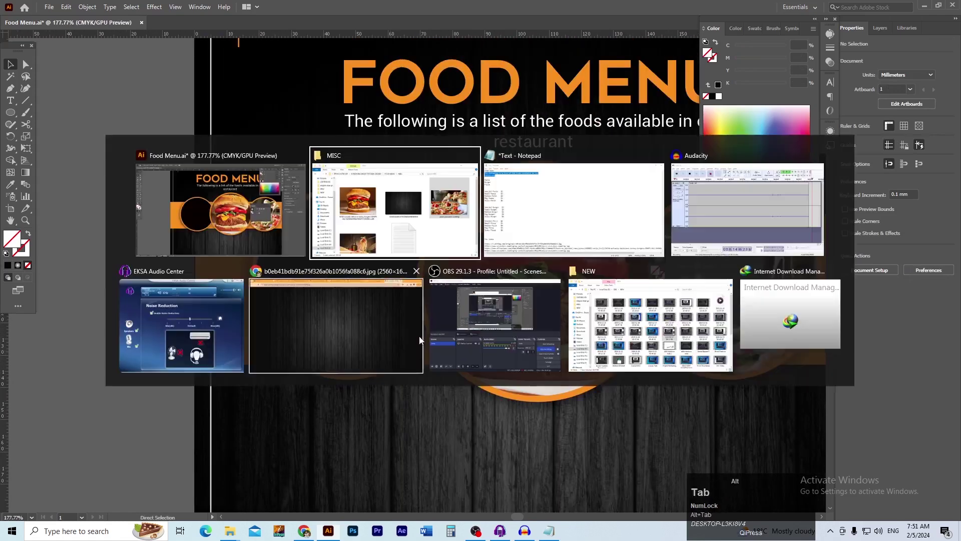
- Draw an orange rectangle about 37 × 9 mm below the pasta photo and round its corners to about 1.6 mm
{"action": "scroll", "coordinate": [366, 345], "scroll_direction": "down", "scroll_amount": 1}
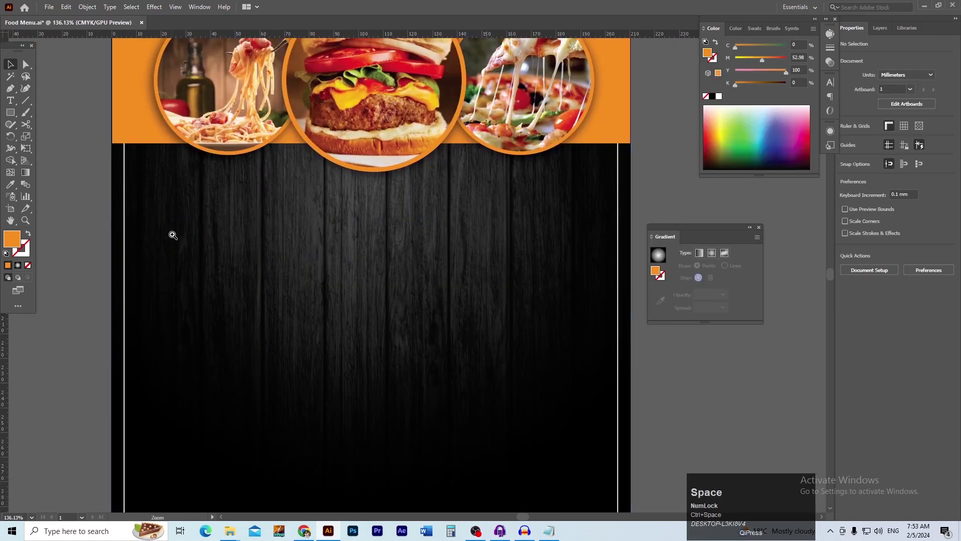
{"action": "left_click_drag", "start_coordinate": [171, 236], "coordinate": [272, 262]}
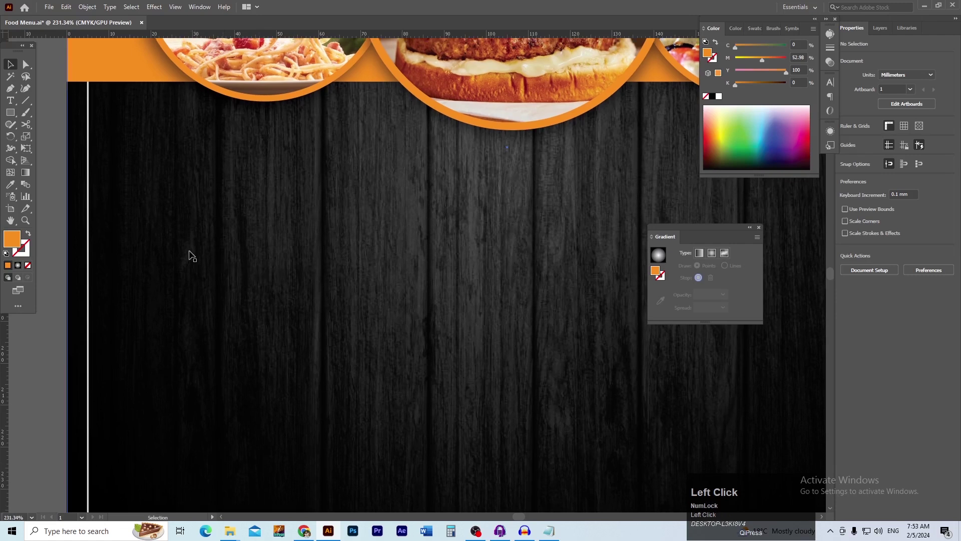
{"action": "key", "text": "m"}
{"action": "mouse_move", "coordinate": [151, 242]}
{"action": "left_mouse_down"}
{"action": "mouse_move", "coordinate": [279, 253]}
{"action": "mouse_move", "coordinate": [270, 266]}
{"action": "left_mouse_up"}
{"action": "key", "text": "v"}
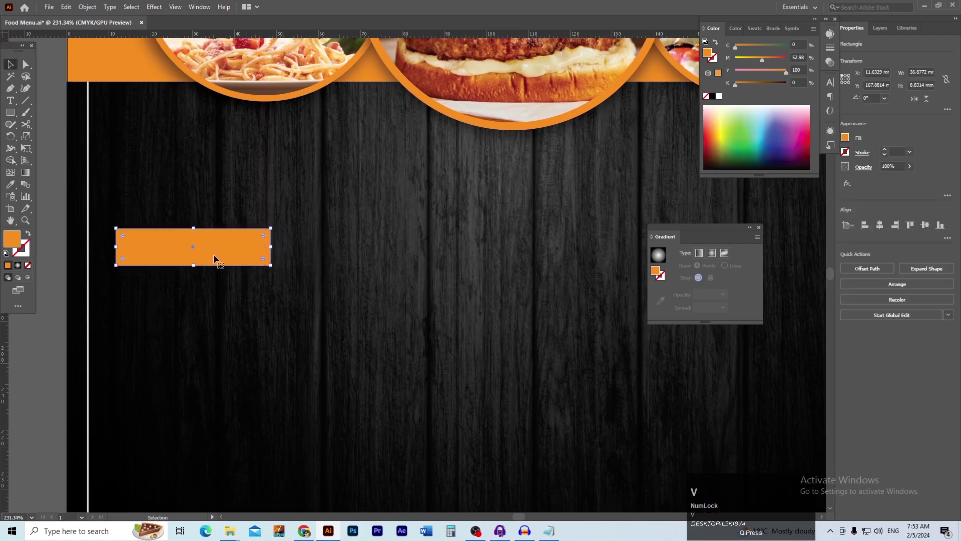
{"action": "left_click", "coordinate": [123, 245], "text": "ctrl"}
{"action": "left_click_drag", "start_coordinate": [119, 226], "coordinate": [124, 228]}
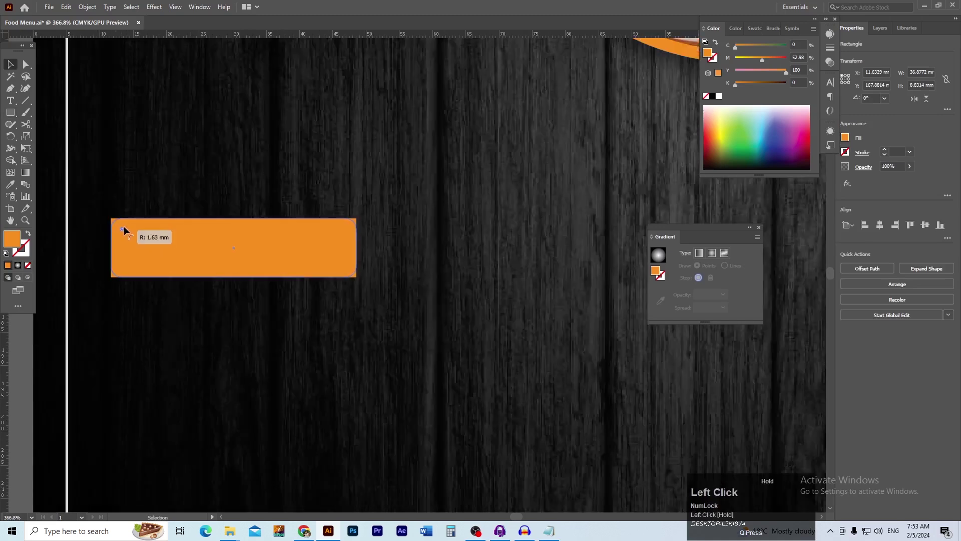
- Duplicate the rounded orange bar twice in the same row, with one copy centered on the page and one further right
{"action": "left_click_drag", "start_coordinate": [334, 266], "coordinate": [291, 268]}
{"action": "left_click_drag", "start_coordinate": [290, 270], "coordinate": [475, 257]}
{"action": "left_click", "coordinate": [353, 253]}
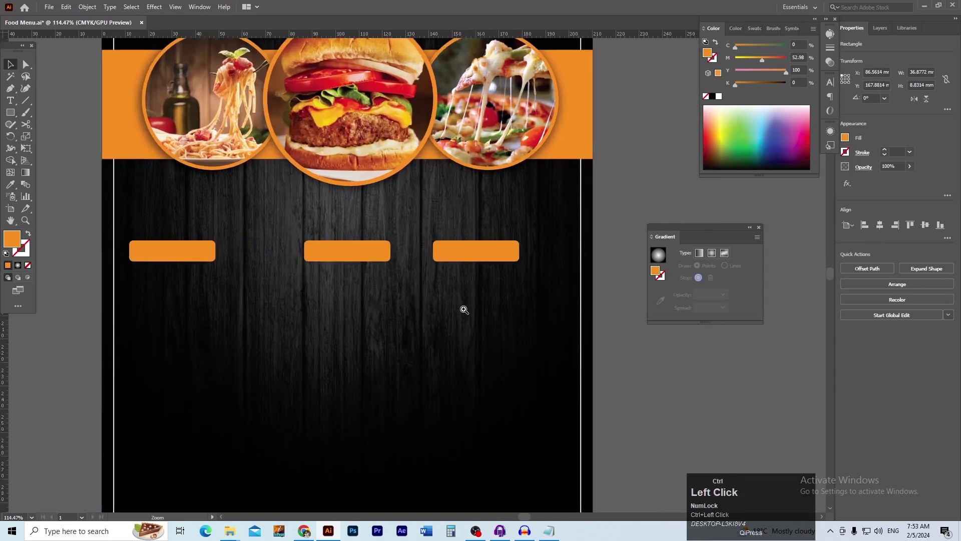
- Space the two outer orange bars evenly around the middle one, group all three and center the row on the page
{"action": "scroll", "coordinate": [453, 288], "scroll_direction": "up", "scroll_amount": 3}
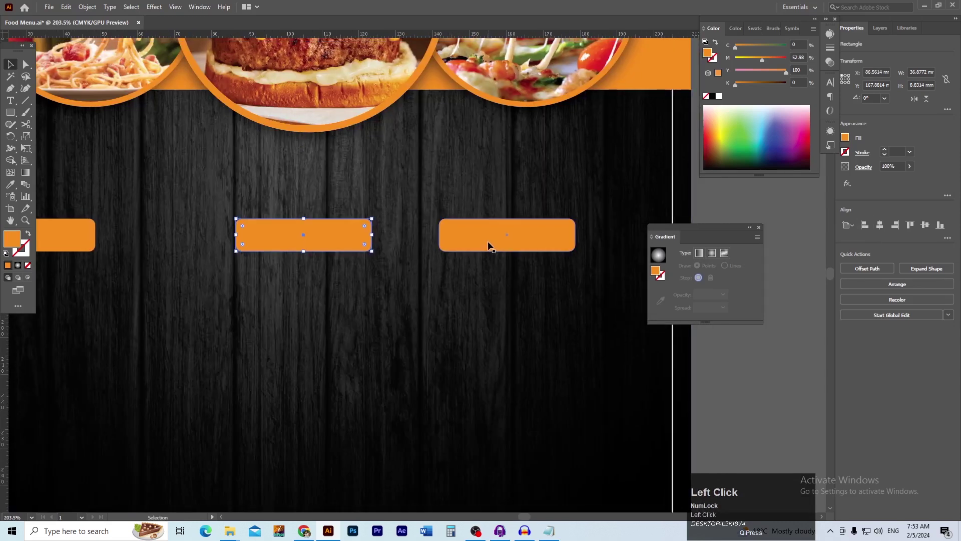
{"action": "left_click_drag", "start_coordinate": [488, 241], "coordinate": [499, 241]}
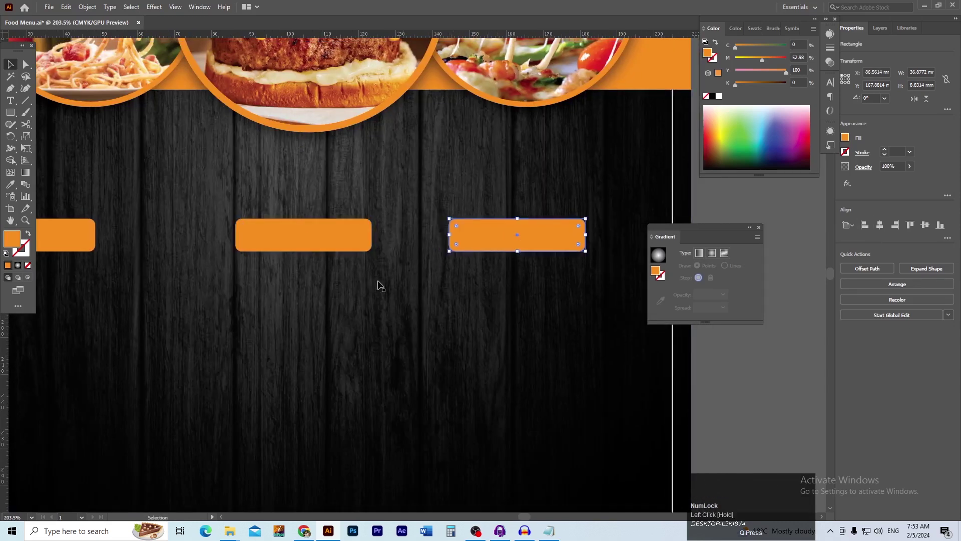
{"action": "left_click_drag", "start_coordinate": [330, 266], "coordinate": [392, 269]}
{"action": "left_click_drag", "start_coordinate": [133, 254], "coordinate": [170, 251]}
{"action": "scroll", "coordinate": [360, 286], "scroll_direction": "down", "scroll_amount": 2}
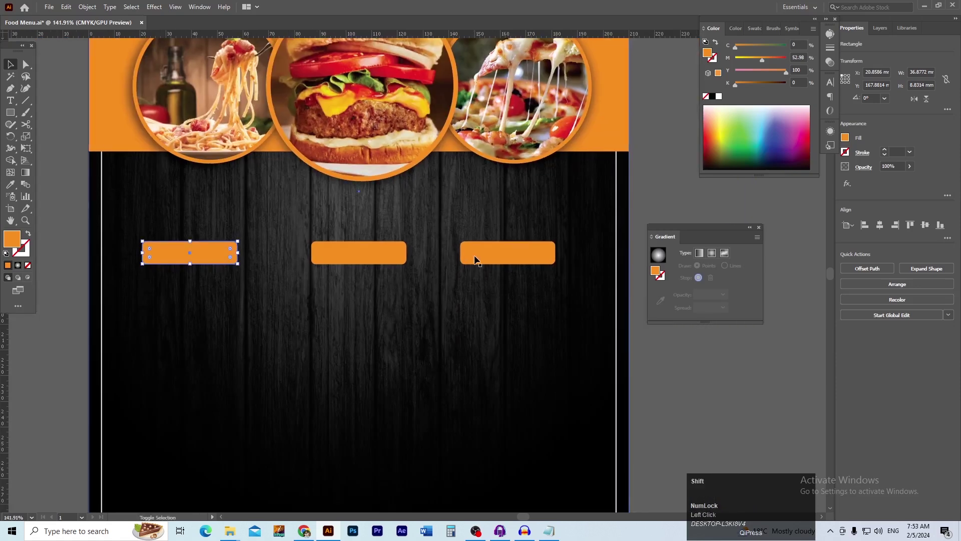
{"action": "left_click", "coordinate": [473, 261], "text": "shift"}
{"action": "key", "text": "ctrl+g"}
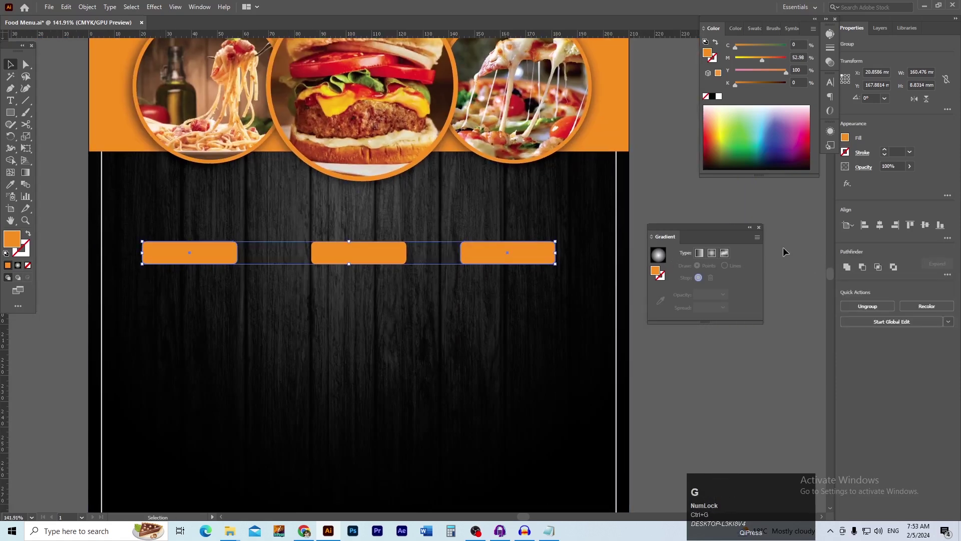
{"action": "key", "text": "ctrl"}
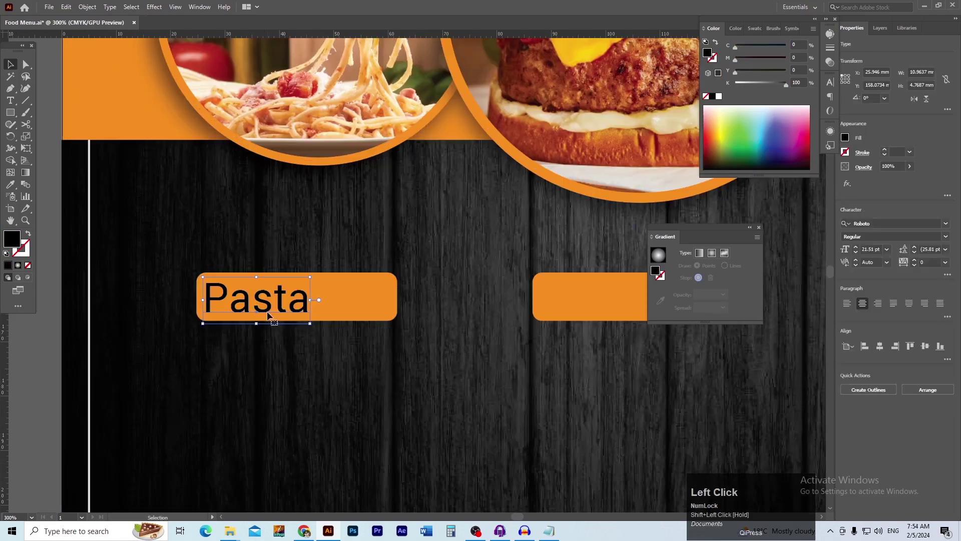
- Position the "Pasta" text on the left orange bar and center it there horizontally and vertically
{"action": "mouse_move", "coordinate": [264, 309]}
{"action": "left_mouse_down"}
{"action": "mouse_move", "coordinate": [322, 306]}
{"action": "mouse_move", "coordinate": [257, 291]}
{"action": "mouse_move", "coordinate": [240, 317]}
{"action": "mouse_move", "coordinate": [266, 314]}
{"action": "left_mouse_up"}
{"action": "left_click", "coordinate": [243, 310], "text": "shift"}
{"action": "left_click", "coordinate": [243, 311]}
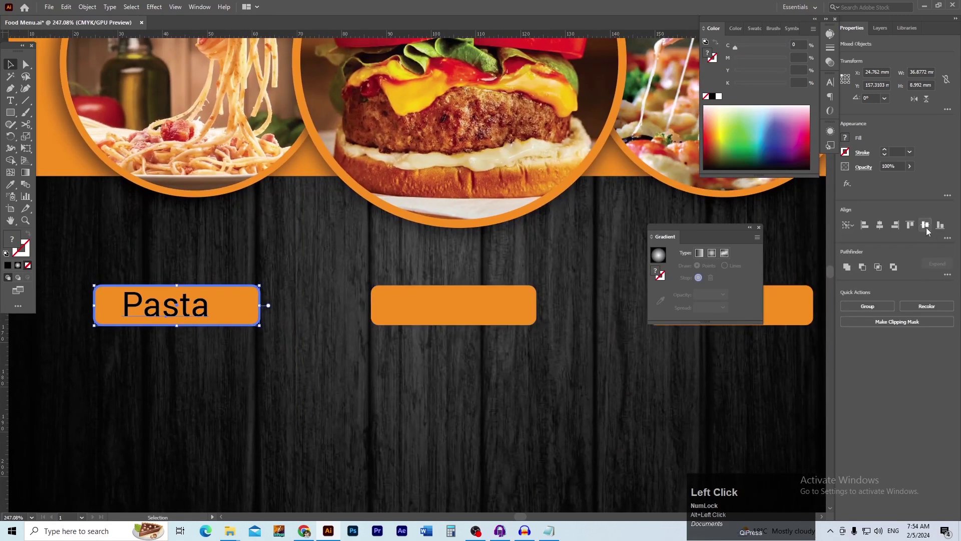
{"action": "left_click", "coordinate": [879, 226]}
{"action": "left_click", "coordinate": [296, 286]}
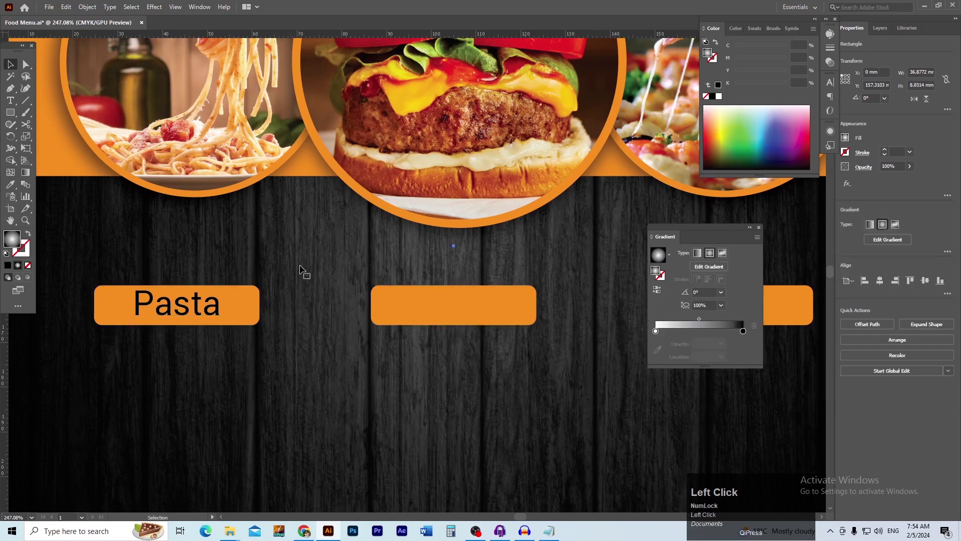
- Copy the "Pasta" label onto the middle and right orange bars, centering the middle copy on its bar
{"action": "left_click_drag", "start_coordinate": [185, 310], "coordinate": [461, 309]}
{"action": "key", "text": "ctrl+plus"}
{"action": "left_click", "coordinate": [444, 278], "text": "shift"}
{"action": "left_click", "coordinate": [443, 277], "text": "alt"}
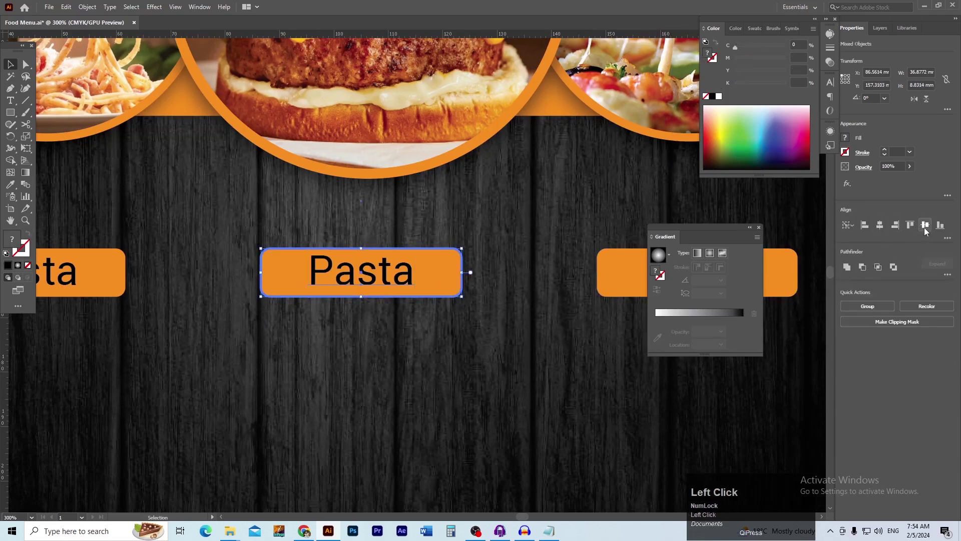
{"action": "left_click", "coordinate": [443, 343]}
{"action": "left_click_drag", "start_coordinate": [445, 343], "coordinate": [283, 352]}
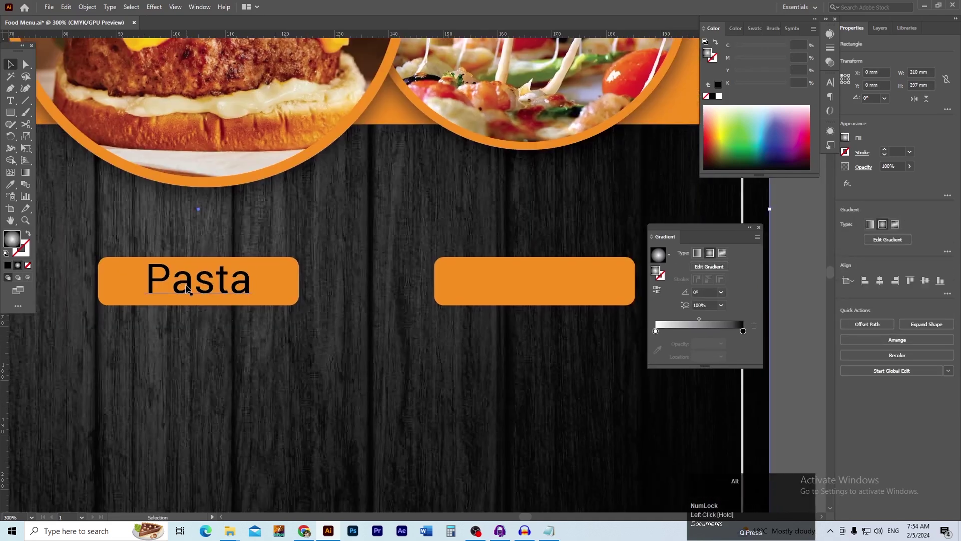
{"action": "left_click_drag", "start_coordinate": [191, 284], "coordinate": [534, 292]}
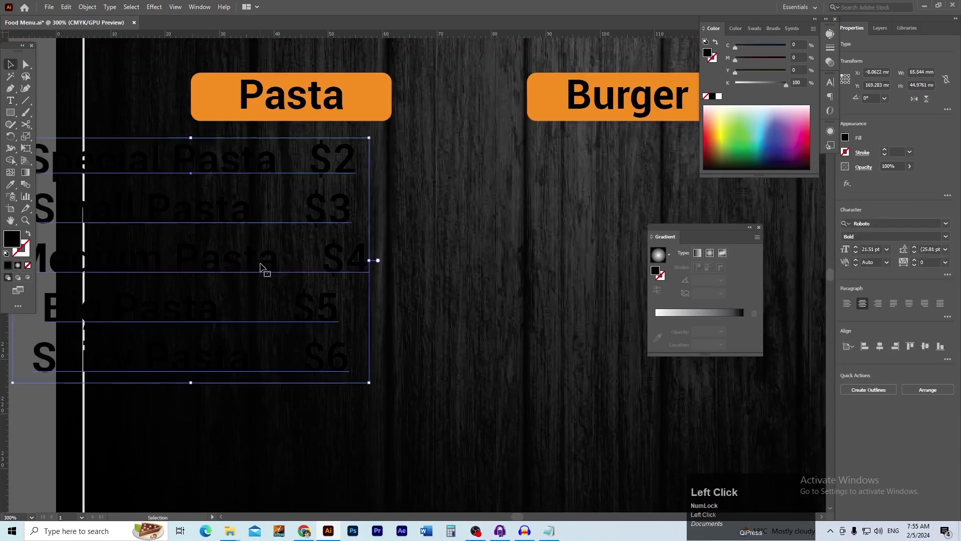
- Move the pasta price list under the Pasta bar and format it as white Roboto Regular, left-aligned, with 21 pt leading
{"action": "left_click_drag", "start_coordinate": [310, 275], "coordinate": [411, 315]}
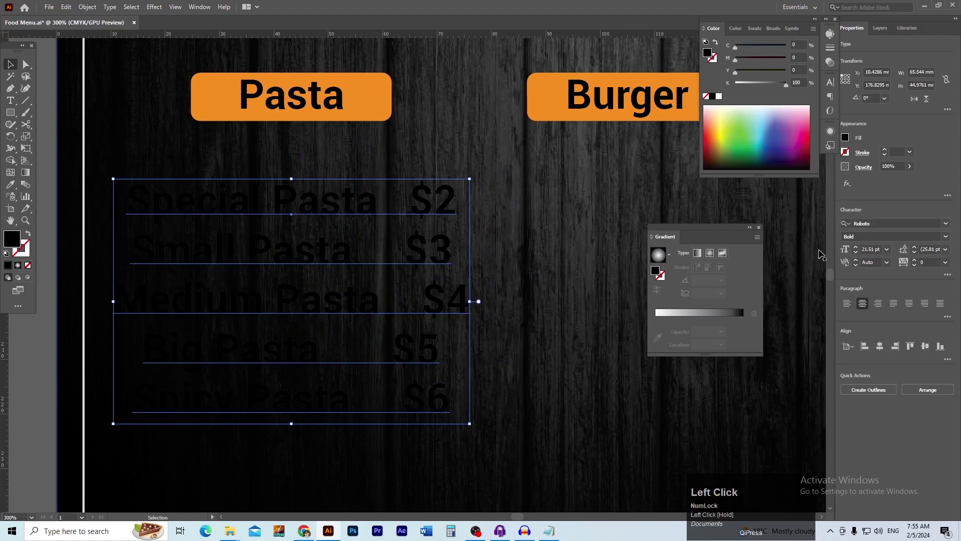
{"action": "left_click", "coordinate": [946, 237]}
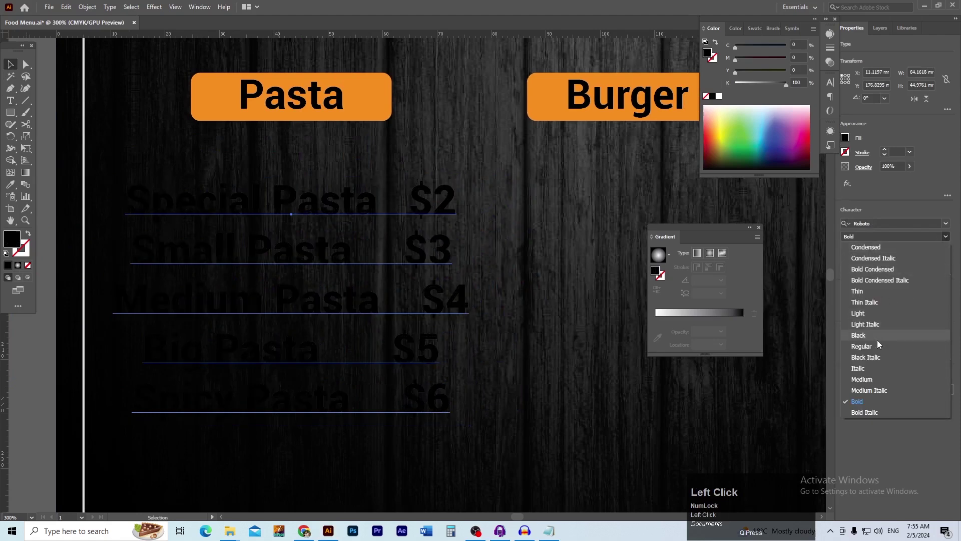
{"action": "left_click", "coordinate": [862, 346]}
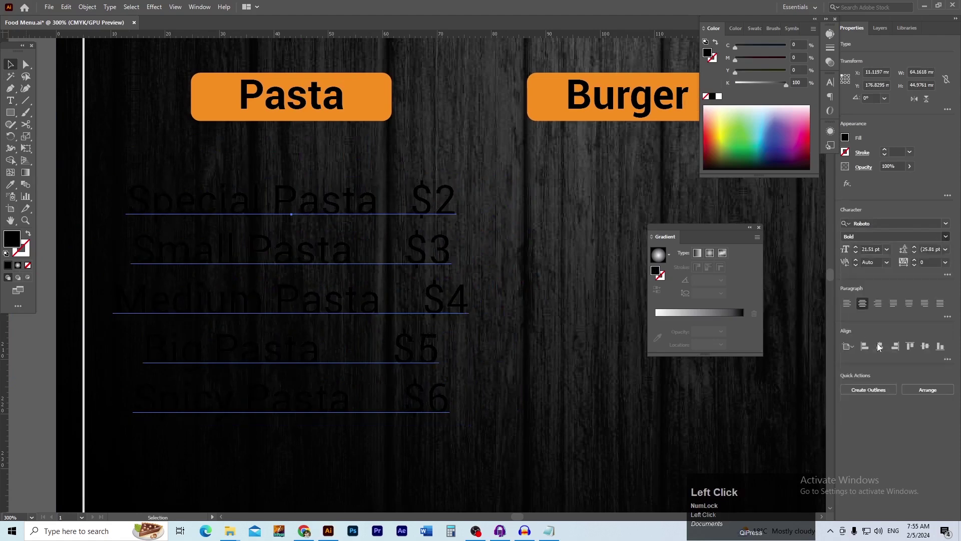
{"action": "left_click", "coordinate": [718, 97]}
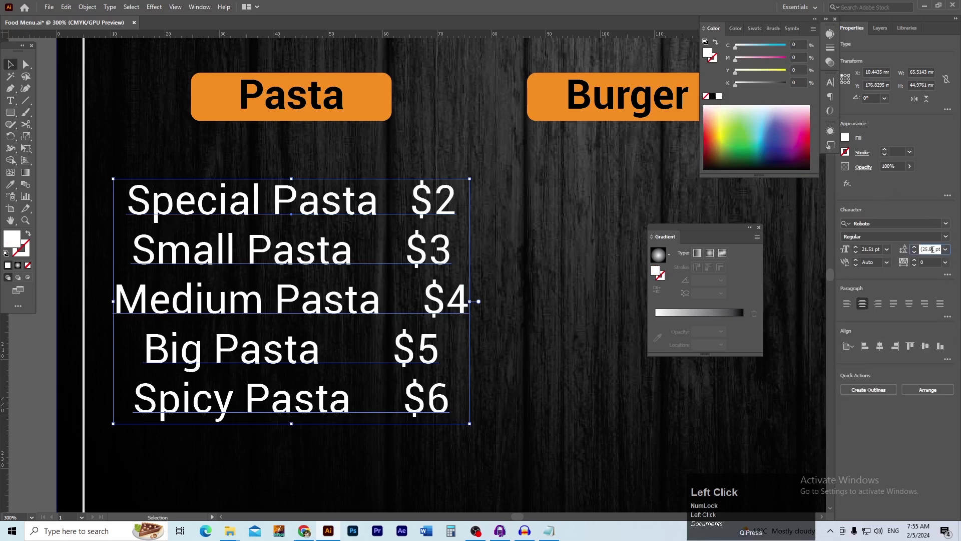
{"action": "scroll", "coordinate": [931, 249], "scroll_direction": "down", "scroll_amount": 5}
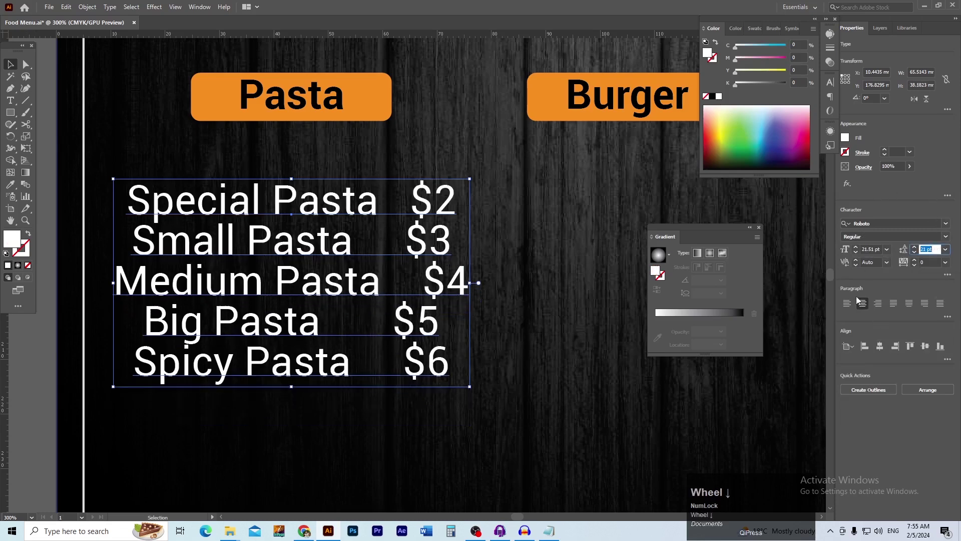
{"action": "left_click", "coordinate": [847, 302]}
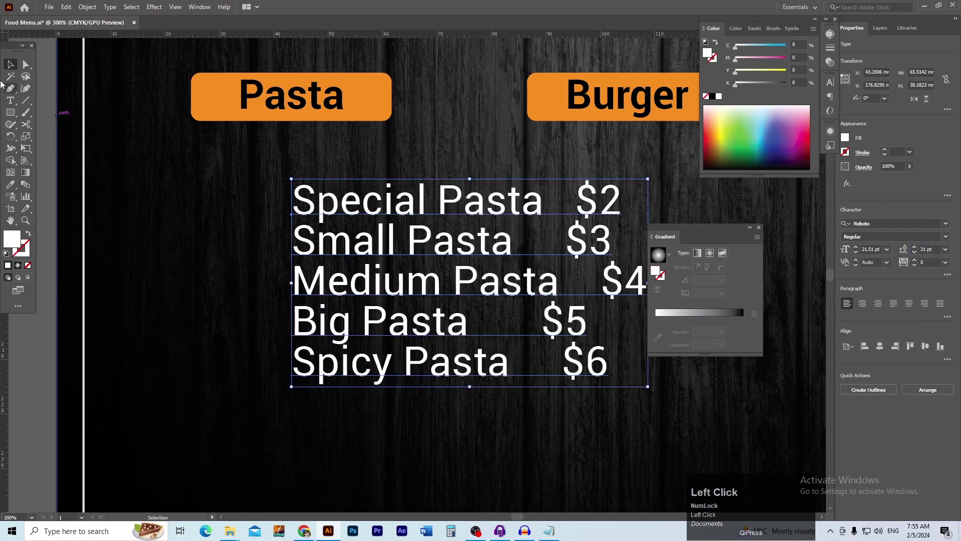
- Scale the pasta price list down to about 53 × 31 mm and place it below the Pasta bar
{"action": "key", "text": "ctrl+minus"}
{"action": "left_click_drag", "start_coordinate": [353, 228], "coordinate": [305, 225]}
{"action": "left_click_drag", "start_coordinate": [304, 341], "coordinate": [304, 313]}
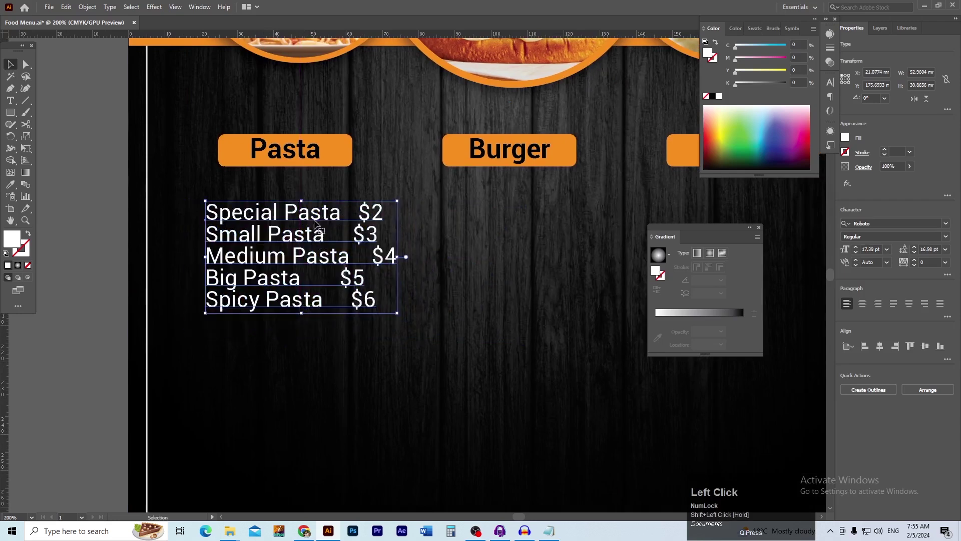
{"action": "left_click_drag", "start_coordinate": [311, 219], "coordinate": [307, 217]}
{"action": "key", "text": "ctrl+minus"}
{"action": "key", "text": "ctrl+minus"}
{"action": "left_click_drag", "start_coordinate": [390, 356], "coordinate": [318, 305]}
{"action": "left_click", "coordinate": [206, 272]}
{"action": "scroll", "coordinate": [374, 190], "scroll_direction": "up", "scroll_amount": 3}
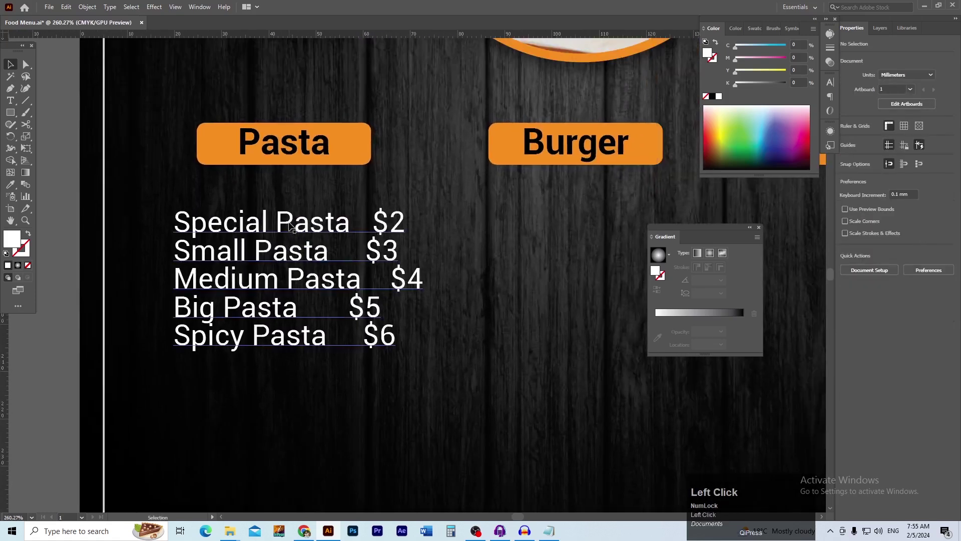
- Set the pasta price list's font size to 12 pt and line up its left edge with the Pasta bar
{"action": "left_click", "coordinate": [315, 228]}
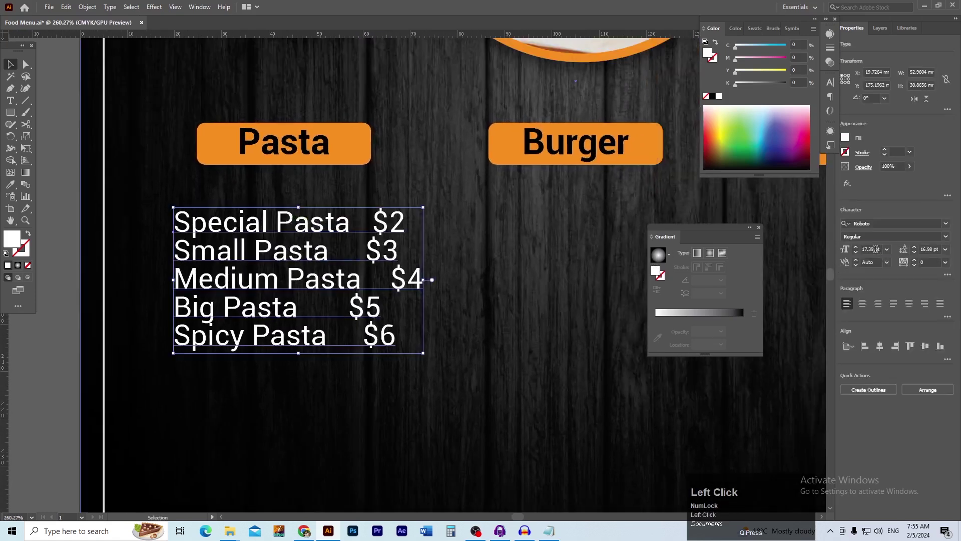
{"action": "key", "text": "Return"}
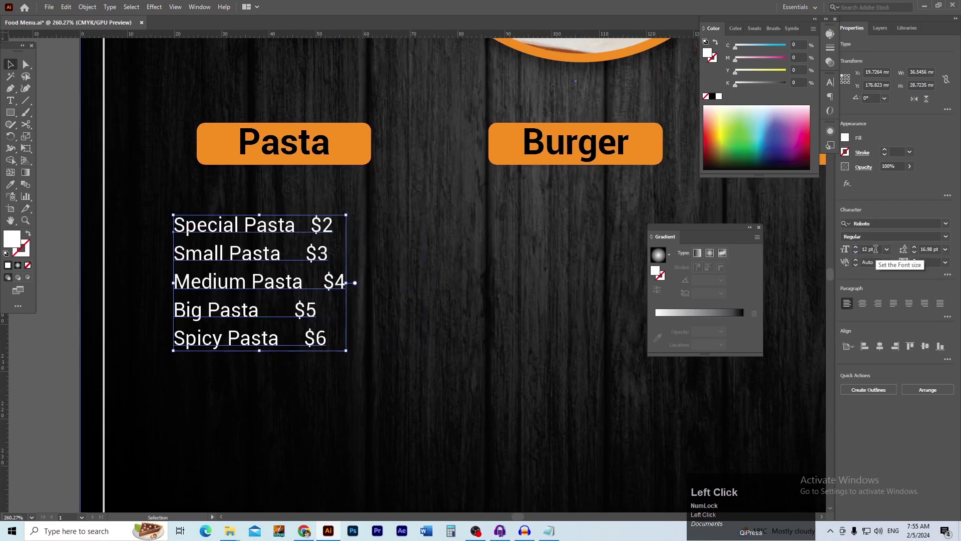
{"action": "left_click_drag", "start_coordinate": [301, 223], "coordinate": [324, 214]}
{"action": "key", "text": "space"}
{"action": "left_click_drag", "start_coordinate": [301, 281], "coordinate": [322, 270]}
{"action": "left_click", "coordinate": [84, 244]}
{"action": "key", "text": "ctrl+space"}
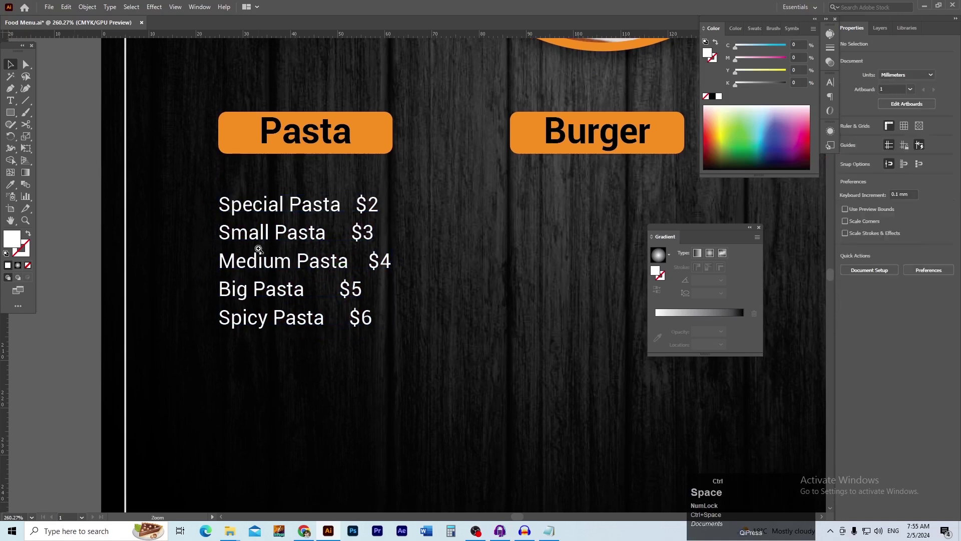
- Adjust the spaces before each pasta price so the prices form one column at the bar's far edge
{"action": "left_click_drag", "start_coordinate": [262, 249], "coordinate": [265, 272]}
{"action": "key", "text": "t"}
{"action": "left_click", "coordinate": [359, 223]}
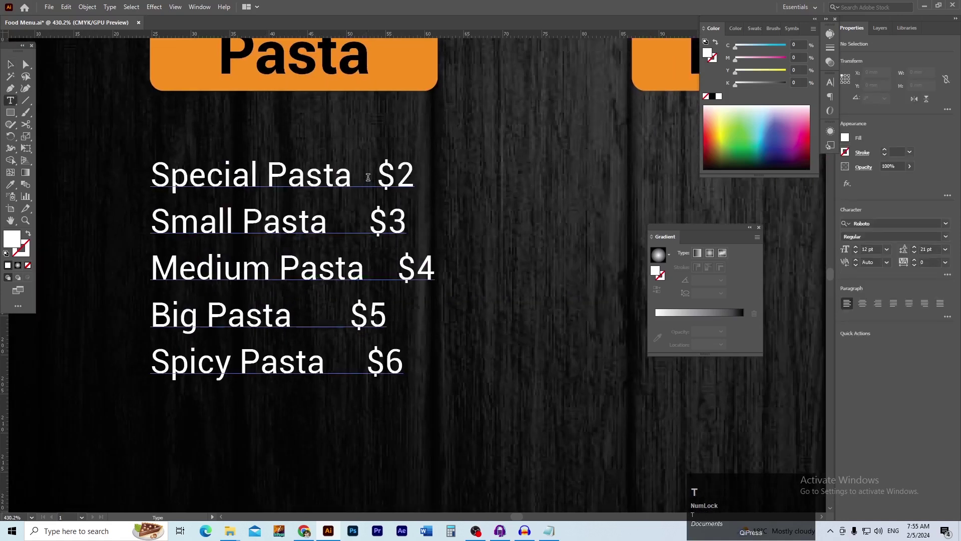
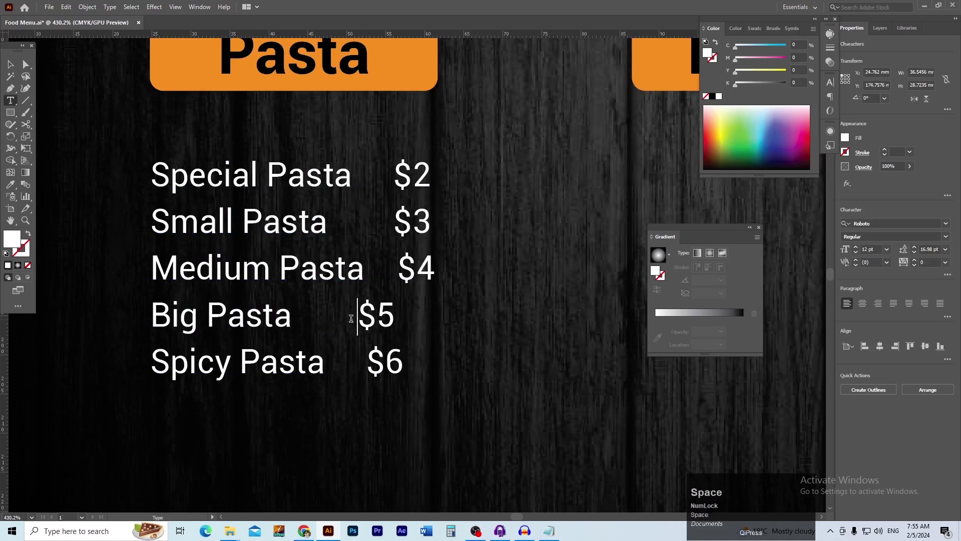
{"action": "key", "text": "BackSpace"}
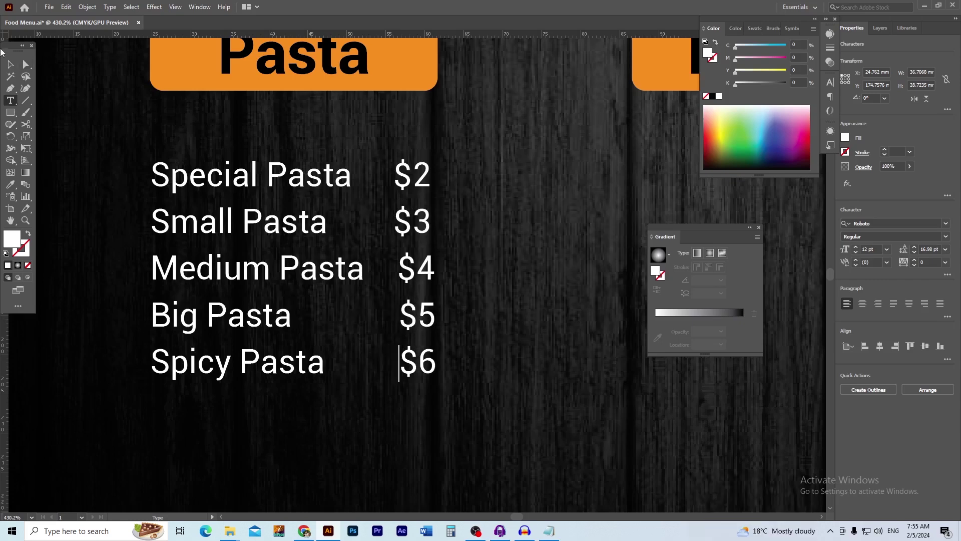
- Center the pasta price list horizontally under the Pasta bar and deselect it
{"action": "left_click", "coordinate": [10, 64]}
{"action": "key", "text": "ctrl+minus"}
{"action": "key", "text": "ctrl+minus"}
{"action": "left_click", "coordinate": [334, 131], "text": "shift"}
{"action": "left_click", "coordinate": [878, 225]}
{"action": "left_click", "coordinate": [570, 295]}
- Color the $2 price in the pasta list with the orange of the Pasta bar
{"action": "key", "text": "ctrl+minus"}
{"action": "left_click", "coordinate": [448, 330], "text": "ctrl"}
{"action": "left_click_drag", "start_coordinate": [350, 273], "coordinate": [420, 276]}
{"action": "key", "text": "ctrl+minus"}
{"action": "left_click", "coordinate": [497, 283], "text": "ctrl"}
{"action": "double_click", "coordinate": [375, 275]}
{"action": "left_click", "coordinate": [11, 184]}
{"action": "left_click", "coordinate": [90, 195]}
{"action": "type", "text": "v"}
{"action": "key", "text": "ctrl+z"}
{"action": "key", "text": "Escape"}
{"action": "left_click", "coordinate": [345, 341]}
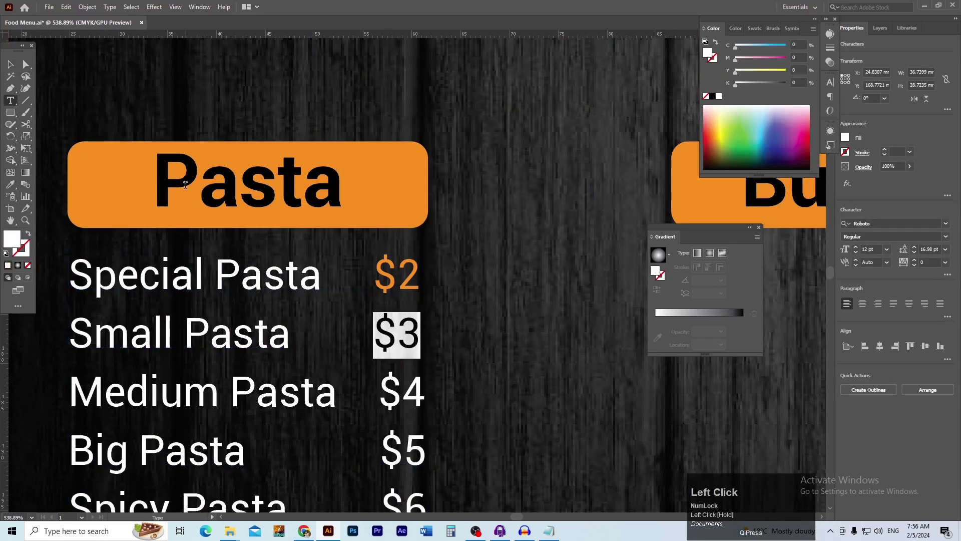
- Color the $3 and $4 prices in the pasta list with the Pasta bar's orange
{"action": "left_click", "coordinate": [10, 184]}
{"action": "left_click", "coordinate": [112, 201]}
{"action": "left_click", "coordinate": [11, 64]}
{"action": "left_click", "coordinate": [11, 100]}
{"action": "left_click_drag", "start_coordinate": [380, 395], "coordinate": [419, 395]}
{"action": "left_click", "coordinate": [11, 184]}
{"action": "left_click", "coordinate": [112, 200]}
{"action": "double_click", "coordinate": [707, 52]}
{"action": "left_click", "coordinate": [523, 321]}
- Apply the same orange color code to the $5 price in the pasta list
{"action": "left_click", "coordinate": [11, 64]}
{"action": "scroll", "coordinate": [234, 294], "scroll_direction": "up", "scroll_amount": 1}
{"action": "left_click_drag", "start_coordinate": [233, 294], "coordinate": [186, 112]}
{"action": "left_click", "coordinate": [10, 100]}
{"action": "left_click_drag", "start_coordinate": [351, 290], "coordinate": [400, 289]}
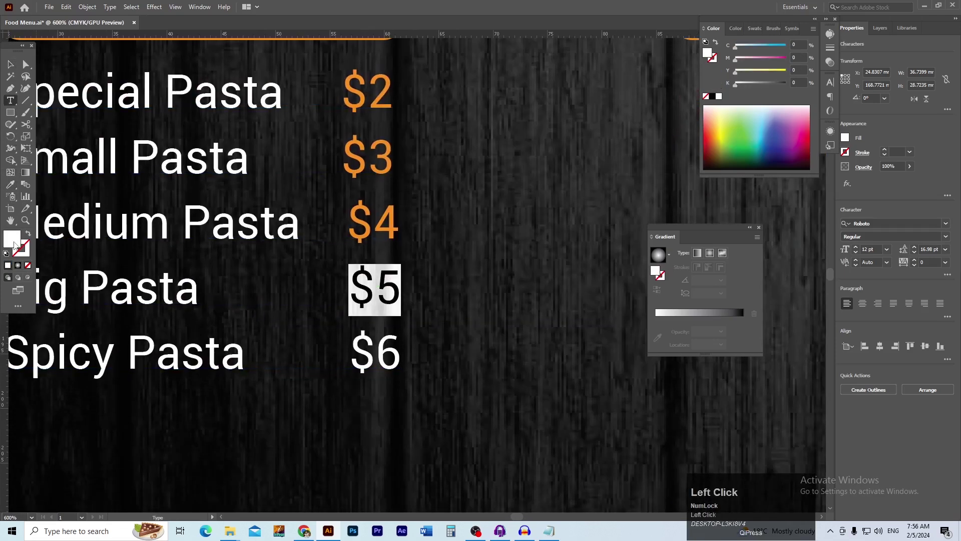
{"action": "double_click", "coordinate": [14, 246]}
{"action": "key", "text": "ctrl+v"}
{"action": "left_click", "coordinate": [523, 304]}
- Apply the same orange color code to the $6 price in the pasta list
{"action": "left_click_drag", "start_coordinate": [350, 355], "coordinate": [415, 361]}
{"action": "double_click", "coordinate": [7, 242]}
{"action": "key", "text": "ctrl+v"}
{"action": "left_click", "coordinate": [523, 304]}
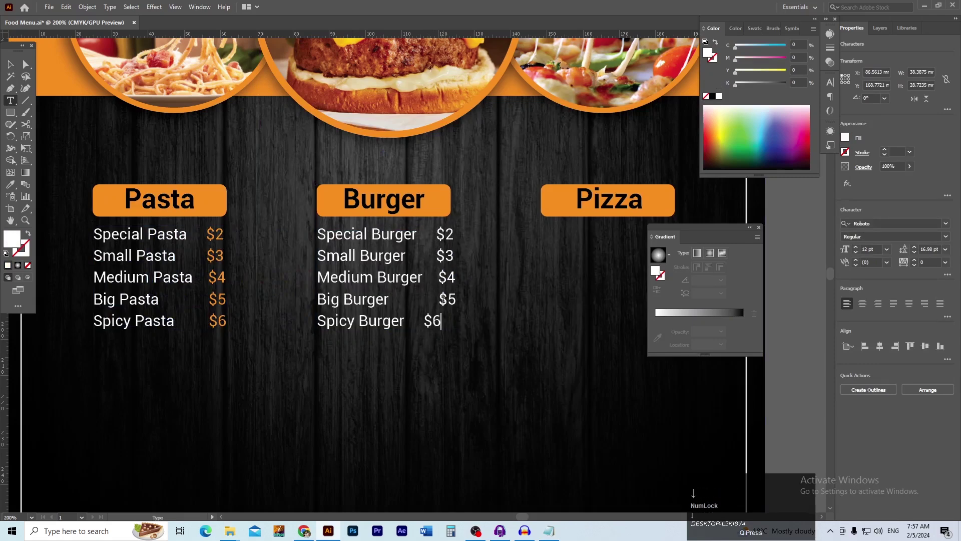
- Line up the Spicy Burger price with the prices above it and try sampling the Pasta bar's orange for the burger prices
{"action": "key", "text": "shift+Right"}
{"action": "key", "text": "shift+Right"}
{"action": "double_click", "coordinate": [447, 300]}
{"action": "left_click", "coordinate": [10, 185]}
{"action": "left_click", "coordinate": [225, 188]}
{"action": "key", "text": "ctrl+z"}
- Copy the color code of an existing orange shape and apply it to the $2 price in the burger list
{"action": "key", "text": "v"}
{"action": "left_click", "coordinate": [200, 107]}
{"action": "double_click", "coordinate": [18, 244]}
{"action": "left_click", "coordinate": [524, 320]}
{"action": "key", "text": "t"}
{"action": "double_click", "coordinate": [12, 239]}
{"action": "key", "text": "ctrl+v"}
{"action": "left_click_drag", "start_coordinate": [454, 234], "coordinate": [445, 257]}
{"action": "left_click", "coordinate": [524, 320]}
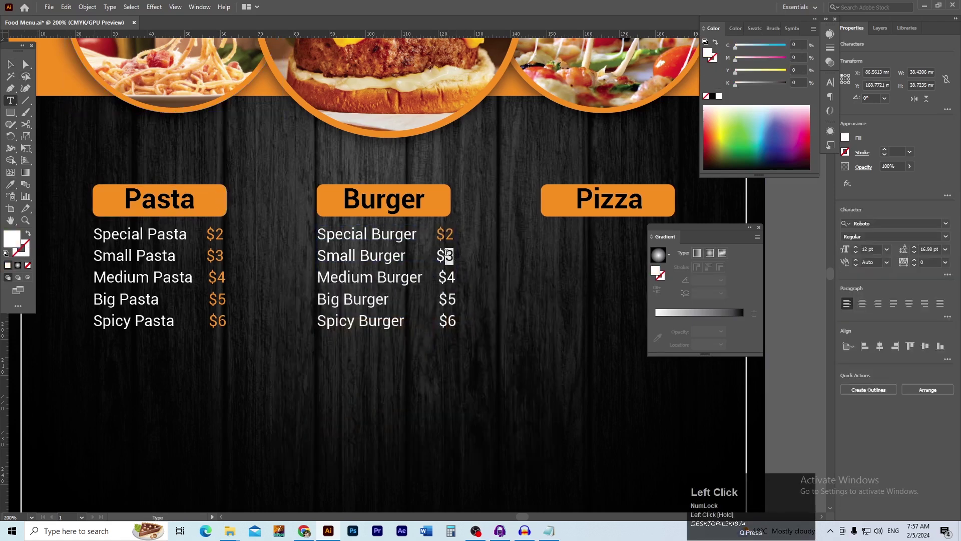
- Color the $3 burger price orange and set both the $3 and $2 burger prices to Bold
{"action": "double_click", "coordinate": [12, 239]}
{"action": "key", "text": "ctrl+v"}
{"action": "left_click", "coordinate": [524, 320]}
{"action": "left_click", "coordinate": [945, 236]}
{"action": "left_click", "coordinate": [866, 401]}
{"action": "left_click", "coordinate": [437, 232]}
{"action": "left_click_drag", "start_coordinate": [437, 233], "coordinate": [453, 234]}
{"action": "left_click", "coordinate": [945, 236]}
{"action": "left_click", "coordinate": [866, 401]}
- Color the $4 price in the burger list orange and set it to Bold
{"action": "left_click_drag", "start_coordinate": [439, 277], "coordinate": [456, 277]}
{"action": "double_click", "coordinate": [12, 239]}
{"action": "key", "text": "ctrl+v"}
{"action": "key", "text": "Return"}
{"action": "left_click", "coordinate": [945, 237]}
{"action": "left_click", "coordinate": [866, 401]}
- Color the $5 price in the burger list orange and set it to Bold
{"action": "left_click", "coordinate": [434, 287], "text": "ctrl"}
{"action": "scroll", "coordinate": [433, 287], "scroll_direction": "up", "scroll_amount": 3}
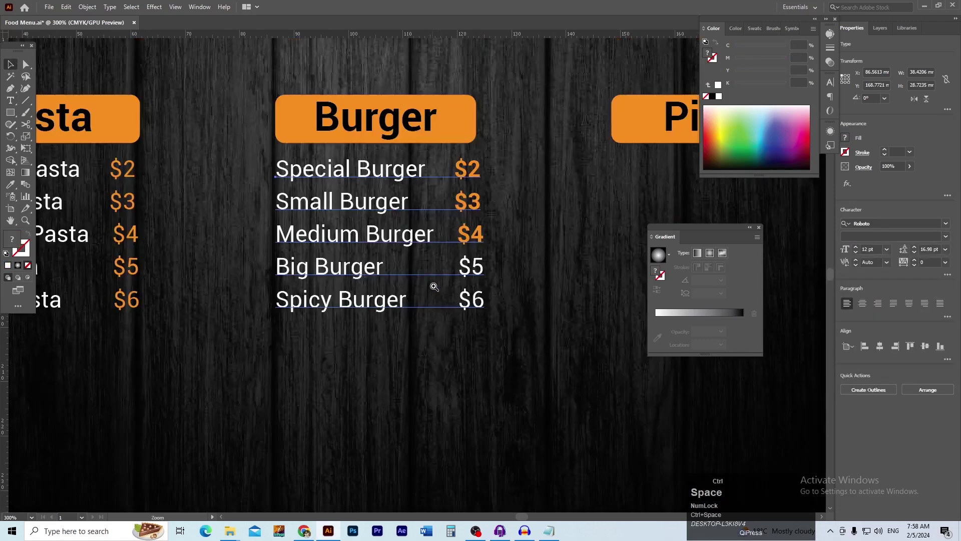
{"action": "key", "text": "t"}
{"action": "left_click_drag", "start_coordinate": [436, 330], "coordinate": [488, 330]}
{"action": "double_click", "coordinate": [12, 239]}
{"action": "key", "text": "ctrl+v"}
{"action": "key", "text": "Return"}
{"action": "left_click", "coordinate": [946, 236]}
{"action": "left_click", "coordinate": [881, 379]}
- Color the $6 price in the burger list orange, set it to Bold and finish editing the text
{"action": "left_click_drag", "start_coordinate": [436, 394], "coordinate": [489, 395]}
{"action": "double_click", "coordinate": [12, 239]}
{"action": "key", "text": "ctrl+v"}
{"action": "key", "text": "Return"}
{"action": "left_click", "coordinate": [946, 236]}
{"action": "left_click", "coordinate": [881, 379]}
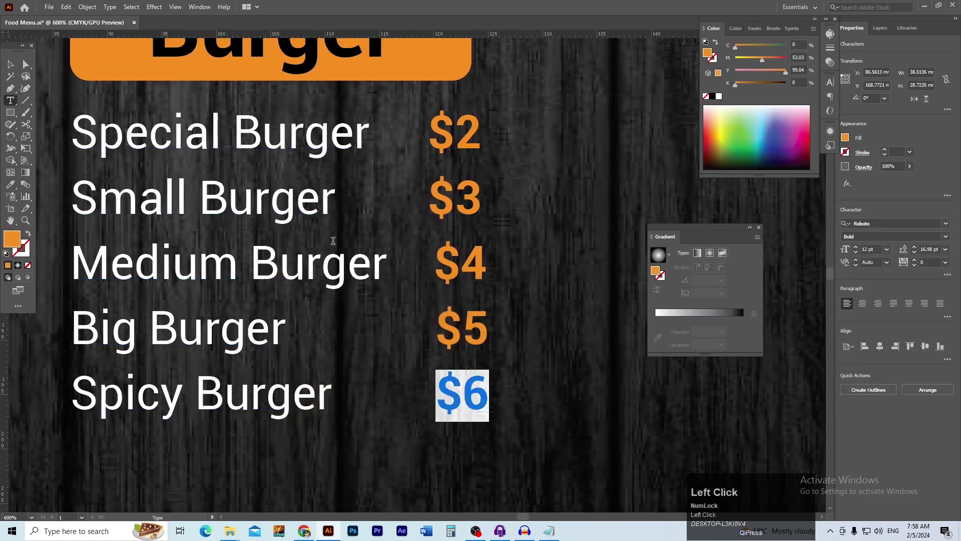
{"action": "key", "text": "Escape"}
- Set the $2 price in the pasta list to Bold, keeping its orange fill
{"action": "scroll", "coordinate": [236, 300], "scroll_direction": "down", "scroll_amount": 4}
{"action": "left_click_drag", "start_coordinate": [296, 256], "coordinate": [280, 250]}
{"action": "left_click", "coordinate": [292, 268]}
{"action": "left_click_drag", "start_coordinate": [214, 282], "coordinate": [384, 281]}
{"action": "left_click_drag", "start_coordinate": [185, 347], "coordinate": [307, 363]}
{"action": "left_click", "coordinate": [307, 363]}
{"action": "left_click_drag", "start_coordinate": [173, 283], "coordinate": [295, 386]}
{"action": "key", "text": "t"}
{"action": "left_click_drag", "start_coordinate": [262, 284], "coordinate": [315, 284]}
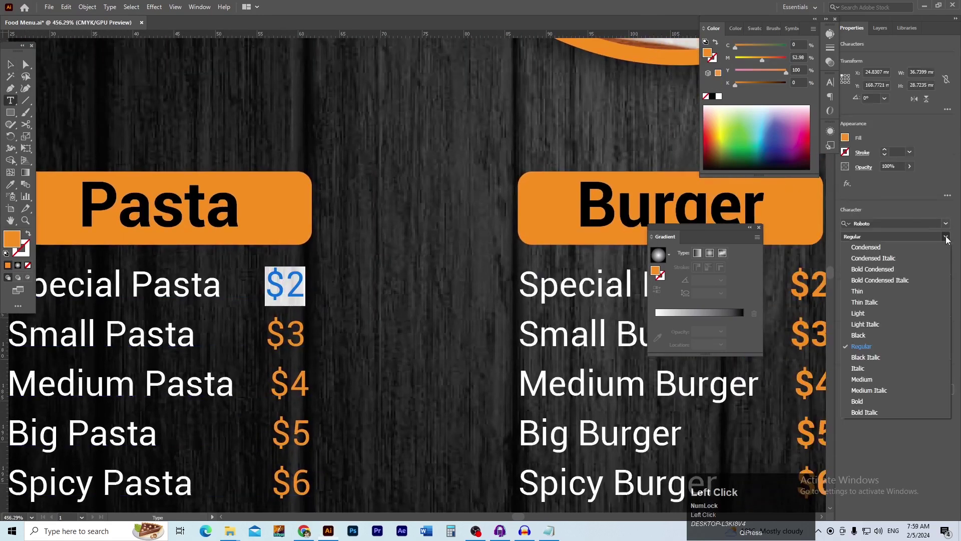
{"action": "double_click", "coordinate": [11, 243]}
{"action": "key", "text": "Return"}
- Set the $3 and $4 prices in the pasta list to Bold
{"action": "triple_click", "coordinate": [311, 344]}
{"action": "left_click", "coordinate": [945, 236]}
{"action": "left_click", "coordinate": [857, 401]}
{"action": "double_click", "coordinate": [318, 383]}
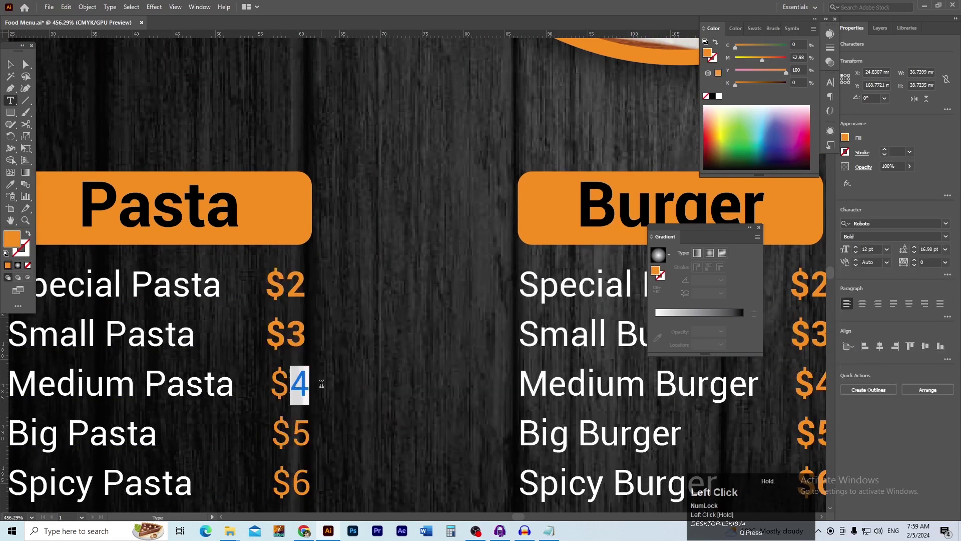
{"action": "left_click", "coordinate": [946, 237]}
{"action": "left_click", "coordinate": [857, 401]}
- Set the $5 and $6 prices in the pasta list to Bold
{"action": "left_click_drag", "start_coordinate": [320, 434], "coordinate": [268, 433]}
{"action": "left_click", "coordinate": [945, 237]}
{"action": "left_click", "coordinate": [857, 401]}
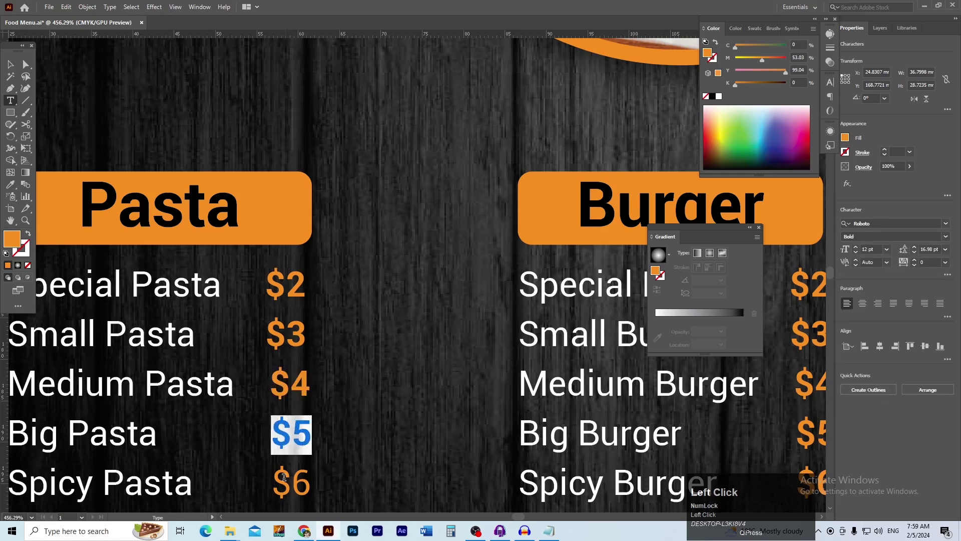
{"action": "left_click_drag", "start_coordinate": [320, 484], "coordinate": [267, 483]}
{"action": "left_click", "coordinate": [945, 236]}
{"action": "left_click", "coordinate": [881, 379]}
- Copy the burger price list to below the Pizza bar
{"action": "scroll", "coordinate": [365, 294], "scroll_direction": "down", "scroll_amount": 3}
{"action": "scroll", "coordinate": [365, 294], "scroll_direction": "up", "scroll_amount": 3}
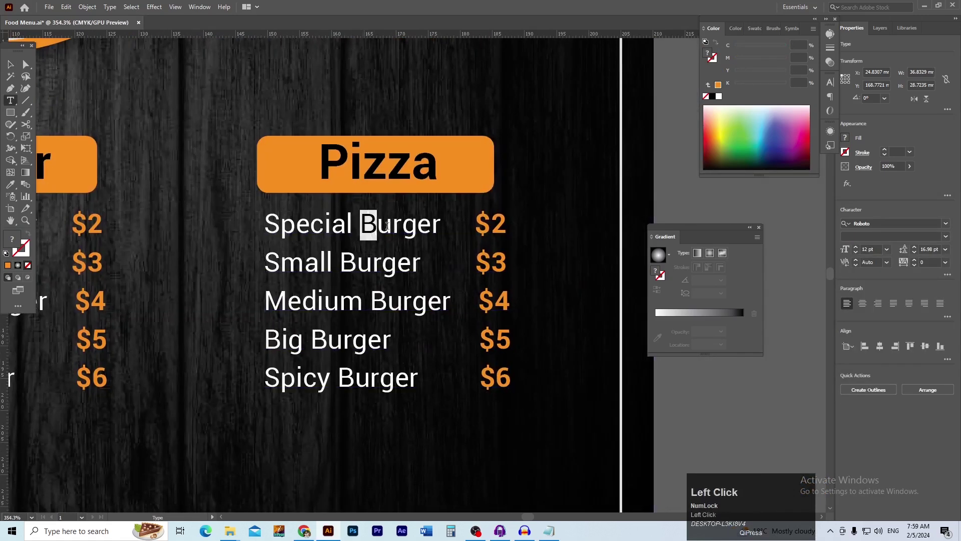
- Rename the first two items in the list below the Pizza bar as Special Pizza and Small Pizza
{"action": "left_click_drag", "start_coordinate": [361, 224], "coordinate": [436, 226]}
{"action": "type", "text": "Pizza"}
{"action": "key", "text": "Down"}
{"action": "key", "text": "BackSpace"}
{"action": "key", "text": "BackSpace"}
{"action": "key", "text": "BackSpace"}
{"action": "key", "text": "BackSpace"}
{"action": "key", "text": "BackSpace"}
{"action": "key", "text": "BackSpace"}
{"action": "type", "text": "Pi"}
- Rename the third and fourth items in the pizza list as Medium Pizza and Big Pizza
{"action": "key", "text": "Down"}
{"action": "key", "text": "shift+Right"}
{"action": "key", "text": "shift+Right"}
{"action": "key", "text": "shift+Right"}
{"action": "key", "text": "shift+Right"}
{"action": "key", "text": "shift+Right"}
{"action": "key", "text": "shift+Right"}
{"action": "type", "text": "Pizza"}
{"action": "key", "text": "Down"}
{"action": "key", "text": "shift+Left"}
{"action": "key", "text": "shift+Left"}
{"action": "key", "text": "shift+Left"}
{"action": "key", "text": "shift+Left"}
{"action": "key", "text": "shift+Left"}
{"action": "key", "text": "shift+Left"}
{"action": "type", "text": "Pizza"}
- Rename the last item in the pizza list as Spicy Pizza and finish text editing
{"action": "key", "text": "Down"}
{"action": "key", "text": "shift+Right"}
{"action": "key", "text": "shift+Right"}
{"action": "key", "text": "shift+Right"}
{"action": "key", "text": "shift+Right"}
{"action": "key", "text": "shift+Right"}
{"action": "key", "text": "shift+Right"}
{"action": "type", "text": "Pizza"}
{"action": "left_click", "coordinate": [10, 64]}
{"action": "left_click_drag", "start_coordinate": [515, 268], "coordinate": [359, 284]}
{"action": "left_click", "coordinate": [382, 266]}
{"action": "scroll", "coordinate": [359, 284], "scroll_direction": "up", "scroll_amount": 1}
{"action": "key", "text": "m"}
{"action": "left_click_drag", "start_coordinate": [161, 249], "coordinate": [491, 296]}
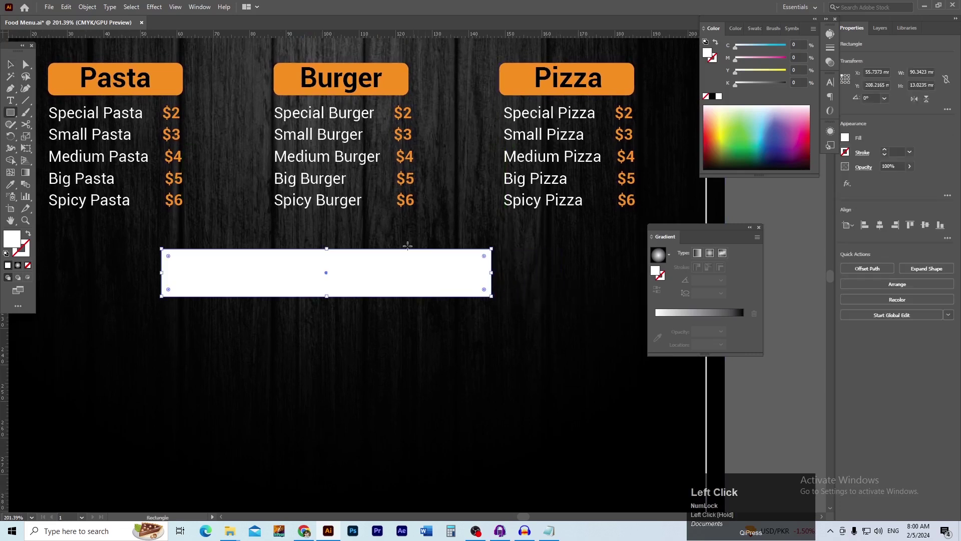
{"action": "key", "text": "i"}
{"action": "left_click", "coordinate": [403, 82]}
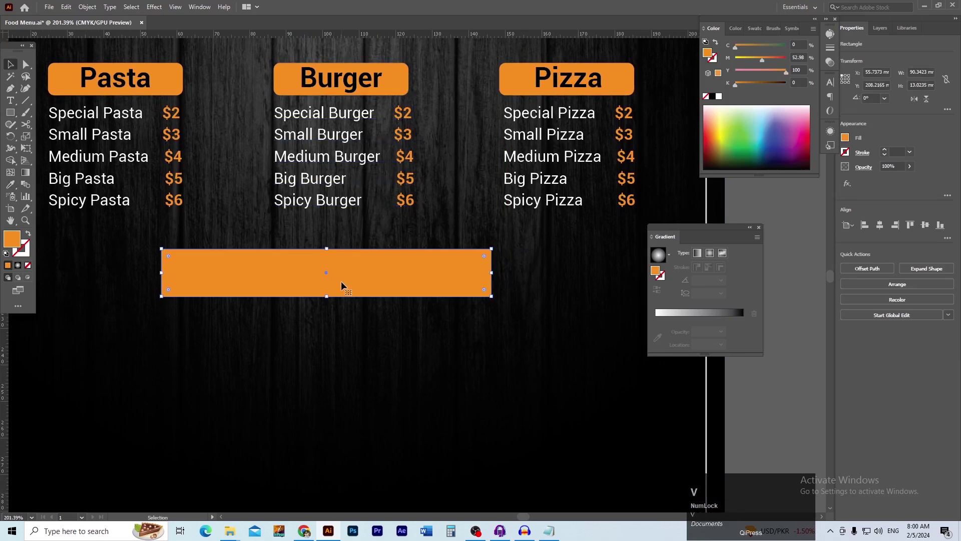
{"action": "left_click", "coordinate": [200, 282], "text": "ctrl"}
{"action": "left_click_drag", "start_coordinate": [150, 228], "coordinate": [358, 249]}
{"action": "left_click", "coordinate": [359, 277], "text": "ctrl+alt"}
{"action": "left_click_drag", "start_coordinate": [414, 284], "coordinate": [316, 264]}
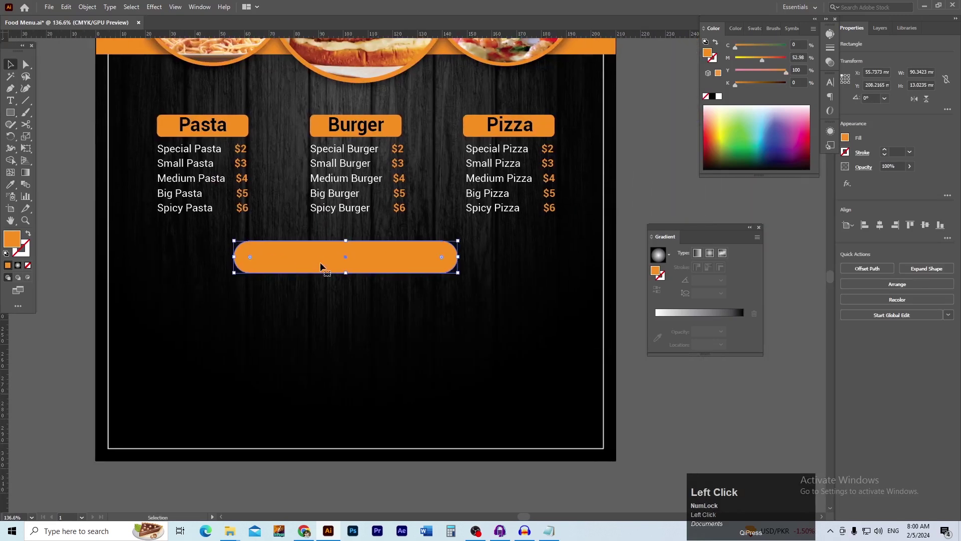
{"action": "left_click", "coordinate": [637, 382]}
{"action": "left_click", "coordinate": [291, 259], "text": "ctrl"}
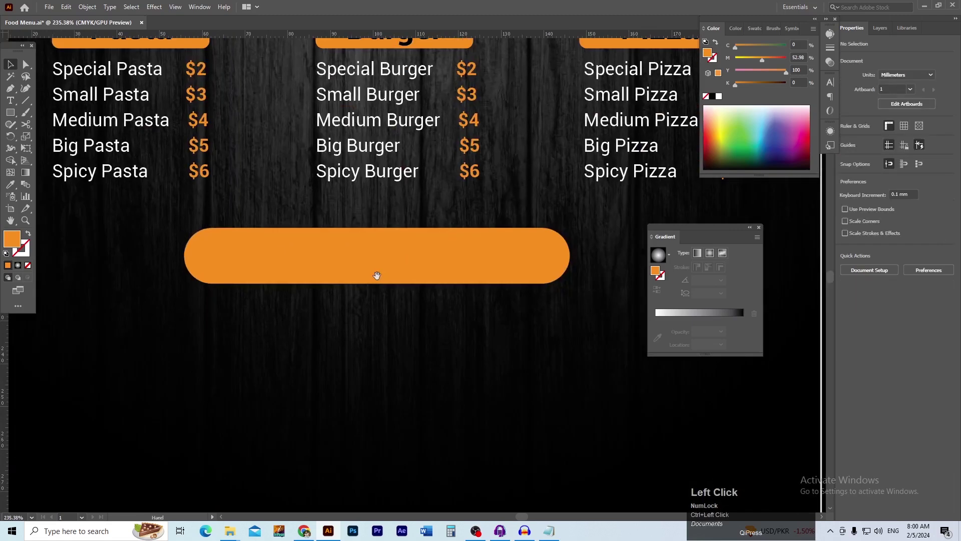
{"action": "left_click", "coordinate": [364, 259]}
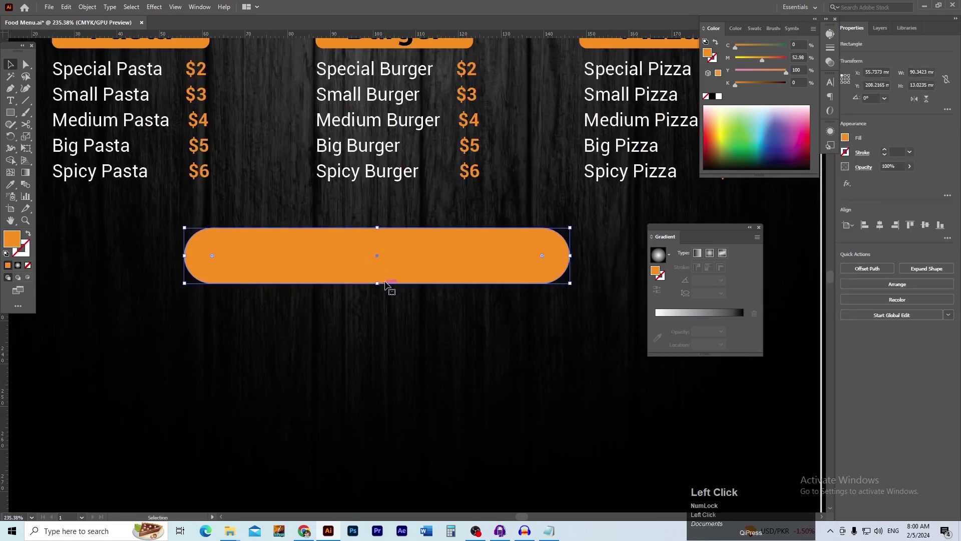
{"action": "key", "text": "Delete"}
- Draw an orange rectangle about 58 × 8 mm below the burger list and fully round its ends
{"action": "left_click", "coordinate": [10, 112]}
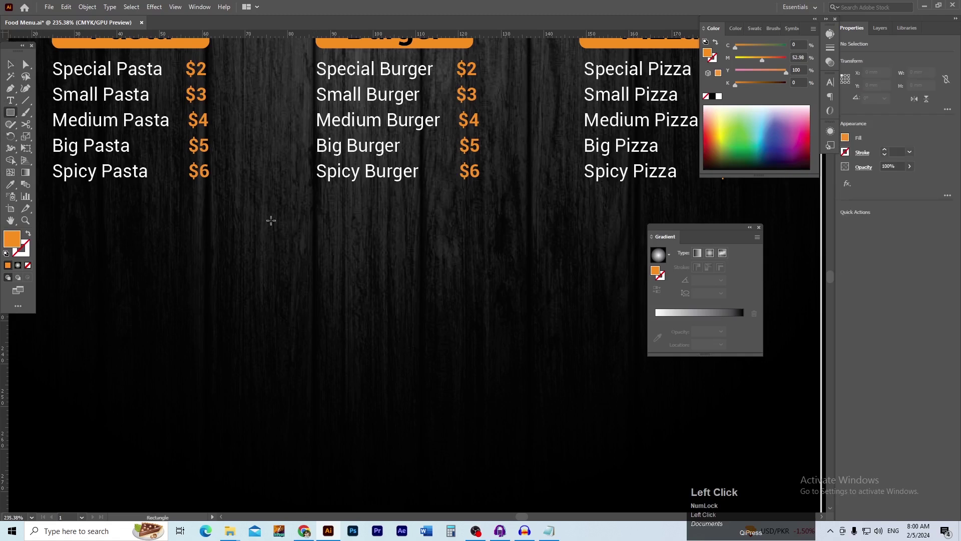
{"action": "left_click_drag", "start_coordinate": [230, 234], "coordinate": [479, 269]}
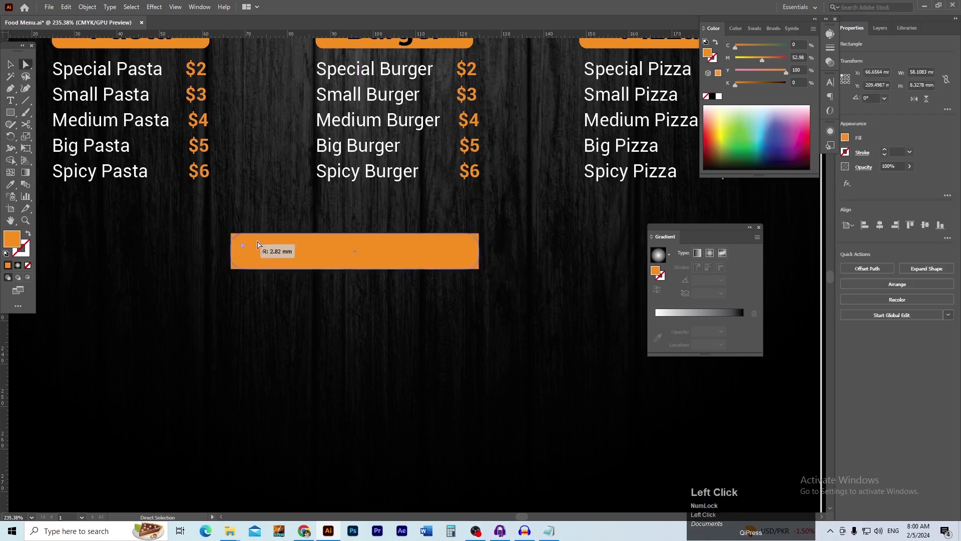
{"action": "left_click", "coordinate": [418, 247], "text": "ctrl+alt"}
{"action": "left_click", "coordinate": [425, 260], "text": "ctrl+alt"}
- Bring the copied Burger heading in front of the rounded orange bar and change its text to Other Food Menu
{"action": "left_click_drag", "start_coordinate": [425, 275], "coordinate": [398, 248]}
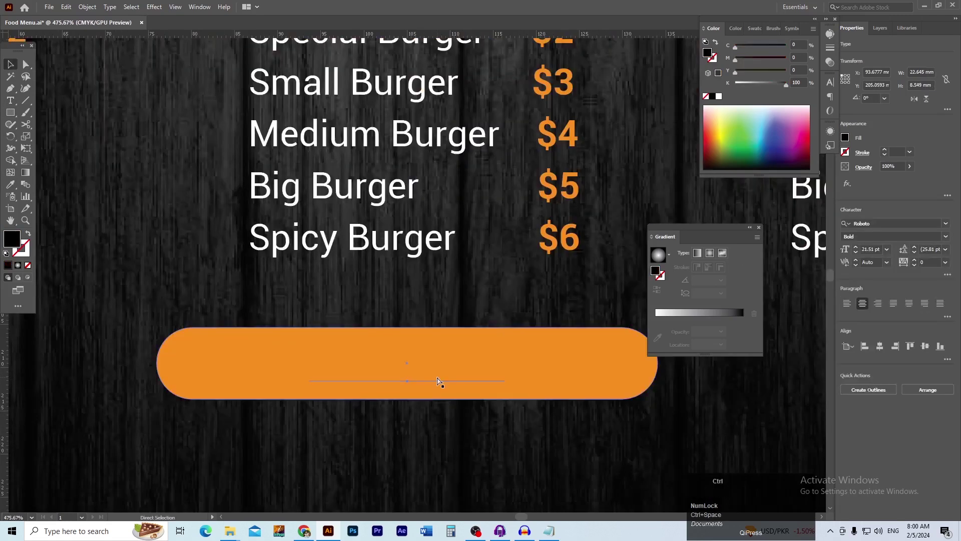
{"action": "key", "text": "ctrl+shift+]"}
{"action": "left_click", "coordinate": [421, 360], "text": "ctrl"}
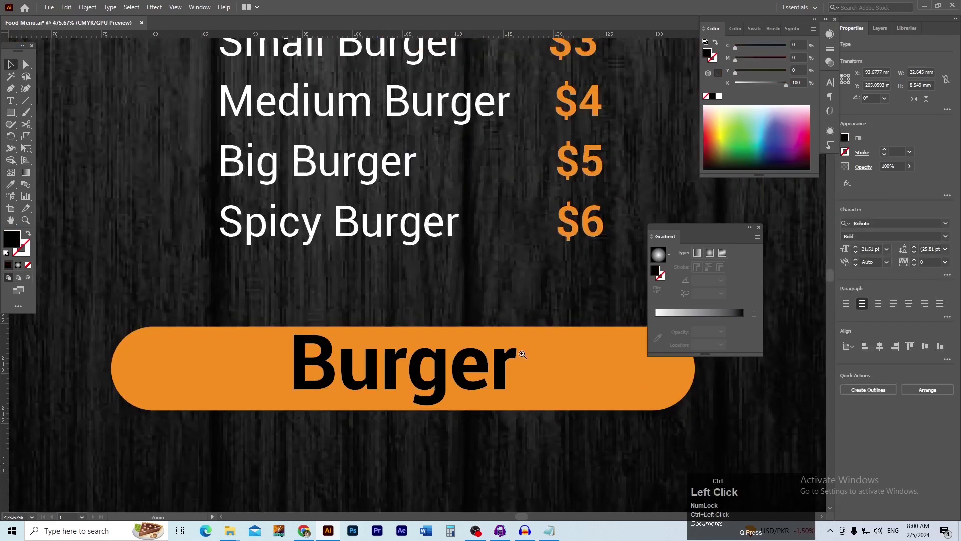
{"action": "double_click", "coordinate": [306, 361]}
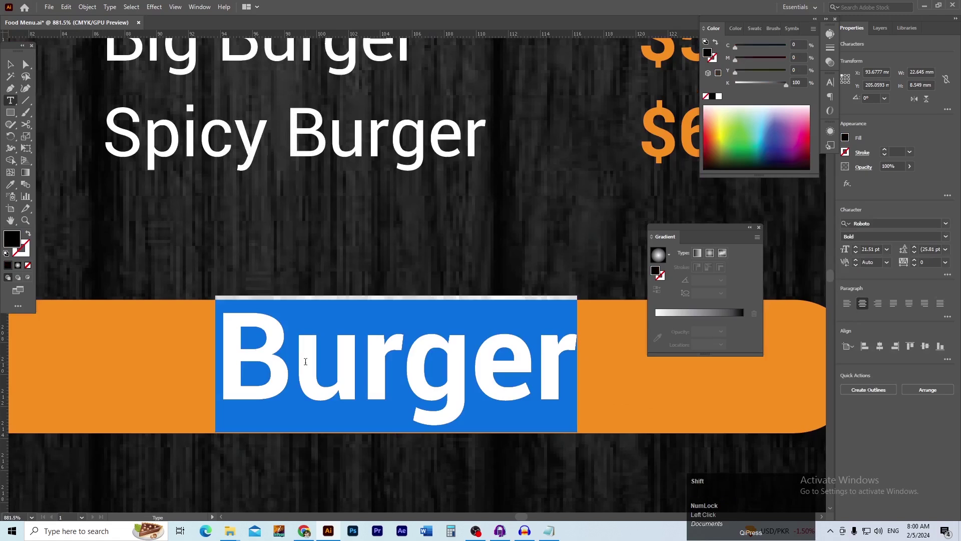
{"action": "type", "text": "Ot"}
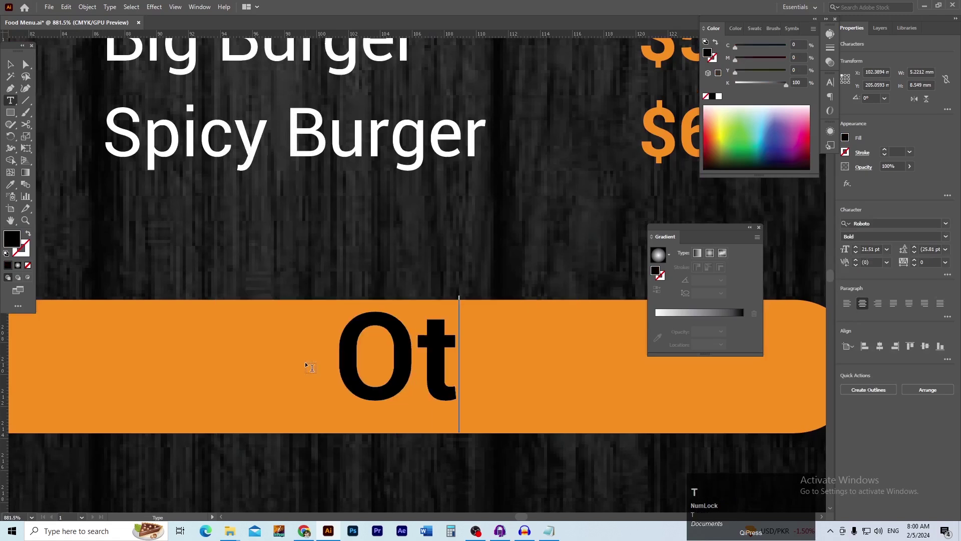
{"action": "type", "text": "her Fo"}
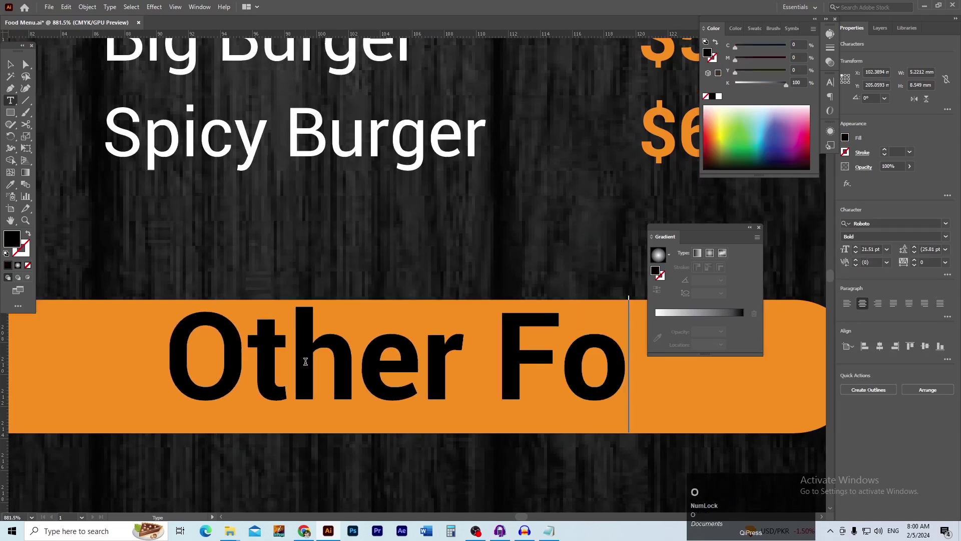
{"action": "type", "text": "od Menu"}
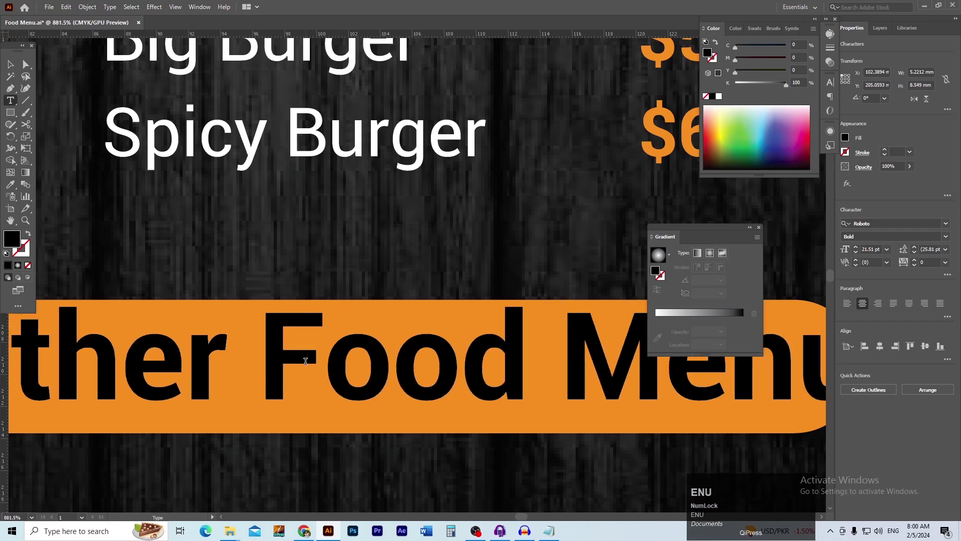
{"action": "left_click", "coordinate": [11, 64]}
- Scale the Other Food Menu heading down to about 51 mm wide inside its bar and centre it horizontally
{"action": "scroll", "coordinate": [429, 315], "scroll_direction": "down", "scroll_amount": 2}
{"action": "left_click_drag", "start_coordinate": [299, 355], "coordinate": [298, 302]}
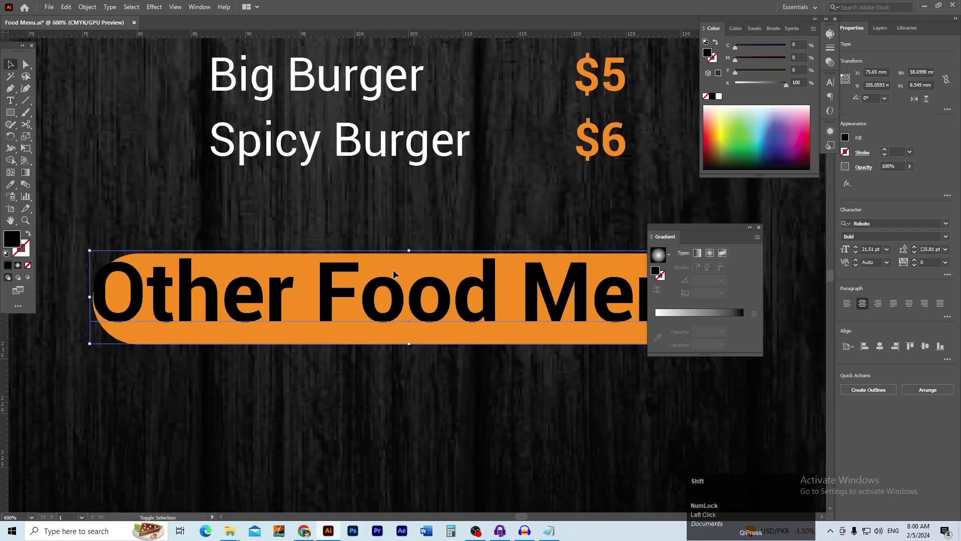
{"action": "left_click_drag", "start_coordinate": [411, 251], "coordinate": [411, 263]}
{"action": "left_click", "coordinate": [460, 313], "text": "ctrl+alt"}
{"action": "left_click", "coordinate": [442, 321], "text": "ctrl+alt"}
{"action": "left_click", "coordinate": [442, 320], "text": "ctrl+alt"}
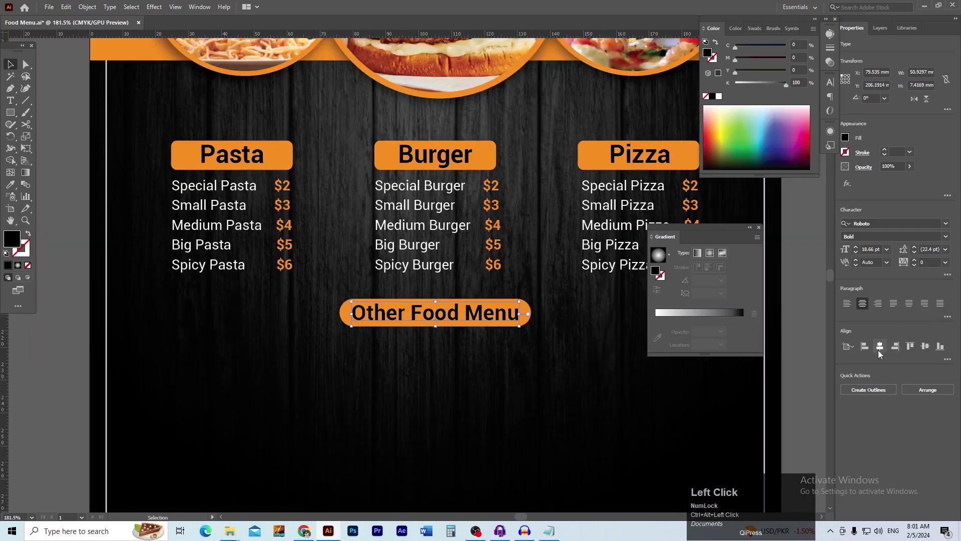
{"action": "left_click", "coordinate": [592, 371]}
- Copy the pasta, burger and pizza price lists together to below the Other Food Menu bar
{"action": "left_click", "coordinate": [332, 364], "text": "ctrl+alt"}
{"action": "left_click", "coordinate": [212, 260]}
{"action": "left_click", "coordinate": [250, 262]}
{"action": "left_click", "coordinate": [476, 260]}
{"action": "left_click", "coordinate": [323, 246], "text": "shift"}
{"action": "left_click", "coordinate": [172, 246], "text": "shift"}
{"action": "left_click_drag", "start_coordinate": [176, 232], "coordinate": [177, 361]}
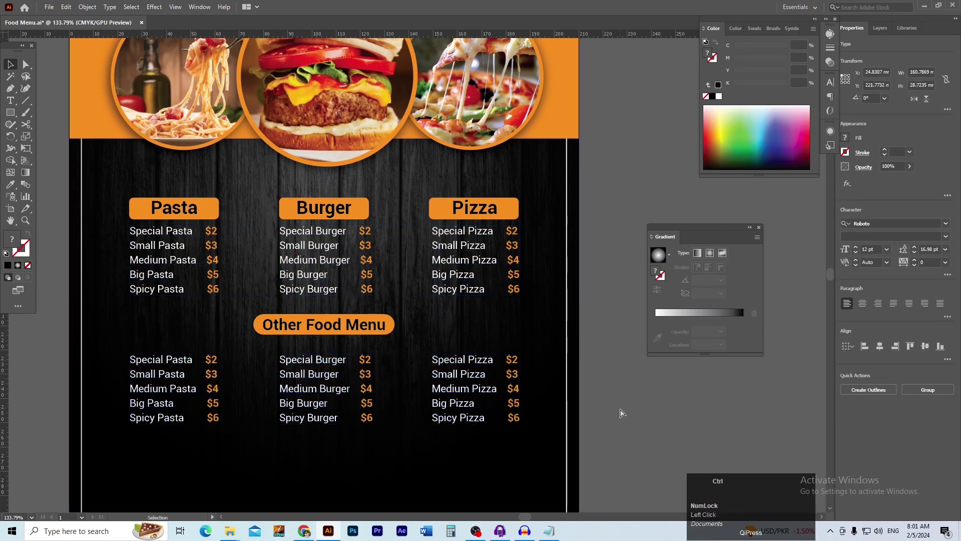
{"action": "left_click", "coordinate": [621, 410]}
- Draw a full-width strip about 210 × 1.2 mm under the lower price lists and fill it with the bar's orange
{"action": "scroll", "coordinate": [447, 455], "scroll_direction": "down", "scroll_amount": 1}
{"action": "left_click_drag", "start_coordinate": [447, 455], "coordinate": [447, 385]}
{"action": "left_click", "coordinate": [406, 412], "text": "ctrl"}
{"action": "left_click", "coordinate": [386, 401], "text": "ctrl+alt"}
{"action": "left_click", "coordinate": [401, 401], "text": "ctrl"}
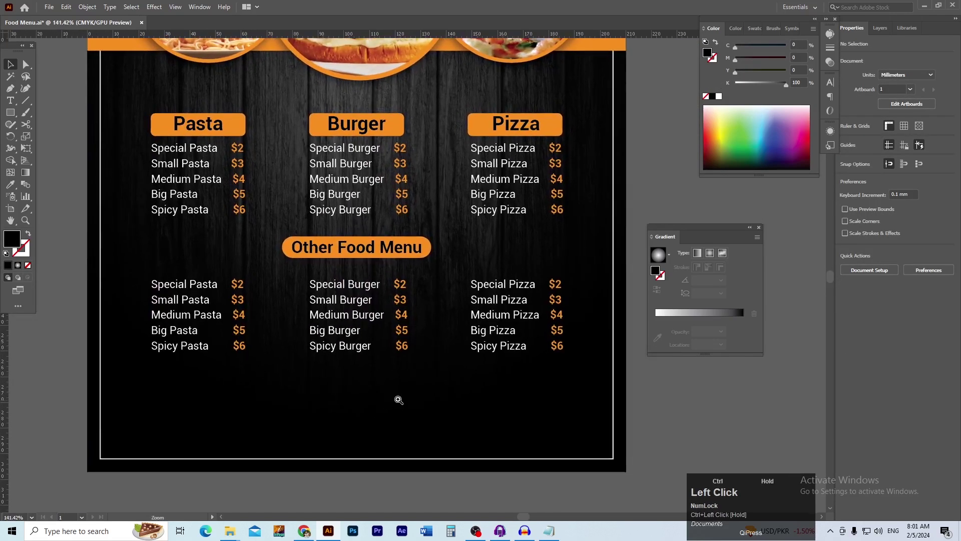
{"action": "key", "text": "m"}
{"action": "left_click_drag", "start_coordinate": [88, 359], "coordinate": [625, 362]}
{"action": "left_click", "coordinate": [458, 361], "text": "ctrl"}
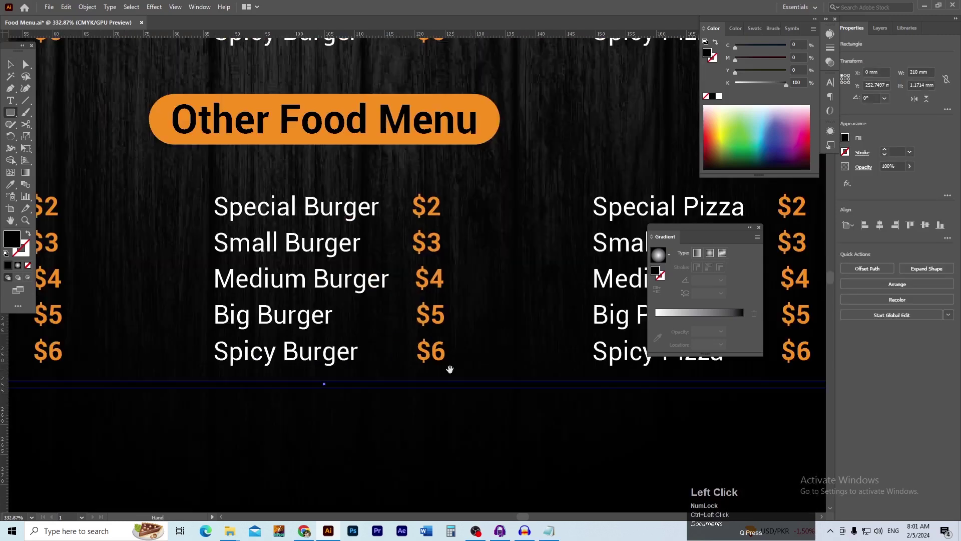
{"action": "key", "text": "i"}
{"action": "left_click", "coordinate": [492, 118]}
{"action": "key", "text": "v"}
- Move the orange strip down about 2 mm from the lower price lists and save the document
{"action": "left_click", "coordinate": [441, 365], "text": "ctrl+alt"}
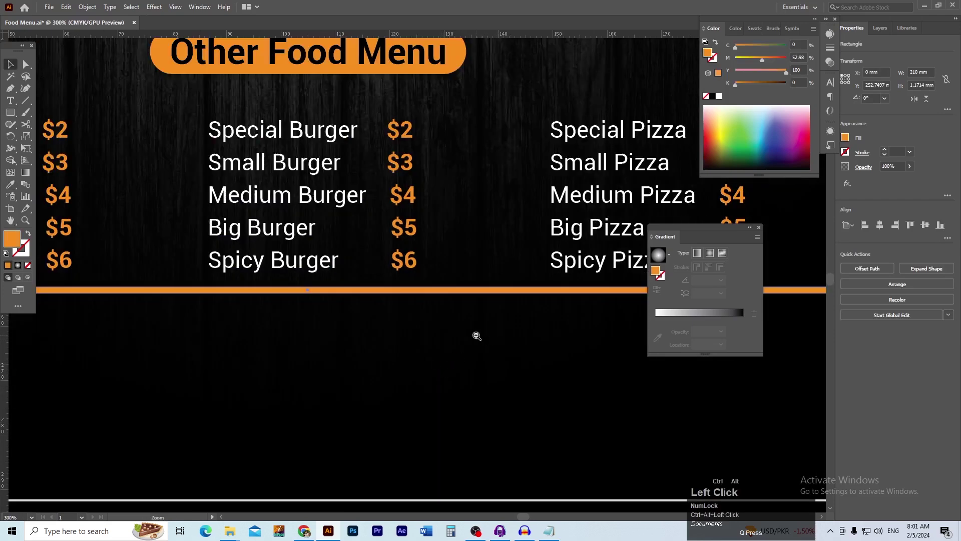
{"action": "left_click", "coordinate": [477, 335], "text": "ctrl+alt"}
{"action": "left_click", "coordinate": [477, 336], "text": "ctrl+alt"}
{"action": "left_click_drag", "start_coordinate": [341, 309], "coordinate": [419, 395]}
{"action": "left_click_drag", "start_coordinate": [336, 303], "coordinate": [399, 280]}
{"action": "left_click", "coordinate": [418, 354], "text": "ctrl+alt"}
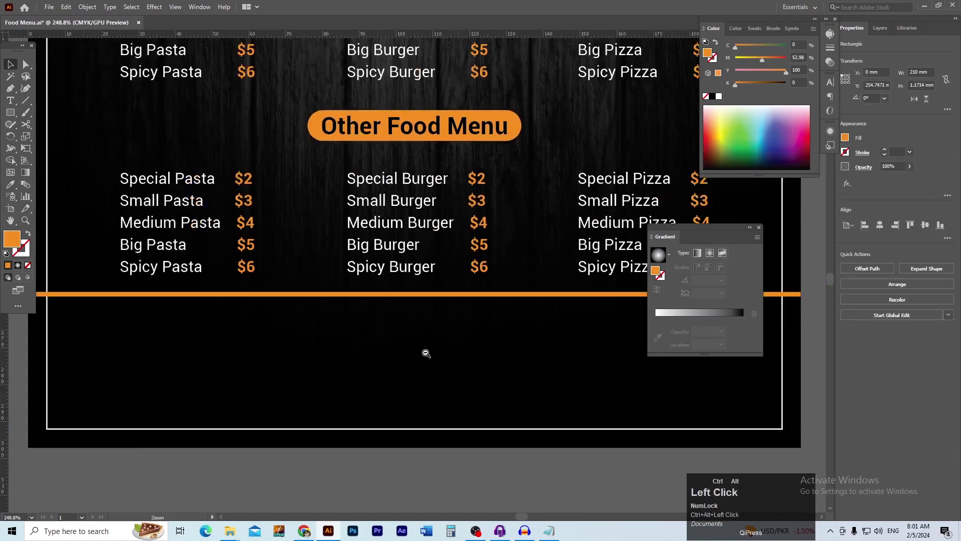
{"action": "left_click", "coordinate": [459, 352], "text": "ctrl+alt"}
{"action": "left_click", "coordinate": [495, 468]}
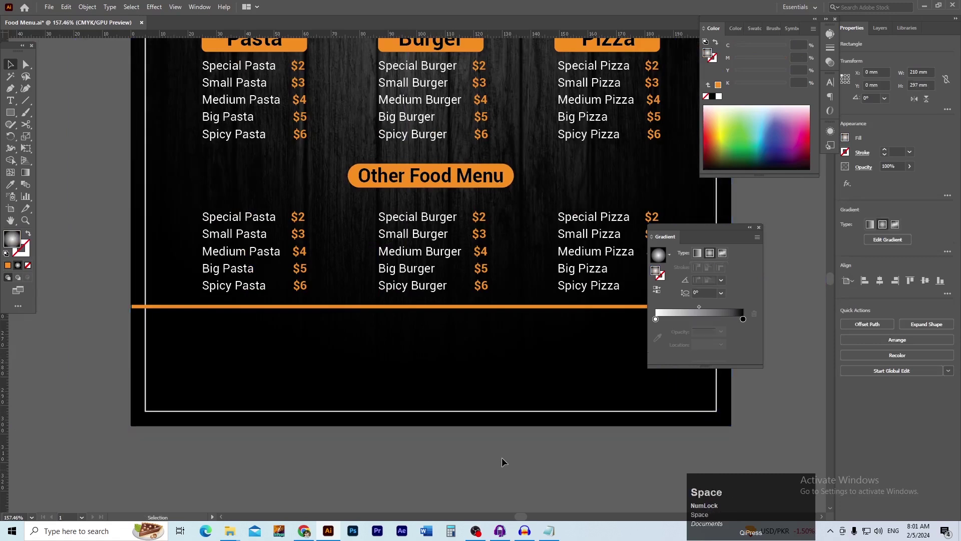
{"action": "left_click_drag", "start_coordinate": [503, 449], "coordinate": [395, 457]}
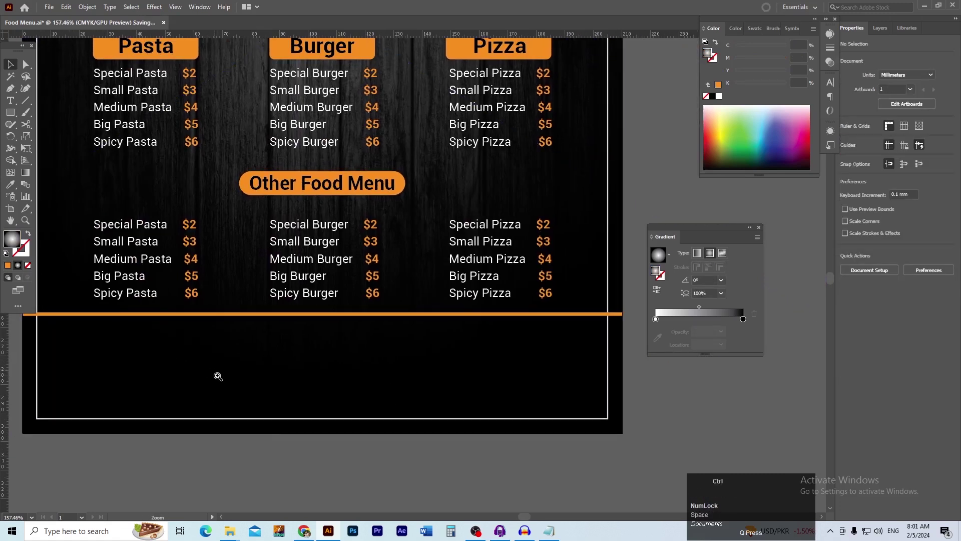
- Paste the four social media icons, shrink the row to about 30 × 5.5 mm near the page's lower edge, and fill it white
{"action": "key", "text": "ctrl+v"}
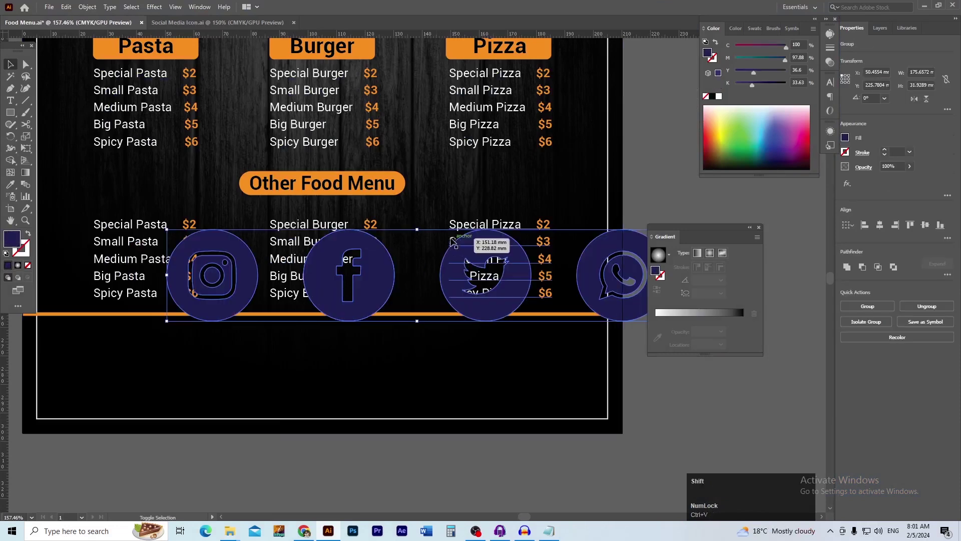
{"action": "left_click_drag", "start_coordinate": [419, 229], "coordinate": [327, 405]}
{"action": "left_click", "coordinate": [718, 96]}
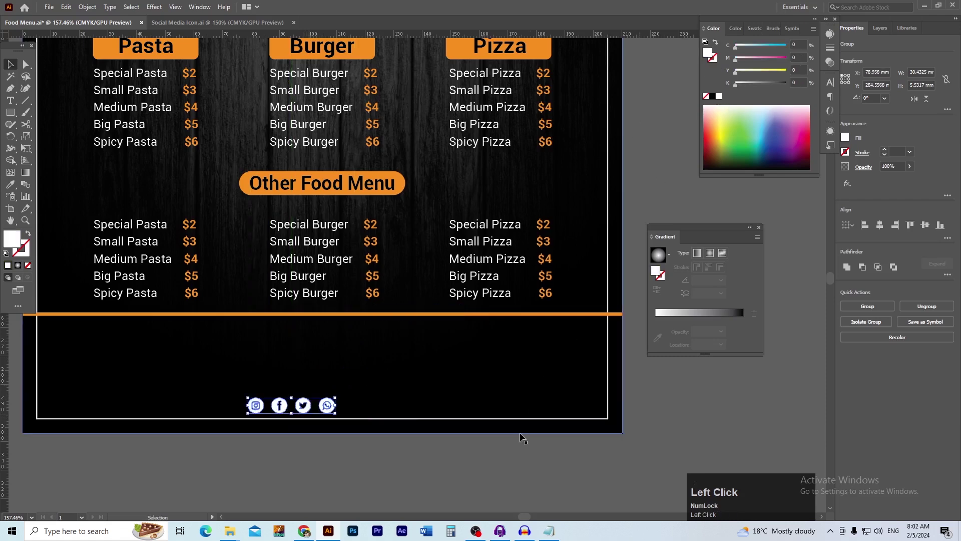
{"action": "left_click", "coordinate": [247, 427]}
{"action": "left_click", "coordinate": [245, 425], "text": "ctrl"}
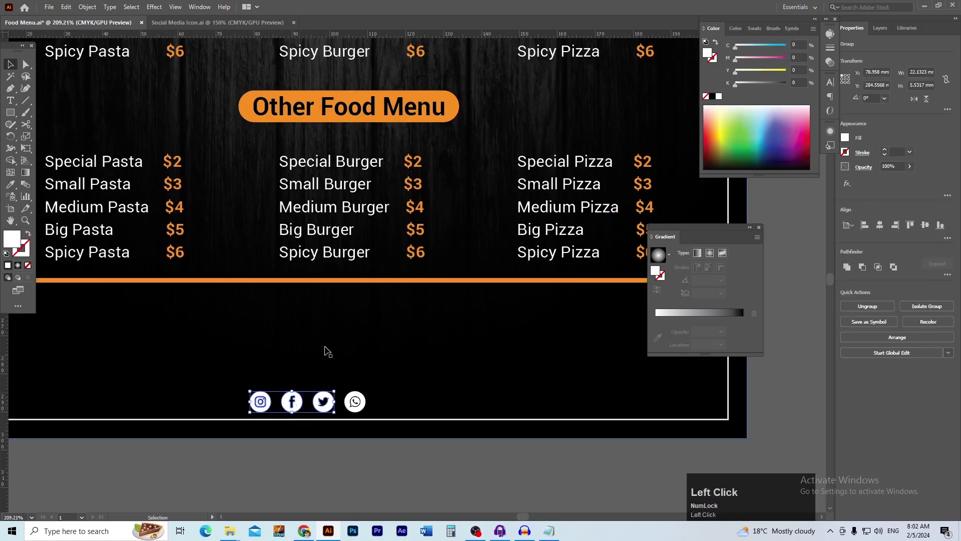
{"action": "left_click", "coordinate": [292, 401]}
{"action": "key", "text": "i"}
{"action": "left_click", "coordinate": [252, 106]}
{"action": "key", "text": "v"}
{"action": "key", "text": "ctrl+z"}
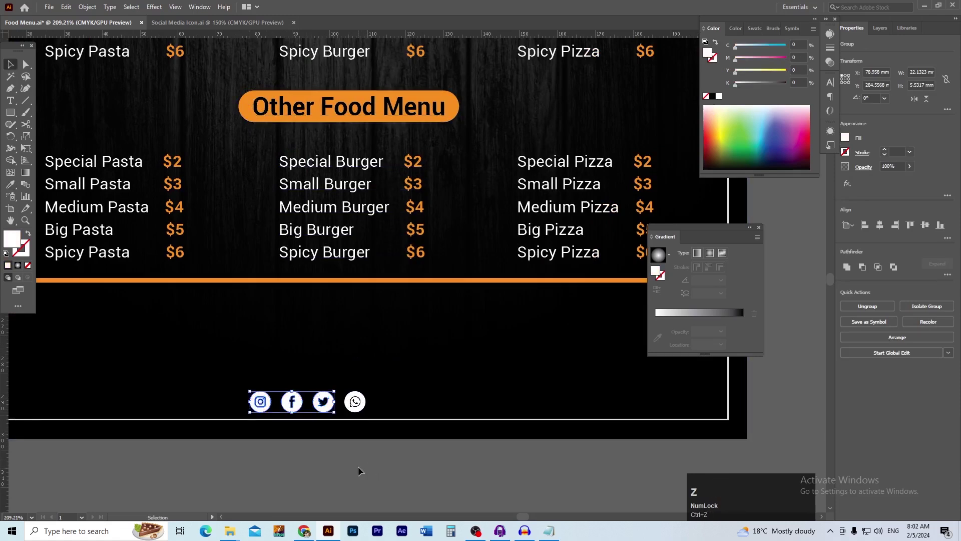
{"action": "left_click", "coordinate": [357, 469]}
{"action": "left_click", "coordinate": [355, 401]}
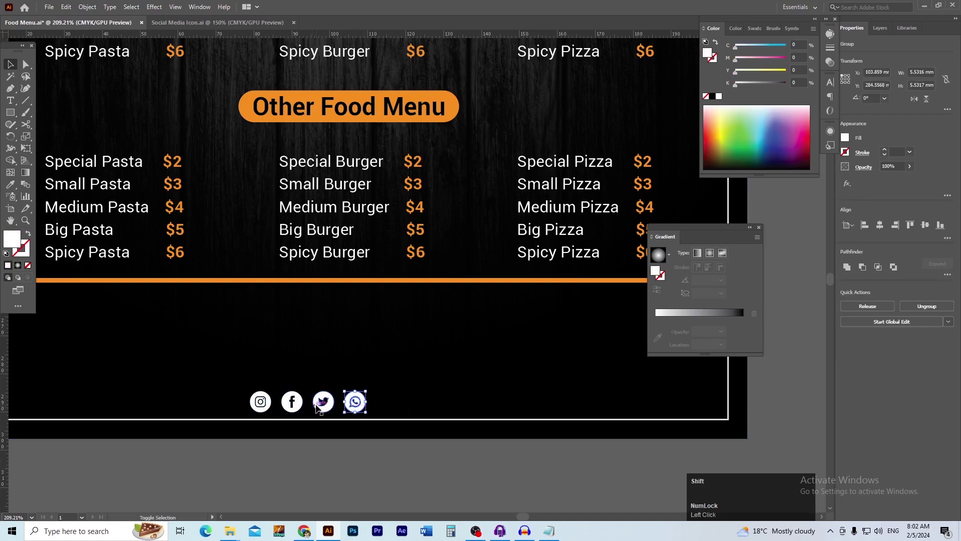
{"action": "key", "text": "ctrl+z"}
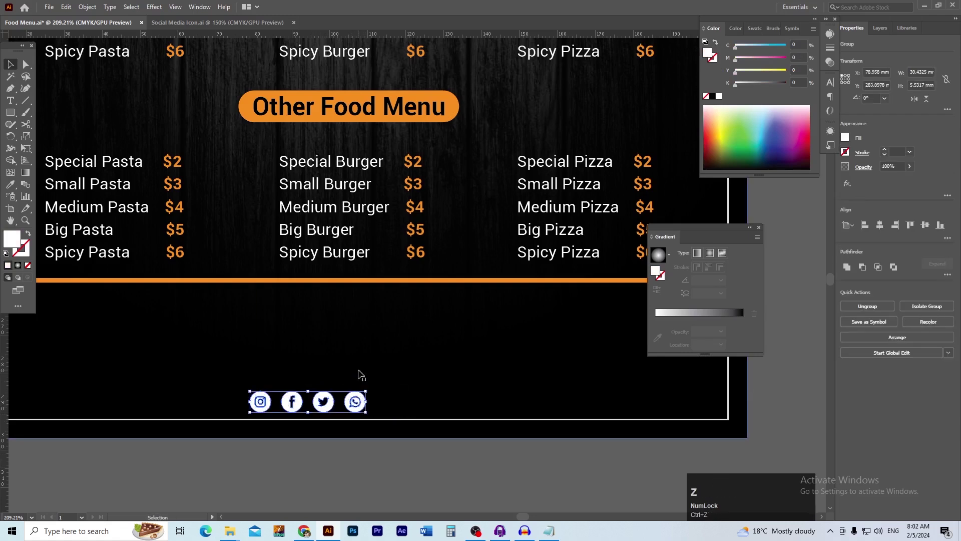
- Fill all four social media icons with the orange sampled from the strip
{"action": "key", "text": "i"}
{"action": "left_click", "coordinate": [303, 280]}
{"action": "key", "text": "v"}
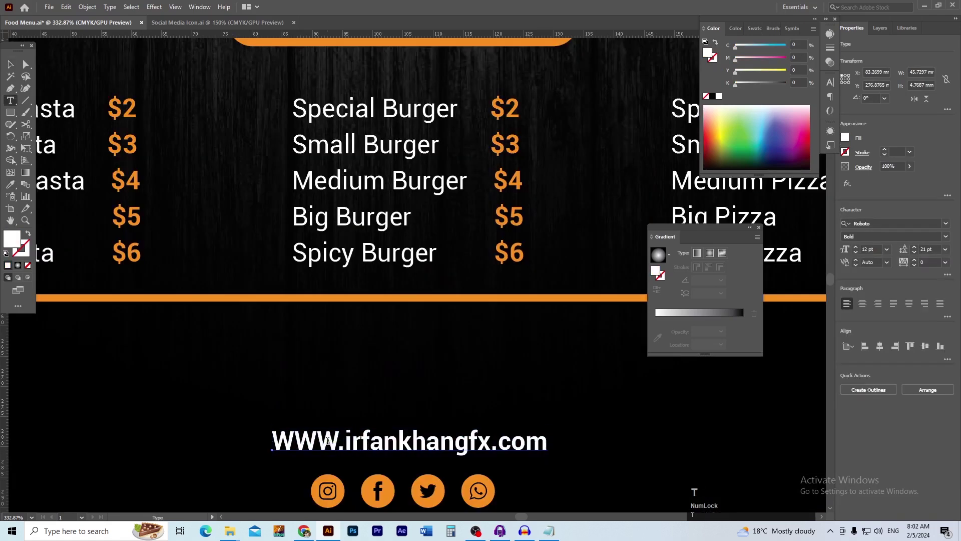
- Retype the website address above the icons with a lowercase www and set its font style to Thin
{"action": "triple_click", "coordinate": [327, 441]}
{"action": "type", "text": "www"}
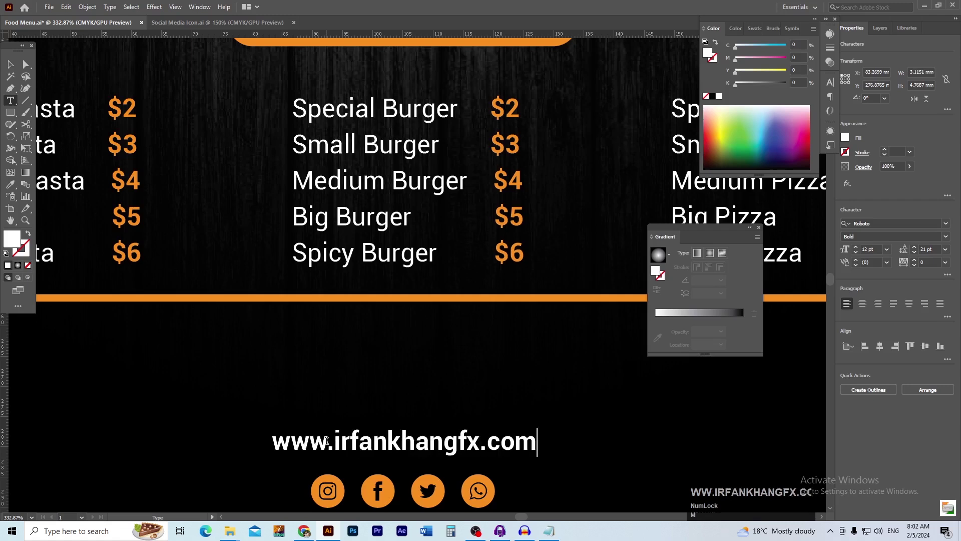
{"action": "key", "text": "ctrl+a"}
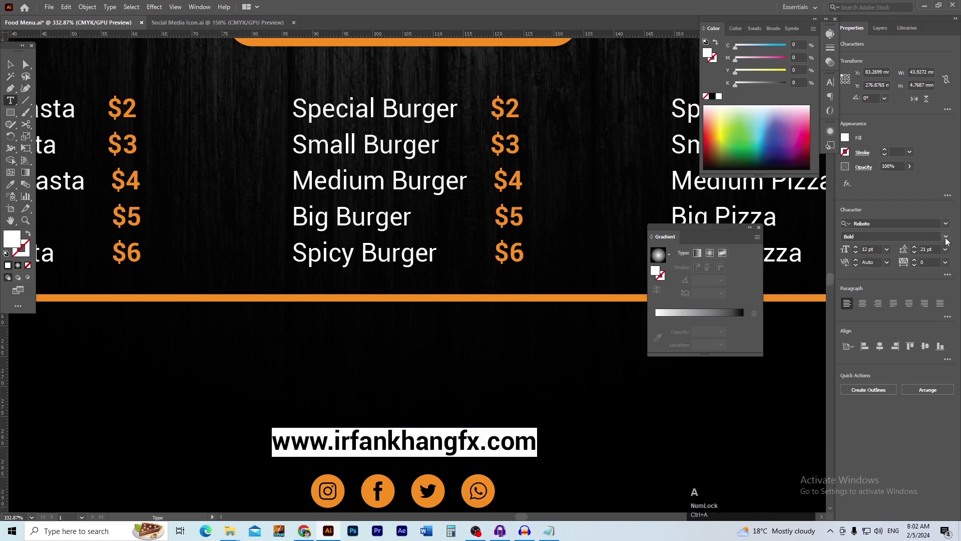
{"action": "left_click", "coordinate": [946, 236]}
{"action": "left_click", "coordinate": [866, 303]}
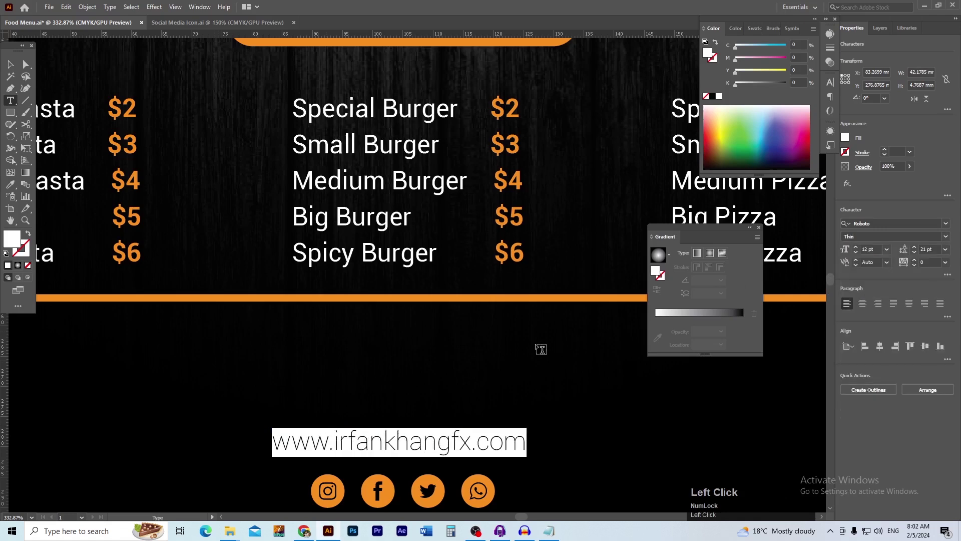
{"action": "left_click", "coordinate": [14, 66]}
- Centre the website address horizontally on the artboard above the social media icons
{"action": "left_click_drag", "start_coordinate": [394, 300], "coordinate": [334, 276]}
{"action": "key", "text": "ctrl+0"}
{"action": "left_click", "coordinate": [626, 436]}
{"action": "left_click_drag", "start_coordinate": [369, 474], "coordinate": [418, 384]}
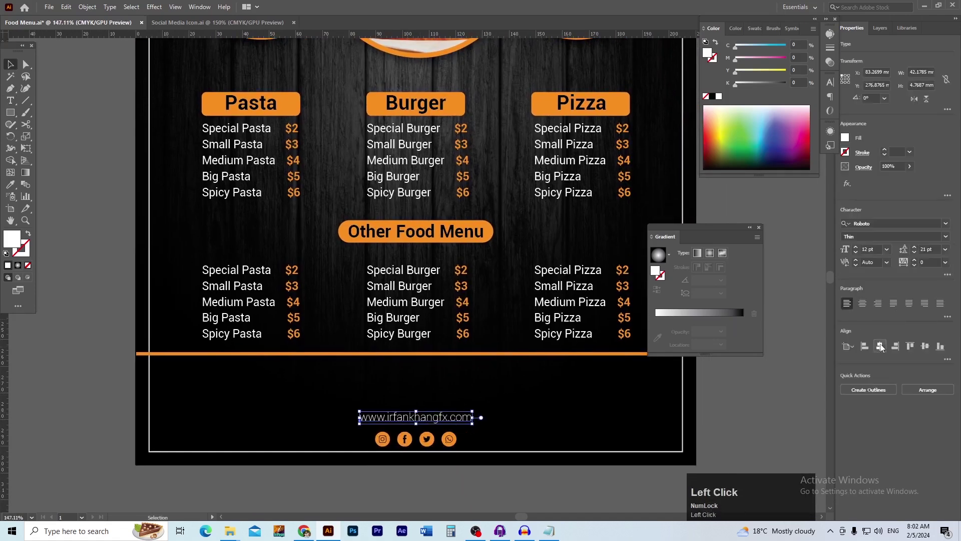
{"action": "left_click", "coordinate": [726, 391]}
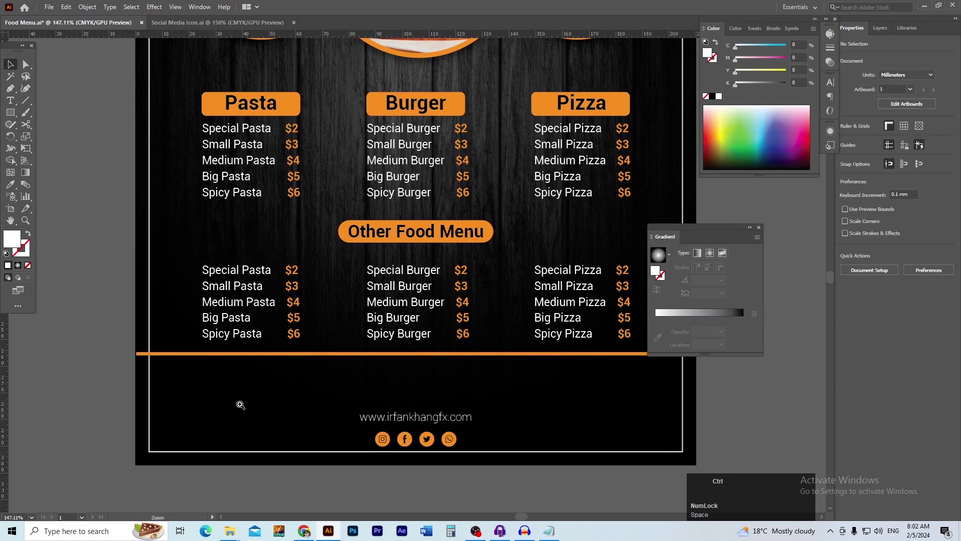
- Switch to Chrome and search the web in a new tab for "Free home delivery icon"
{"action": "left_click_drag", "start_coordinate": [213, 373], "coordinate": [321, 400]}
{"action": "left_click", "coordinate": [321, 400], "text": "ctrl+alt"}
{"action": "left_click_drag", "start_coordinate": [392, 369], "coordinate": [303, 373]}
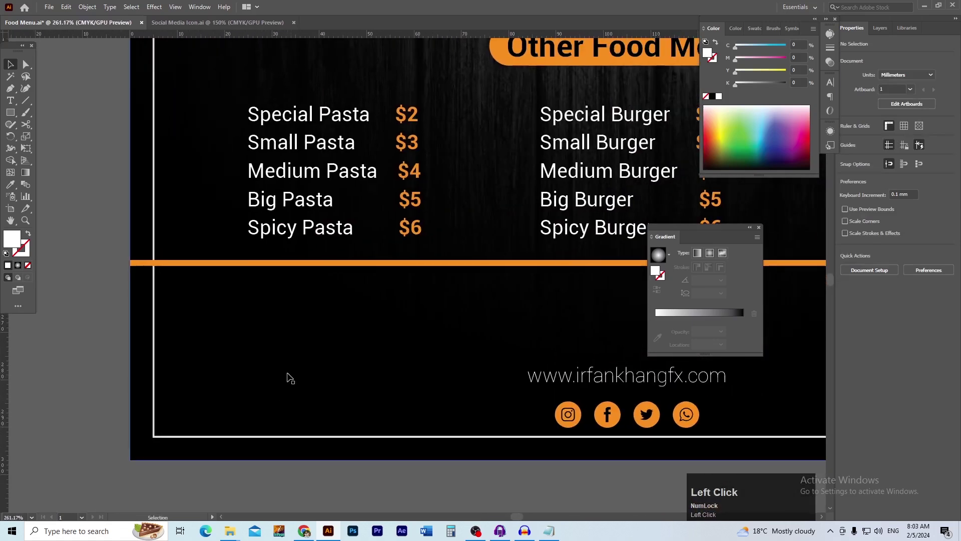
{"action": "left_click", "coordinate": [304, 531]}
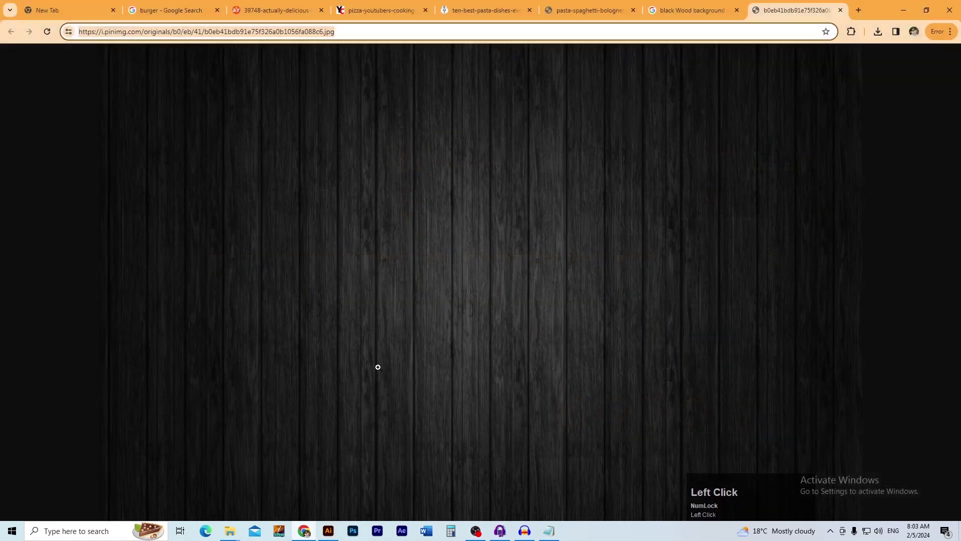
{"action": "left_click", "coordinate": [859, 10]}
{"action": "type", "text": "Free h"}
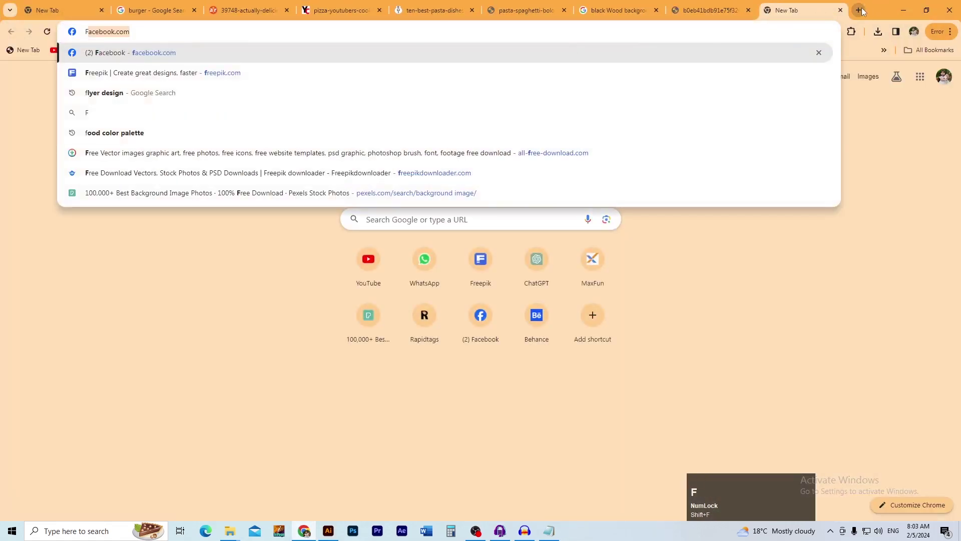
{"action": "type", "text": "ome d"}
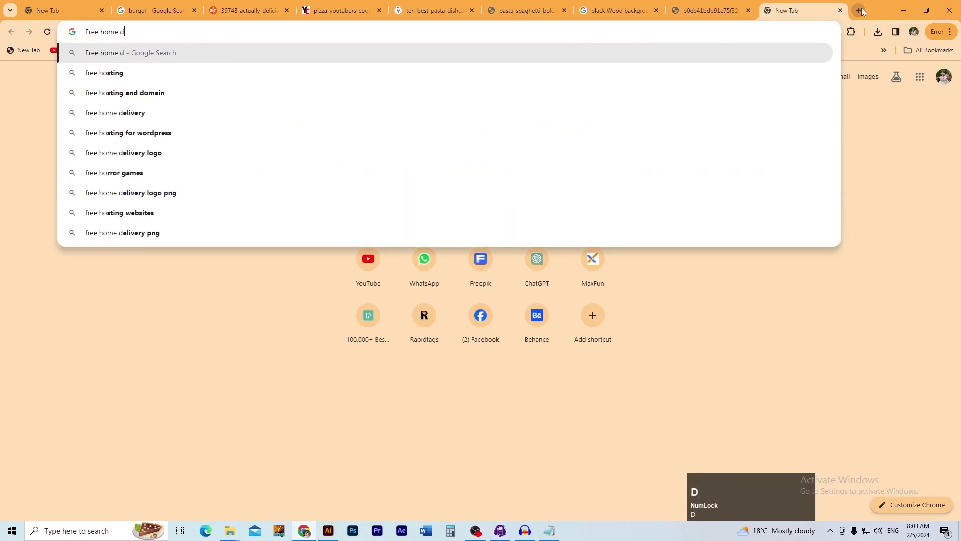
{"action": "type", "text": "elivery icon"}
{"action": "key", "text": "Return"}
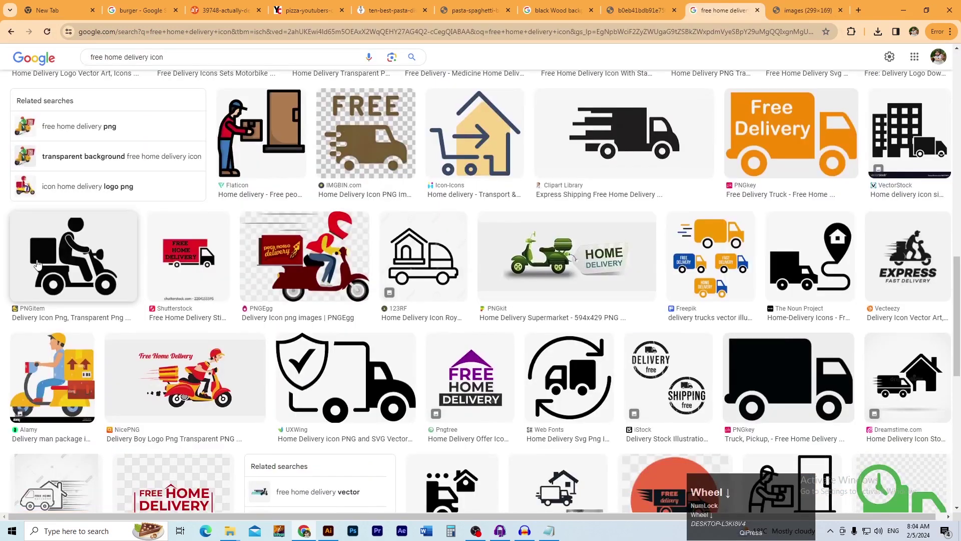
- Copy the black scooter rider image, paste it into the Illustrator menu document and shrink it to about 71 × 48 mm beside the page
{"action": "left_click", "coordinate": [37, 261]}
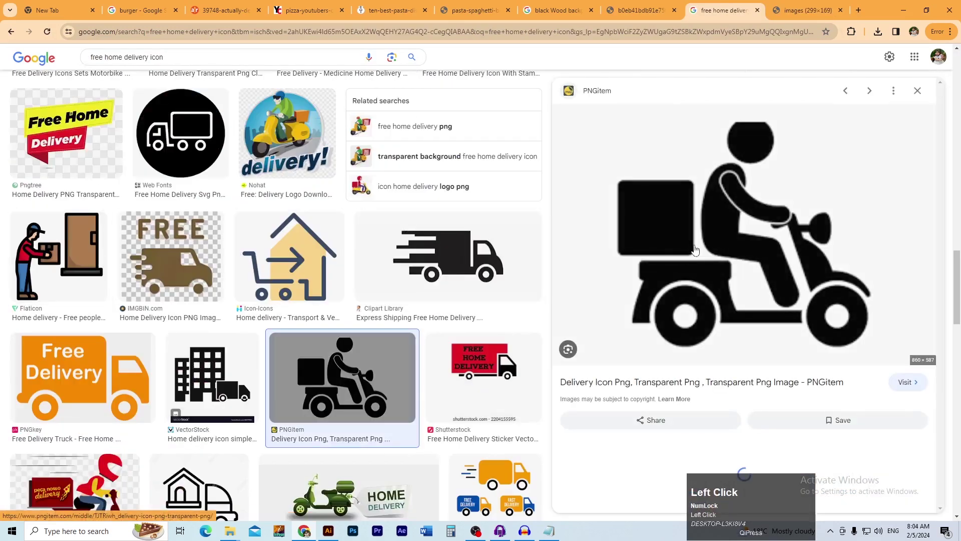
{"action": "right_click", "coordinate": [678, 226]}
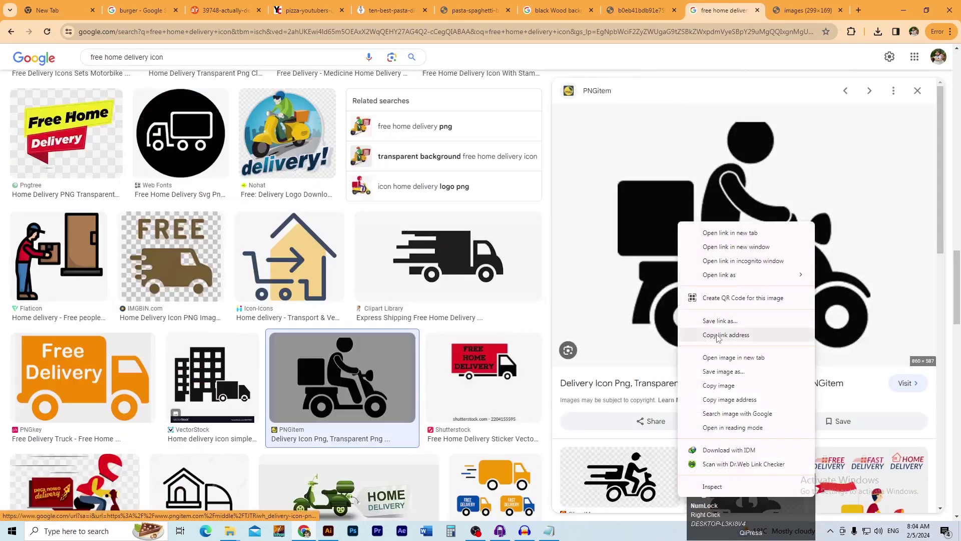
{"action": "left_click", "coordinate": [726, 392]}
{"action": "key", "text": "alt+Tab"}
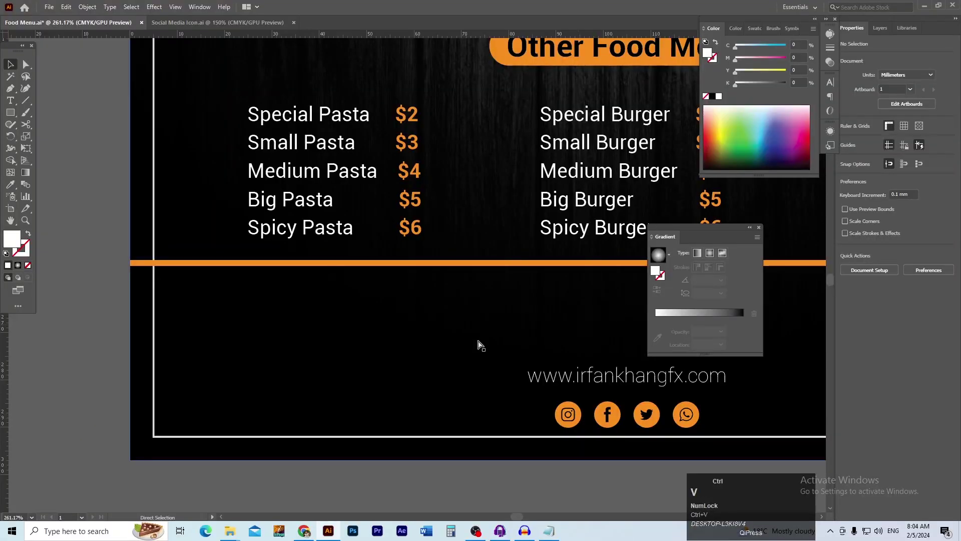
{"action": "key", "text": "ctrl+v"}
{"action": "left_click", "coordinate": [398, 334], "text": "ctrl+alt"}
{"action": "left_click", "coordinate": [397, 332], "text": "ctrl+alt"}
{"action": "left_click", "coordinate": [397, 332], "text": "ctrl+alt"}
{"action": "left_click", "coordinate": [397, 333], "text": "ctrl+alt"}
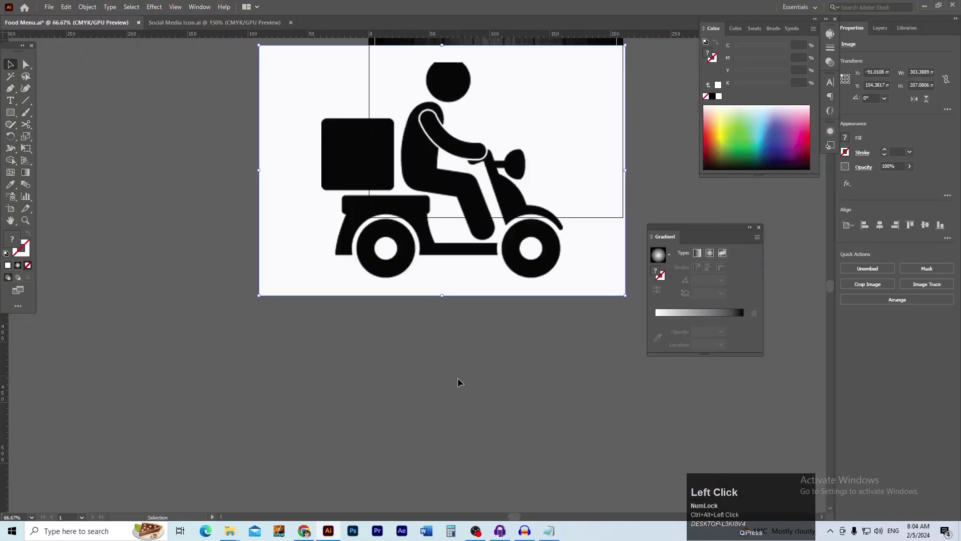
- Image-trace the scooter rider picture in black and white with Ignore White enabled and expand the tracing into paths
{"action": "left_click", "coordinate": [199, 7]}
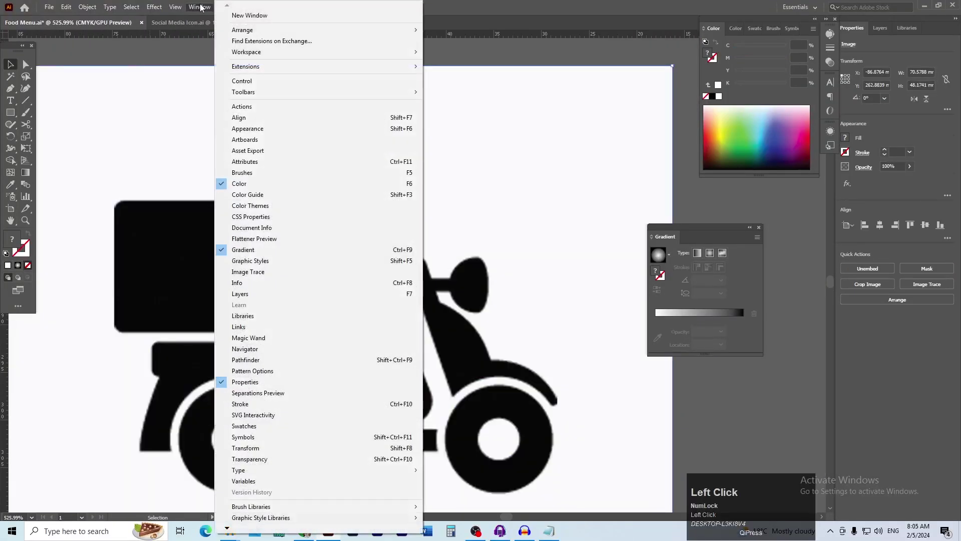
{"action": "left_click", "coordinate": [285, 271]}
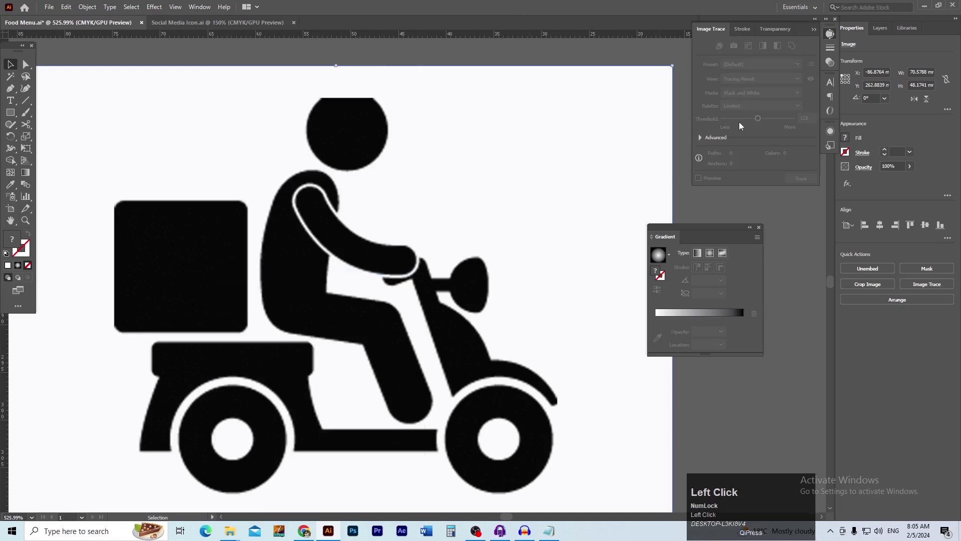
{"action": "left_click", "coordinate": [700, 138]}
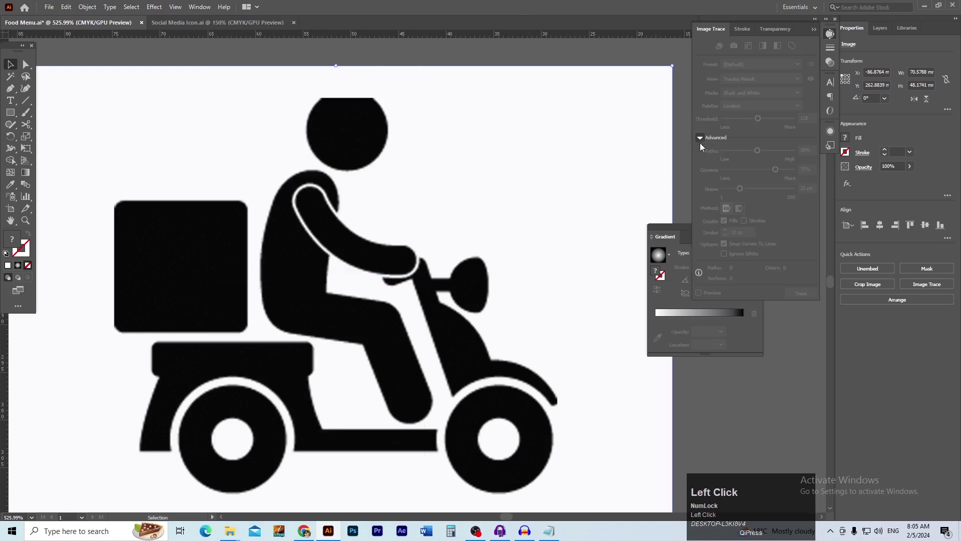
{"action": "left_click_drag", "start_coordinate": [516, 54], "coordinate": [545, 93]}
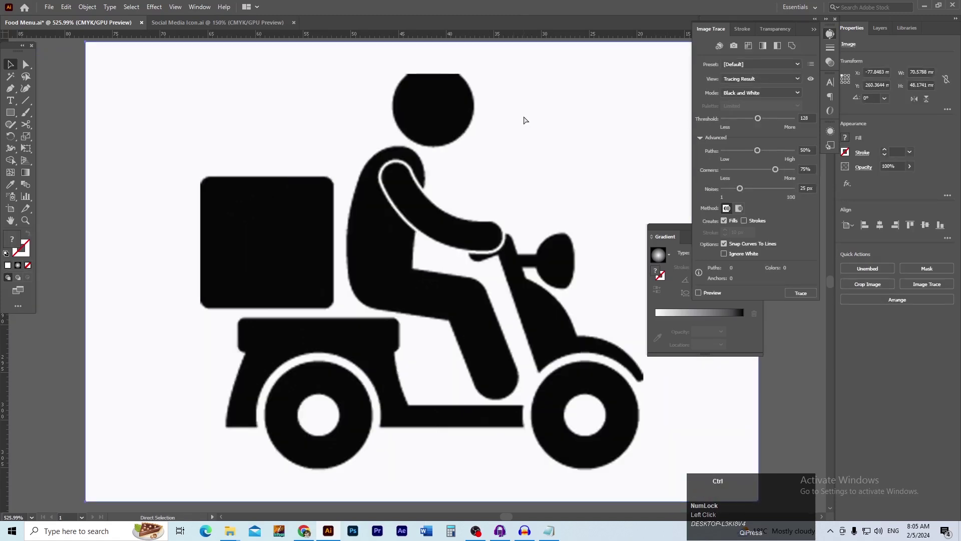
{"action": "key", "text": "ctrl+z"}
{"action": "left_click", "coordinate": [728, 255]}
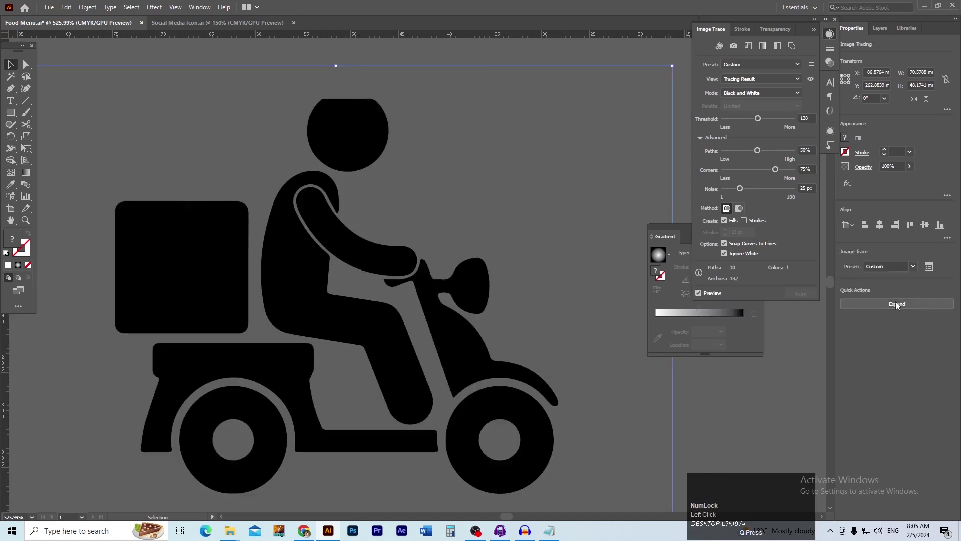
{"action": "left_click", "coordinate": [896, 303]}
{"action": "key", "text": "ctrl+minus"}
{"action": "key", "text": "ctrl+minus"}
{"action": "key", "text": "ctrl+minus"}
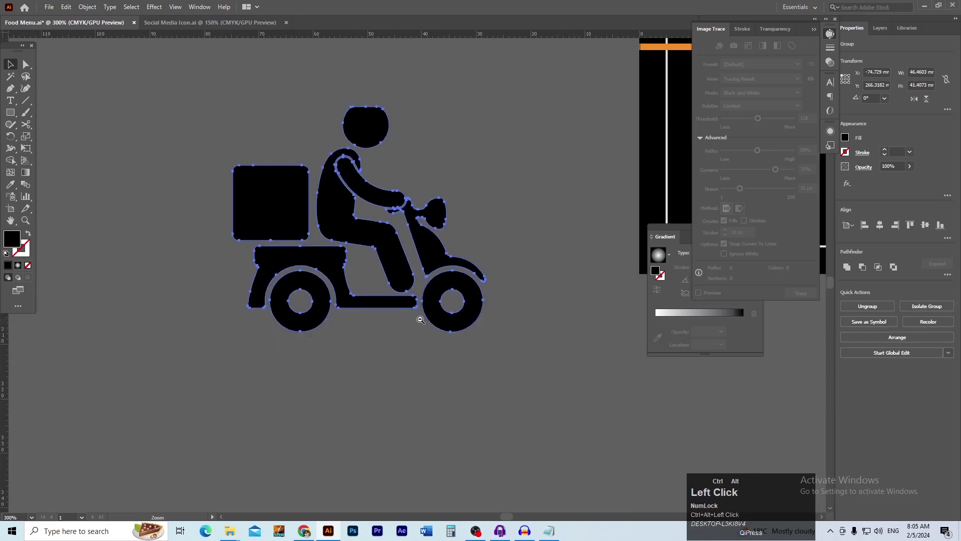
- Place the scooter icon in the footer's left corner, fill it white and scale it to about 18 × 16 mm
{"action": "left_click", "coordinate": [404, 331], "text": "ctrl"}
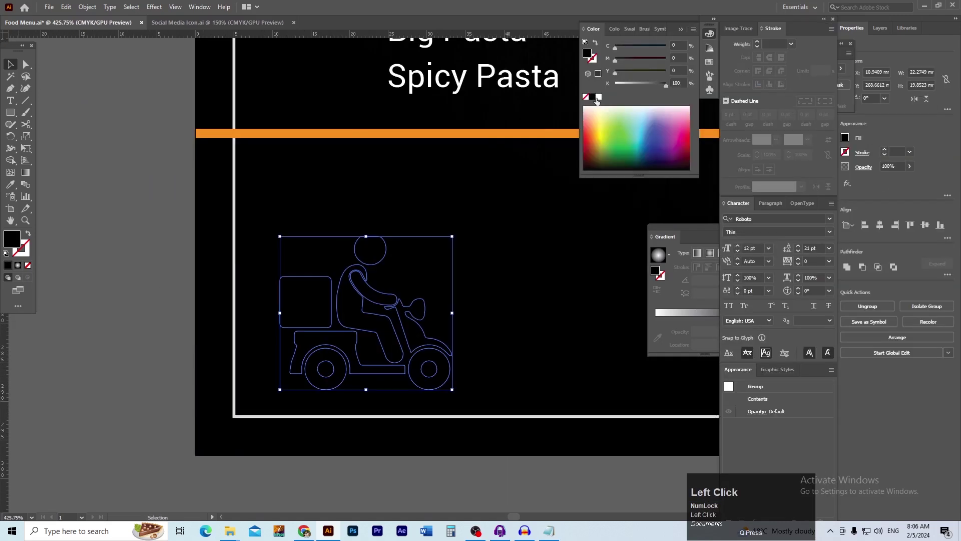
{"action": "left_click", "coordinate": [598, 96]}
{"action": "left_click", "coordinate": [111, 251]}
{"action": "scroll", "coordinate": [365, 339], "scroll_direction": "down", "scroll_amount": 1}
{"action": "left_click_drag", "start_coordinate": [364, 339], "coordinate": [237, 310]}
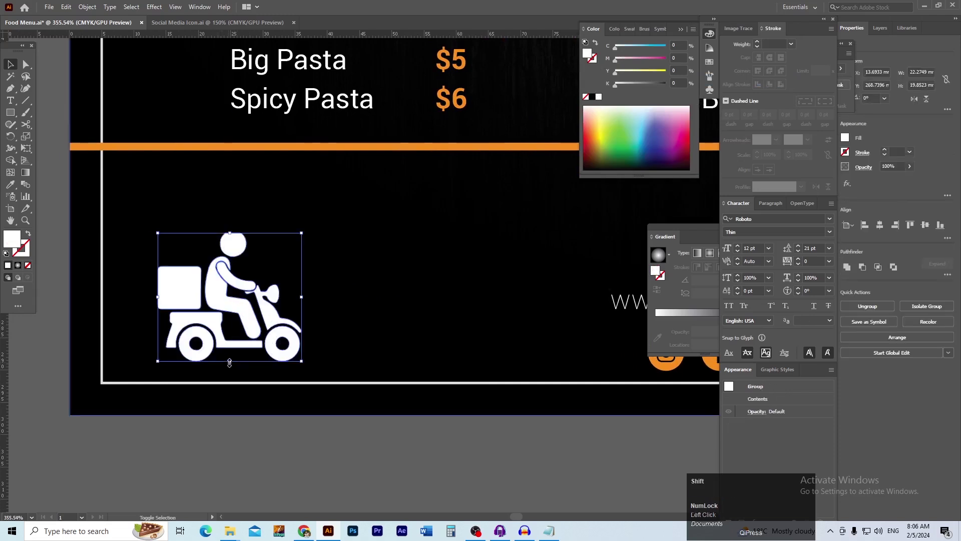
{"action": "left_click_drag", "start_coordinate": [230, 358], "coordinate": [230, 335]}
{"action": "left_click_drag", "start_coordinate": [230, 300], "coordinate": [230, 334]}
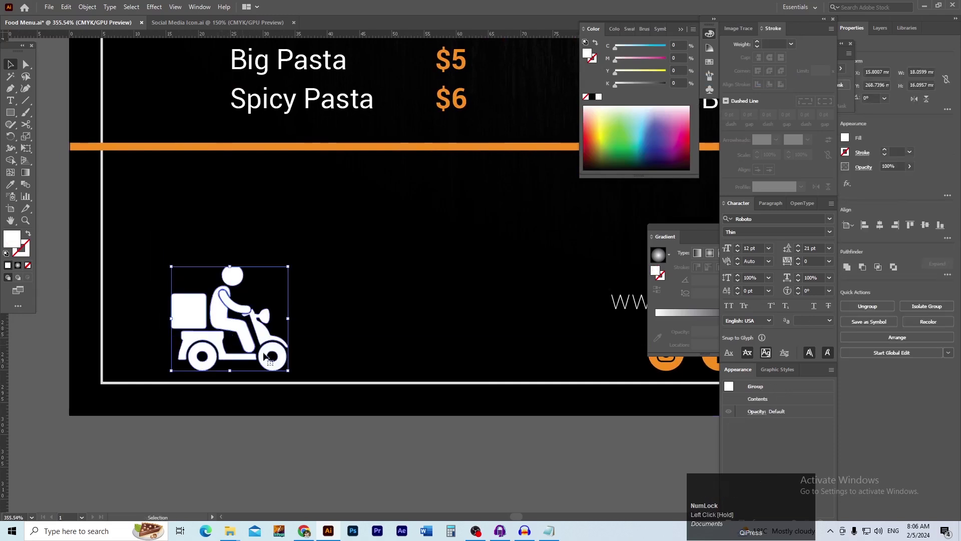
- Add the caption "Free Home Delivery" in Roboto Thin, about 22 mm wide, centred beneath the scooter icon
{"action": "scroll", "coordinate": [195, 327], "scroll_direction": "down", "scroll_amount": 3}
{"action": "left_click", "coordinate": [293, 412]}
{"action": "left_click_drag", "start_coordinate": [245, 399], "coordinate": [178, 395]}
{"action": "left_click_drag", "start_coordinate": [240, 358], "coordinate": [395, 384]}
{"action": "left_click_drag", "start_coordinate": [245, 384], "coordinate": [245, 384]}
{"action": "scroll", "coordinate": [366, 392], "scroll_direction": "down", "scroll_amount": 3}
{"action": "left_click_drag", "start_coordinate": [338, 391], "coordinate": [280, 392]}
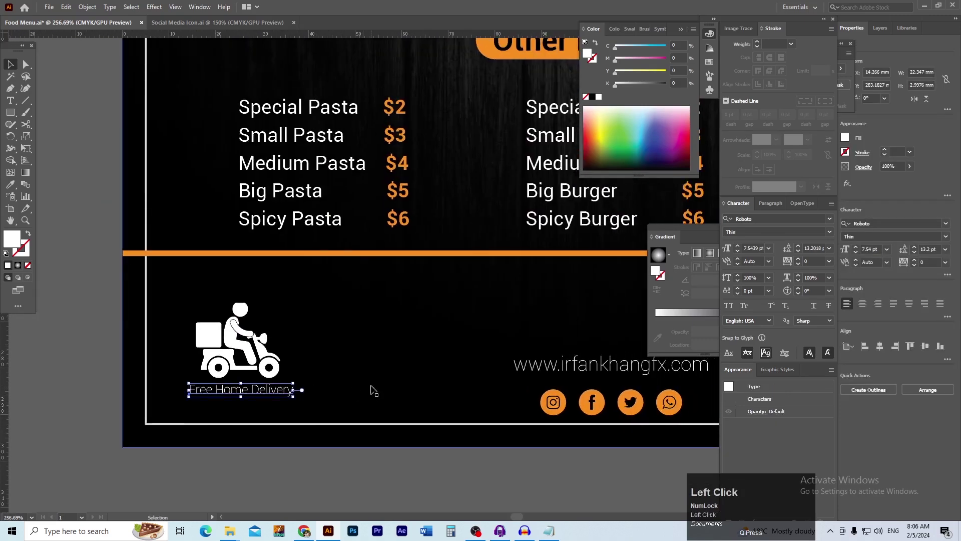
- Fill the delivery caption with the orange sampled from a social media icon and shift caption and scooter slightly down towards the frame
{"action": "left_click", "coordinate": [585, 403]}
{"action": "key", "text": "v"}
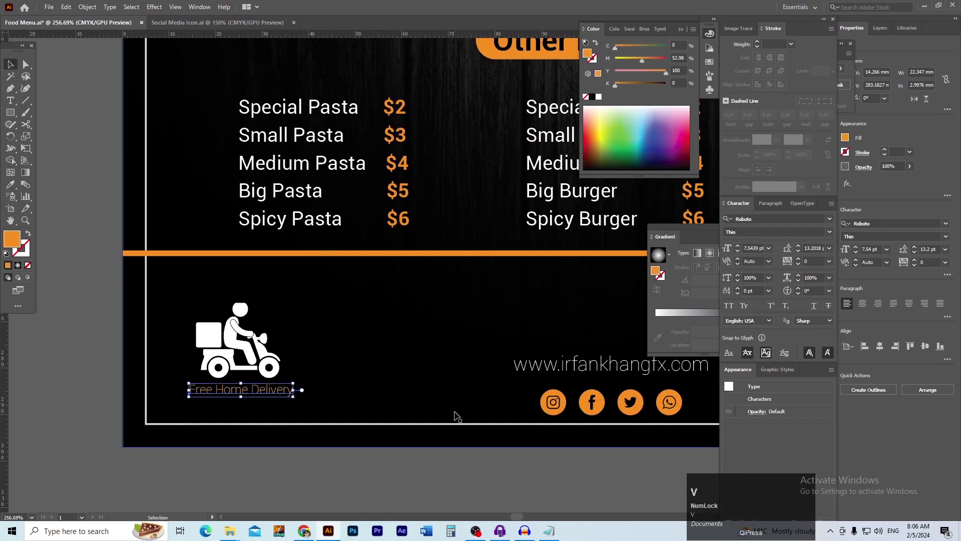
{"action": "left_click", "coordinate": [309, 493]}
{"action": "left_click_drag", "start_coordinate": [258, 391], "coordinate": [257, 414]}
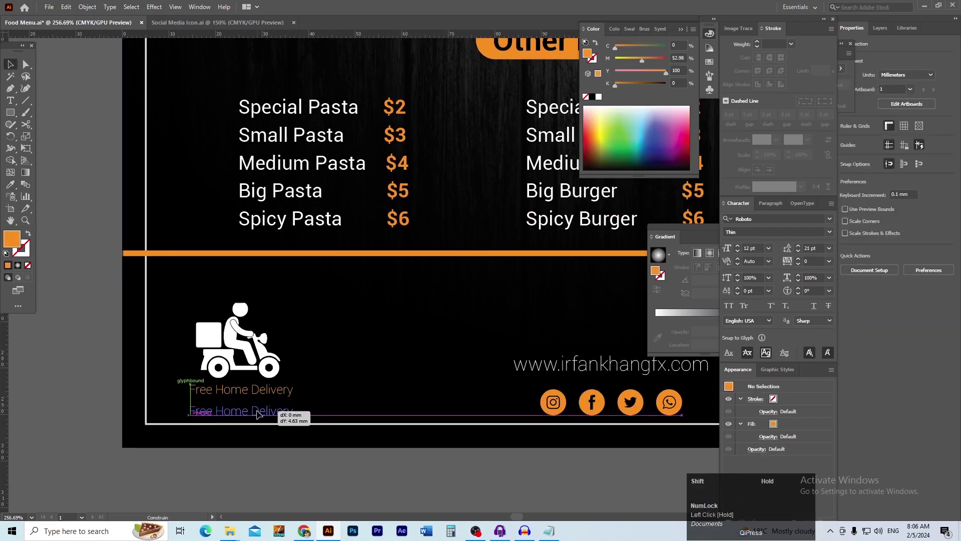
{"action": "left_click_drag", "start_coordinate": [234, 360], "coordinate": [234, 383]}
{"action": "left_click", "coordinate": [308, 495]}
{"action": "scroll", "coordinate": [308, 495], "scroll_direction": "down", "scroll_amount": 5}
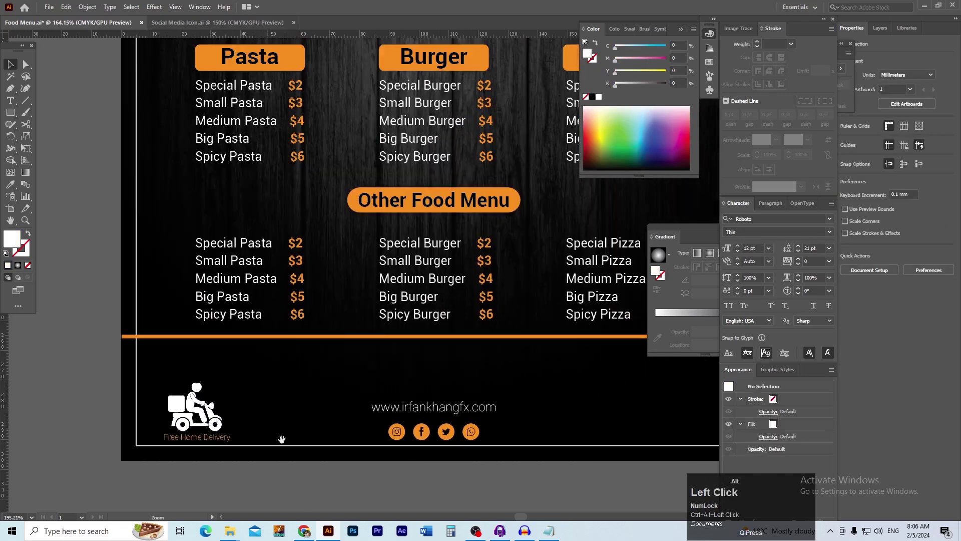
{"action": "scroll", "coordinate": [328, 439], "scroll_direction": "right", "scroll_amount": 2}
{"action": "left_click_drag", "start_coordinate": [308, 440], "coordinate": [299, 438]}
{"action": "left_click_drag", "start_coordinate": [285, 435], "coordinate": [247, 429]}
{"action": "left_click_drag", "start_coordinate": [341, 451], "coordinate": [352, 428]}
{"action": "left_click_drag", "start_coordinate": [473, 383], "coordinate": [451, 419]}
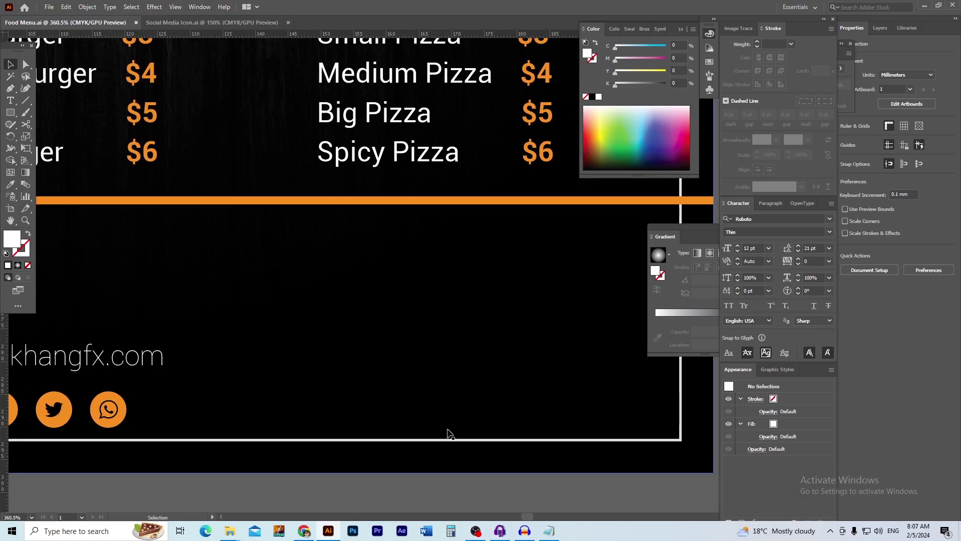
{"action": "left_click_drag", "start_coordinate": [407, 384], "coordinate": [401, 429]}
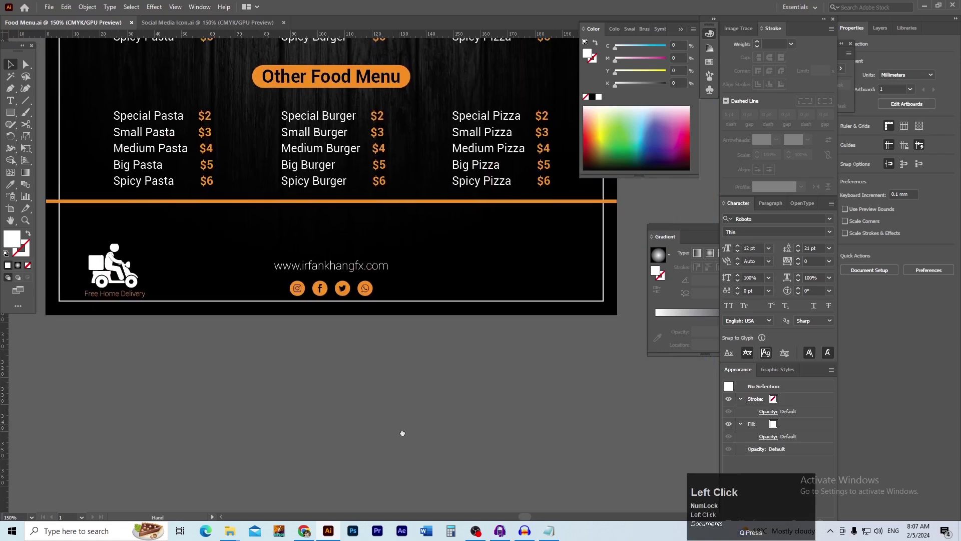
{"action": "left_click_drag", "start_coordinate": [373, 355], "coordinate": [410, 405]}
{"action": "left_click_drag", "start_coordinate": [328, 377], "coordinate": [235, 385]}
{"action": "left_click_drag", "start_coordinate": [410, 308], "coordinate": [489, 334]}
{"action": "left_click_drag", "start_coordinate": [427, 341], "coordinate": [238, 375]}
{"action": "left_click_drag", "start_coordinate": [419, 305], "coordinate": [491, 337]}
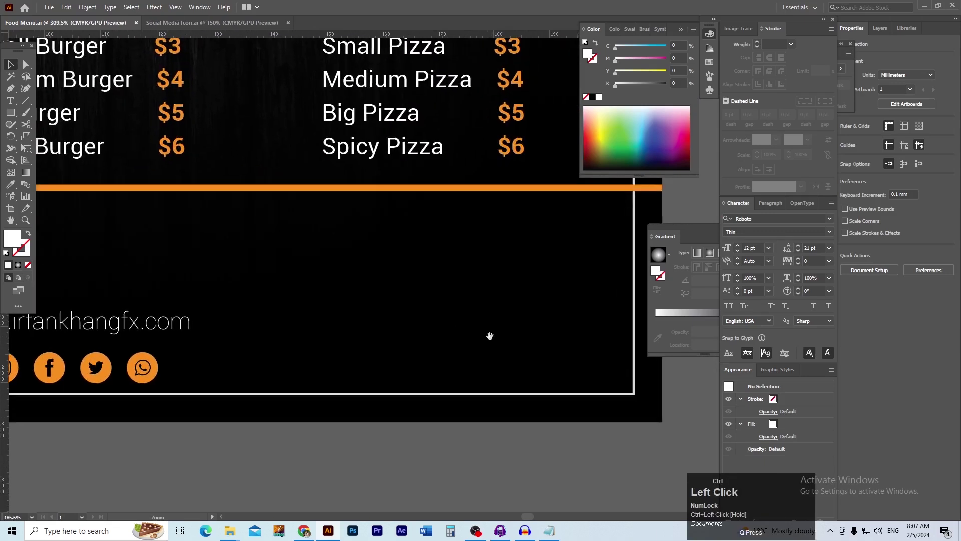
{"action": "left_click_drag", "start_coordinate": [308, 355], "coordinate": [400, 345]}
{"action": "left_click_drag", "start_coordinate": [214, 344], "coordinate": [242, 352]}
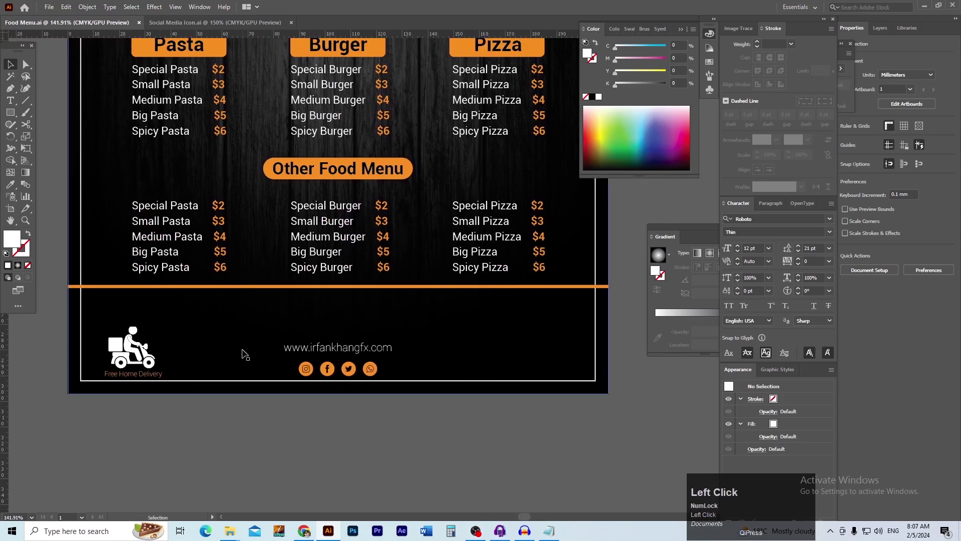
{"action": "left_click", "coordinate": [133, 362]}
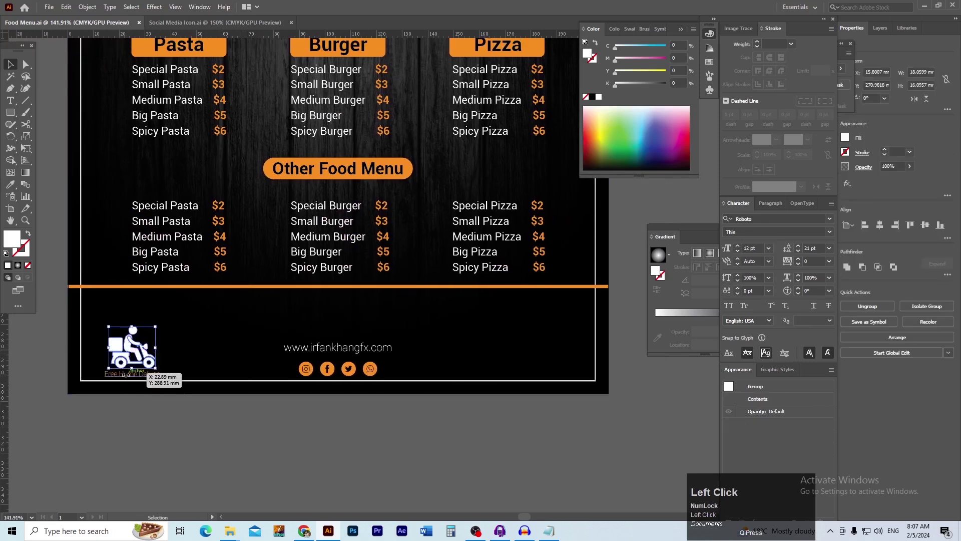
{"action": "left_click", "coordinate": [256, 442]}
- Place a copy of the diamond Restaurant logo, about 16 × 19 mm, in the footer's right corner opposite the scooter icon
{"action": "left_click", "coordinate": [266, 421], "text": "ctrl+alt"}
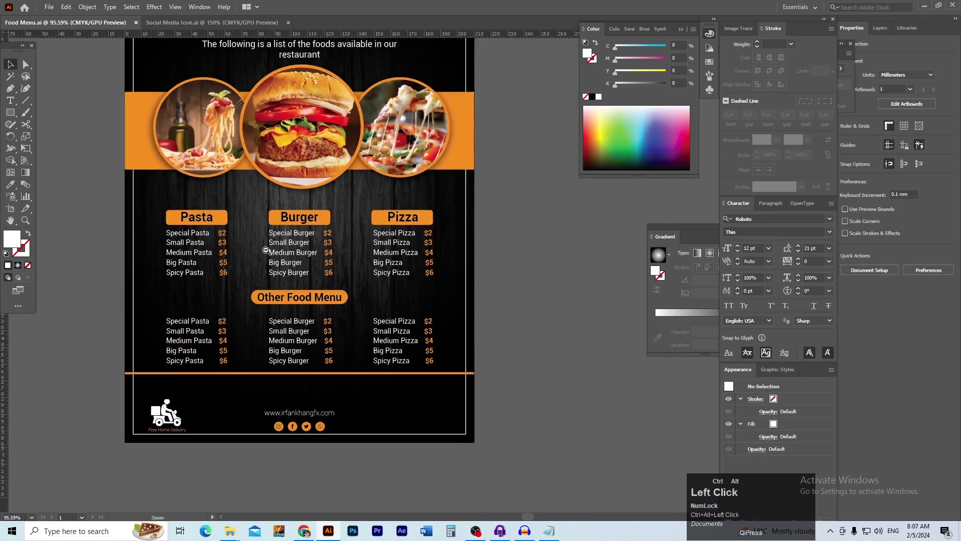
{"action": "left_click", "coordinate": [259, 263], "text": "ctrl+alt"}
{"action": "left_click_drag", "start_coordinate": [289, 54], "coordinate": [408, 376]}
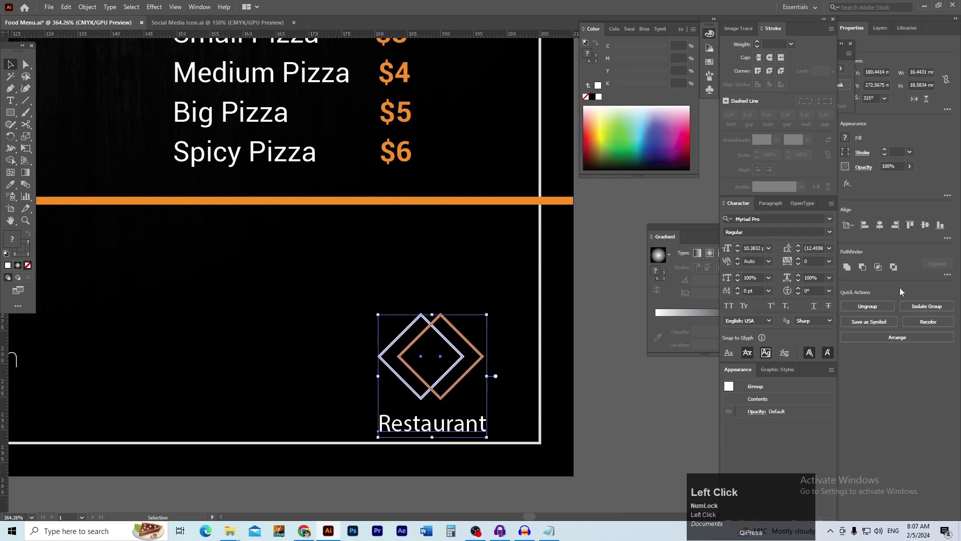
{"action": "left_click_drag", "start_coordinate": [450, 420], "coordinate": [407, 435]}
{"action": "key", "text": "ctrl+z"}
{"action": "left_click", "coordinate": [613, 437]}
{"action": "left_click", "coordinate": [591, 437]}
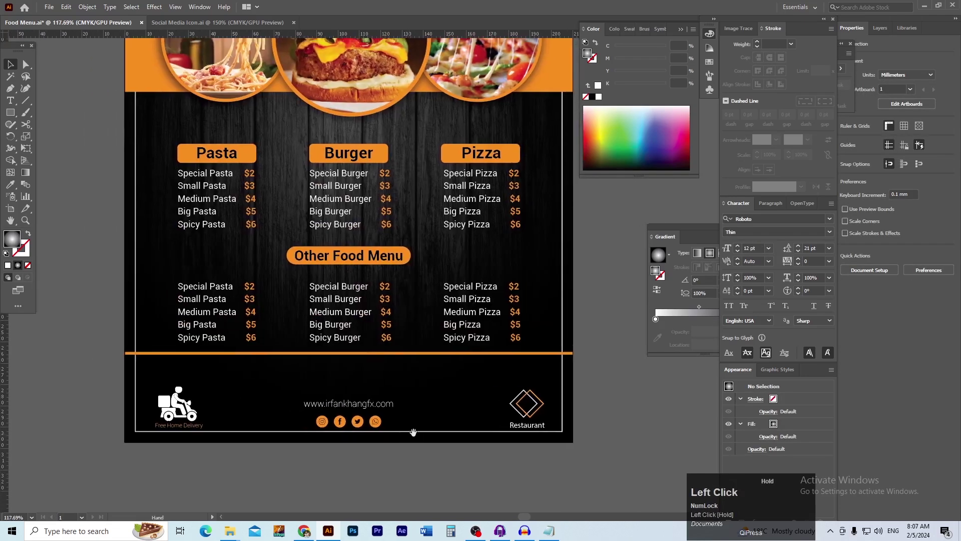
- Lock the page-sized gradient overlay and select the white 1 pt frame inside the page edge
{"action": "left_click", "coordinate": [331, 224]}
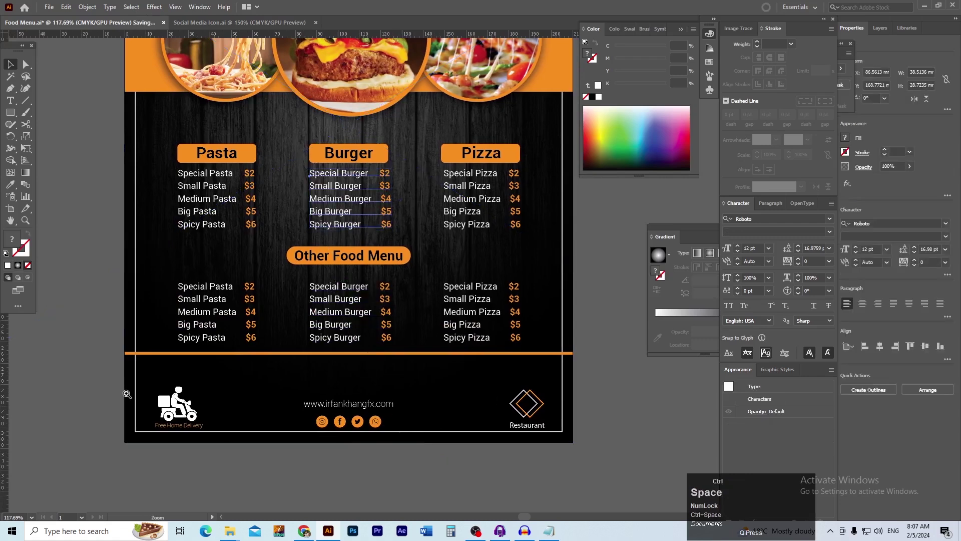
{"action": "left_click_drag", "start_coordinate": [125, 392], "coordinate": [211, 459]}
{"action": "left_click", "coordinate": [125, 415]}
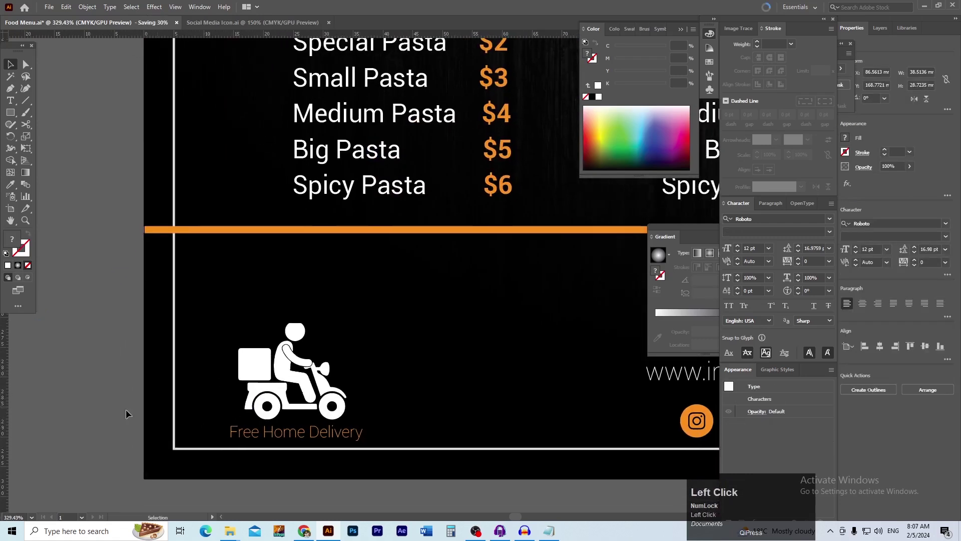
{"action": "left_click", "coordinate": [175, 425]}
{"action": "left_click", "coordinate": [87, 7]}
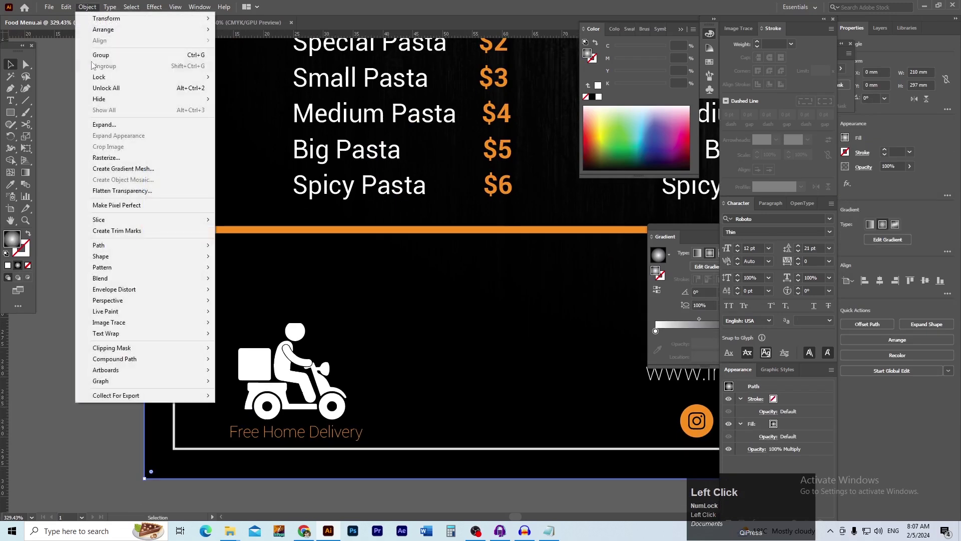
{"action": "left_click", "coordinate": [239, 74]}
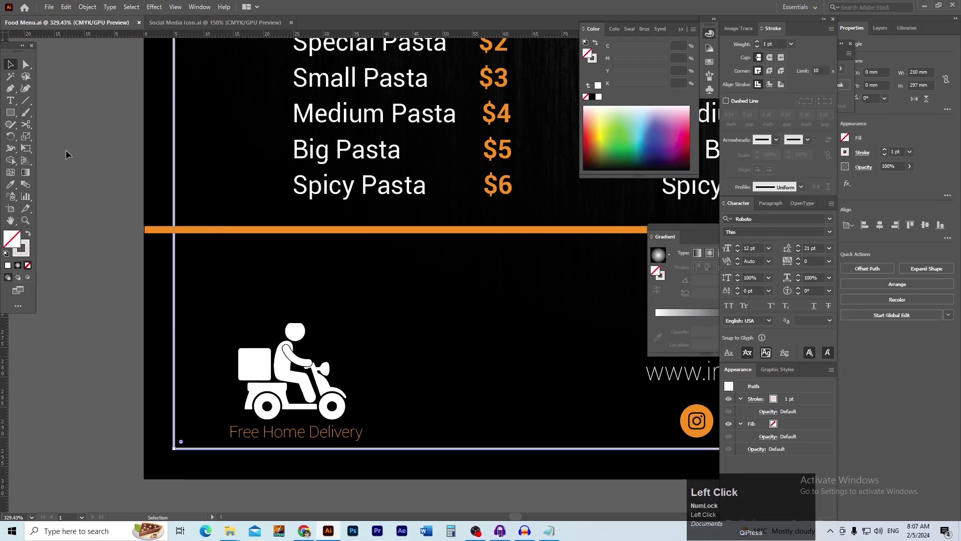
{"action": "left_click", "coordinate": [176, 203]}
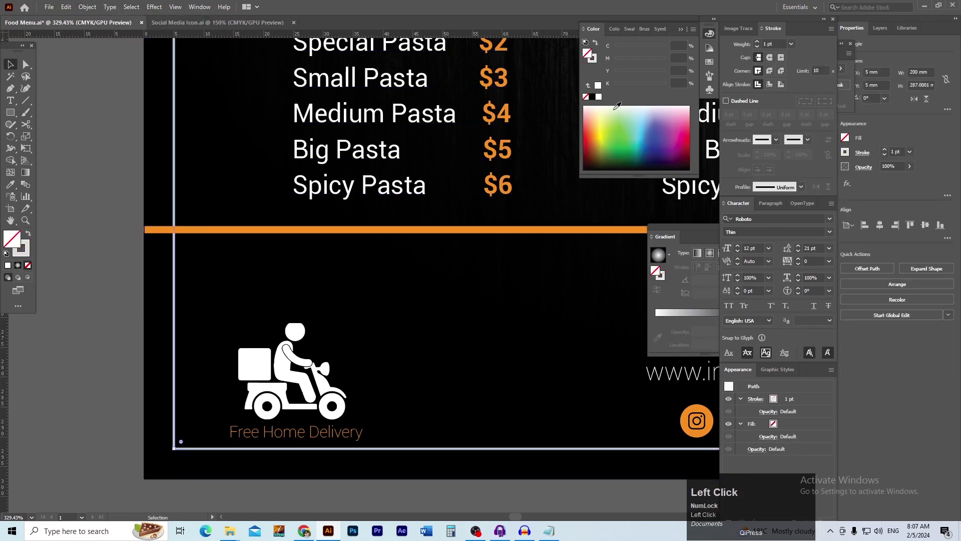
- Remove the white stroke from the frame inside the page edge and deselect it, leaving the whole menu page in view
{"action": "left_click", "coordinate": [586, 98]}
{"action": "left_click", "coordinate": [117, 191]}
{"action": "left_click_drag", "start_coordinate": [342, 206], "coordinate": [281, 221]}
{"action": "left_click_drag", "start_coordinate": [368, 234], "coordinate": [231, 342]}
{"action": "left_click_drag", "start_coordinate": [375, 240], "coordinate": [341, 304]}
{"action": "left_click_drag", "start_coordinate": [400, 283], "coordinate": [380, 297]}
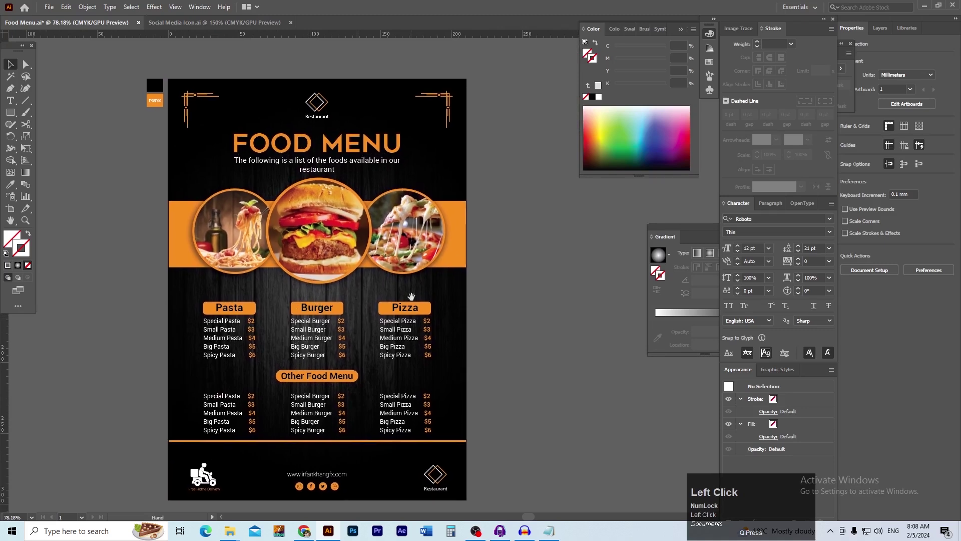
- Export the artboard as the JPEG Food Menu into the MAIL folder, with RGB color model, quality 8 (Maximum) and High (300 ppi) resolution
{"action": "left_click", "coordinate": [48, 7]}
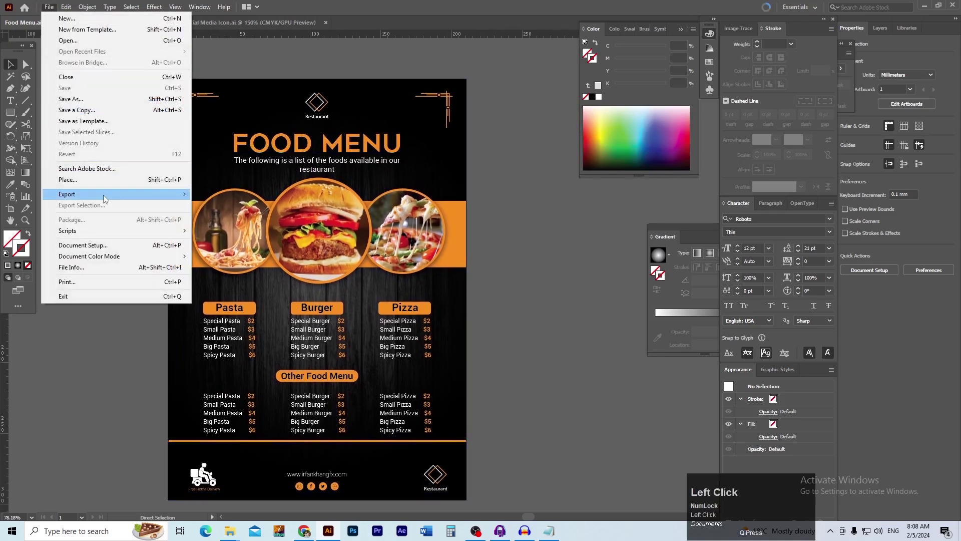
{"action": "left_click", "coordinate": [220, 204]}
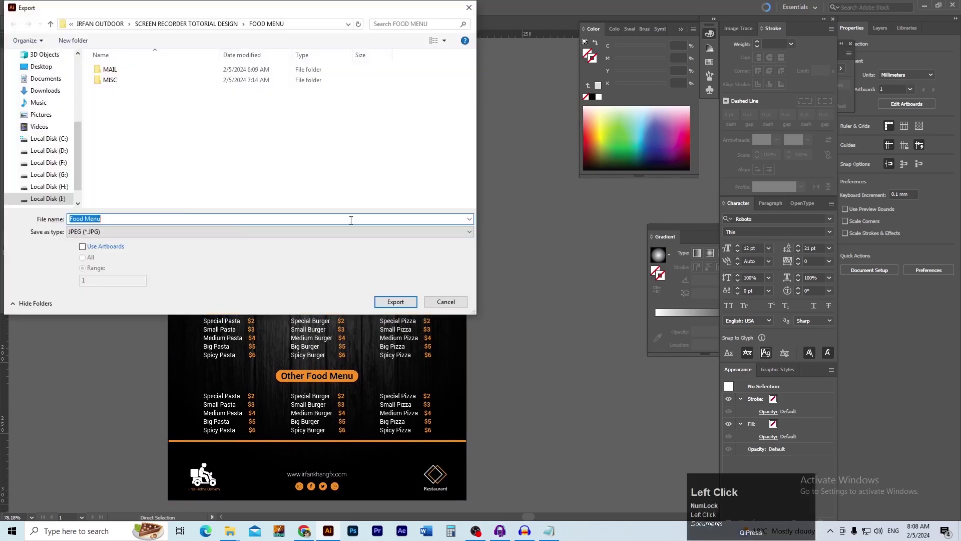
{"action": "double_click", "coordinate": [115, 70]}
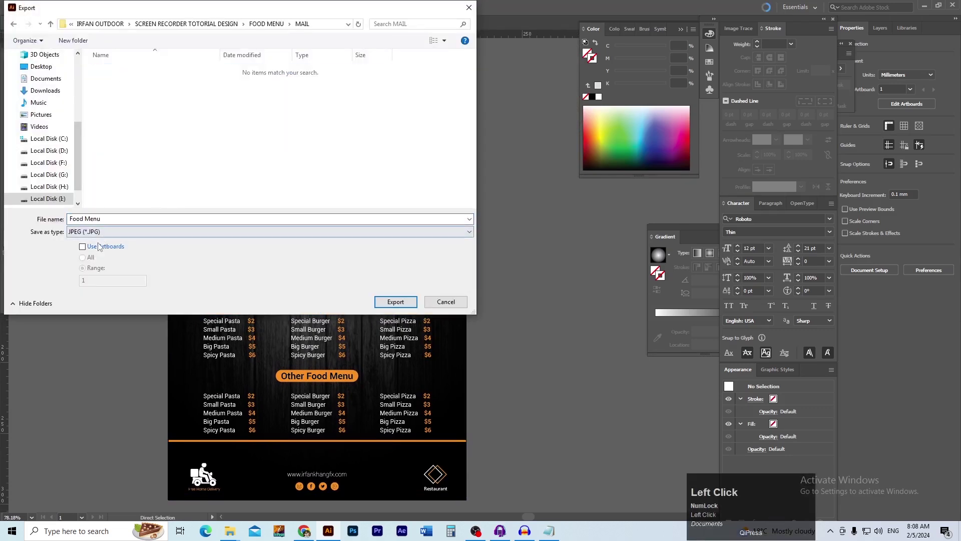
{"action": "left_click", "coordinate": [395, 302]}
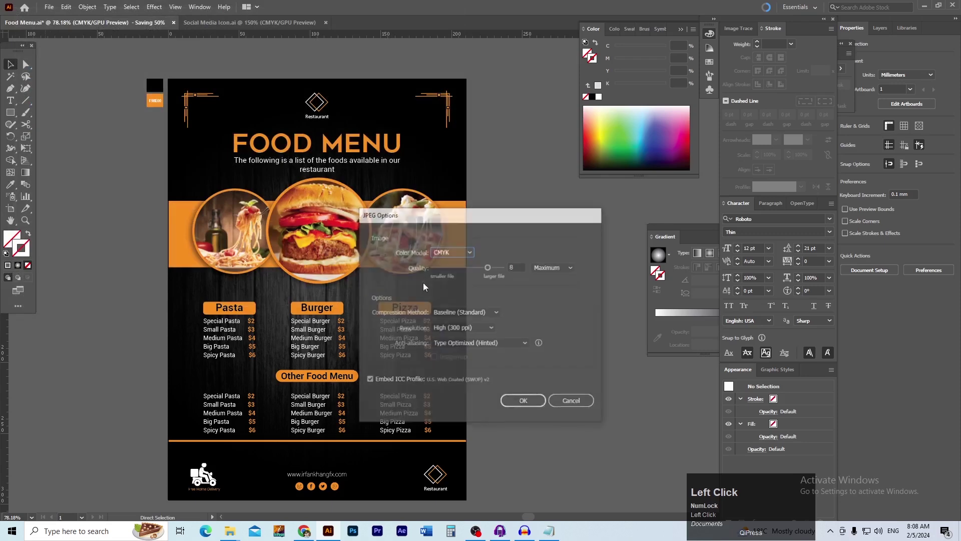
{"action": "left_click", "coordinate": [447, 264]}
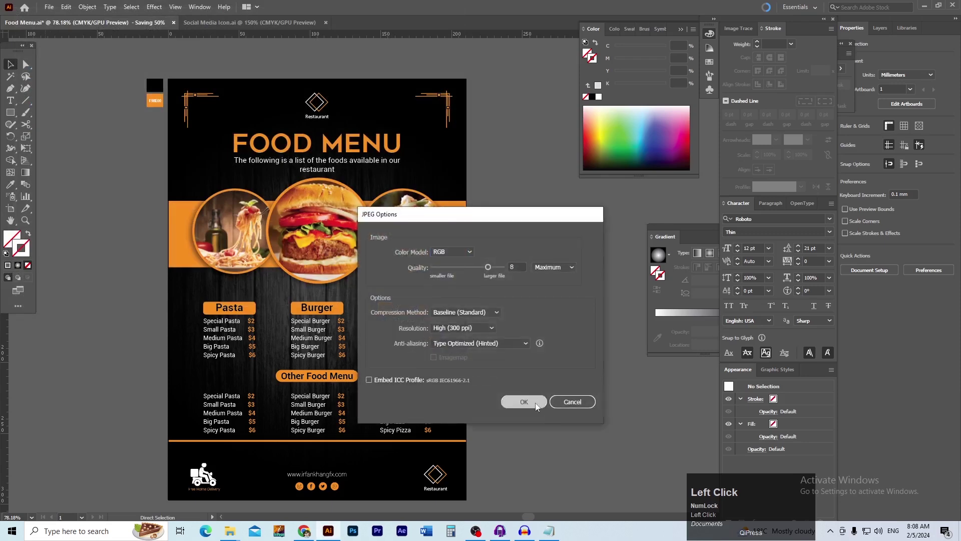
{"action": "left_click", "coordinate": [523, 402]}
- Switch to File Explorer and open the exported Food Menu-01 image from the MAIL folder inside FOOD MENU
{"action": "left_click", "coordinate": [227, 532]}
{"action": "left_click", "coordinate": [145, 488]}
{"action": "key", "text": "BackSpace"}
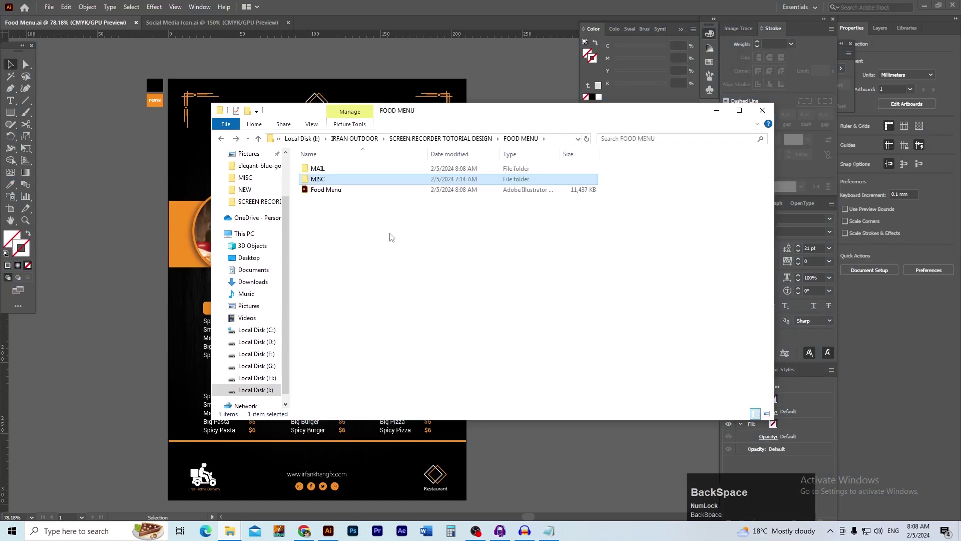
{"action": "double_click", "coordinate": [324, 169]}
{"action": "double_click", "coordinate": [325, 174]}
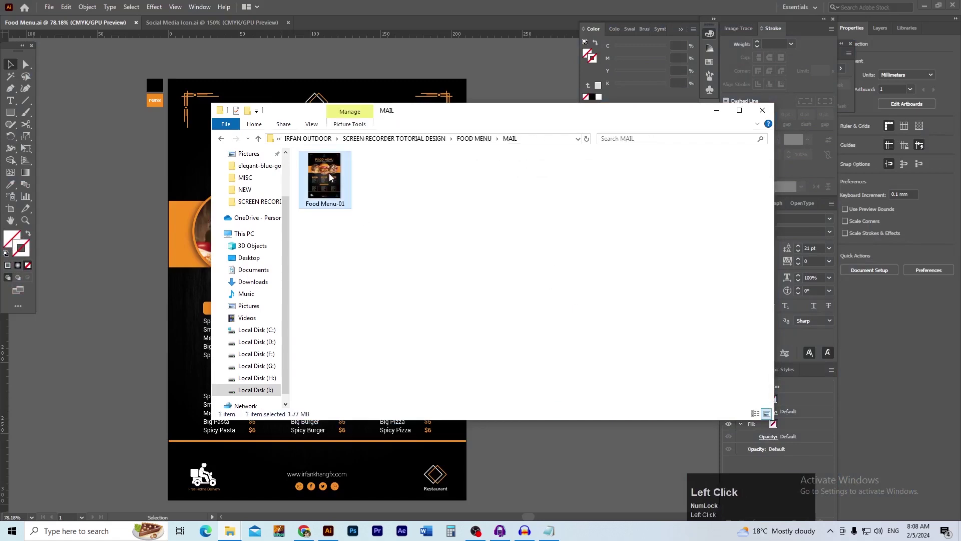
- Examine the exported menu image from the header logo and title down to the footer, close it and return to Illustrator
{"action": "scroll", "coordinate": [436, 223], "scroll_direction": "up", "scroll_amount": 5}
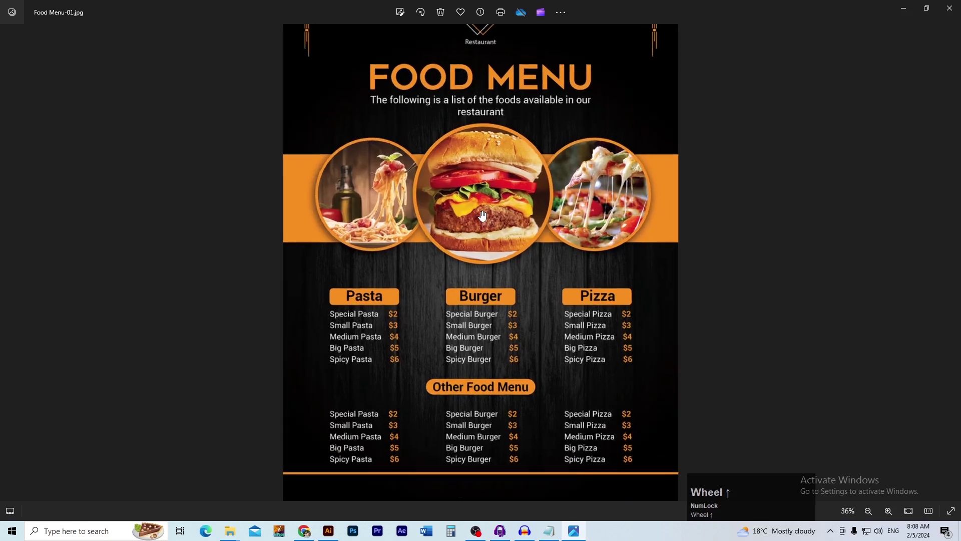
{"action": "left_click_drag", "start_coordinate": [460, 200], "coordinate": [468, 332]}
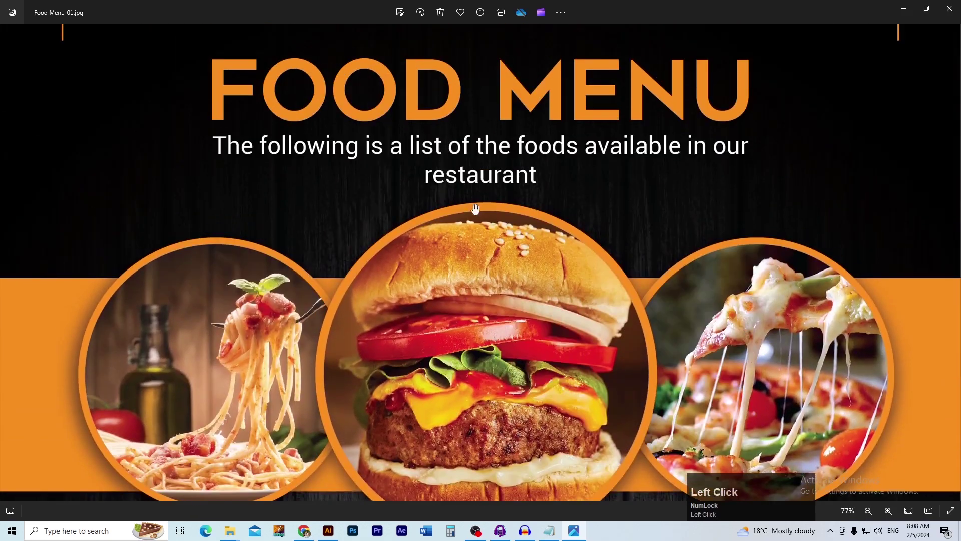
{"action": "scroll", "coordinate": [467, 200], "scroll_direction": "up", "scroll_amount": 2}
{"action": "left_click_drag", "start_coordinate": [467, 188], "coordinate": [461, 301]}
{"action": "scroll", "coordinate": [457, 250], "scroll_direction": "down", "scroll_amount": 1}
{"action": "left_click_drag", "start_coordinate": [457, 250], "coordinate": [452, 284]}
{"action": "scroll", "coordinate": [457, 264], "scroll_direction": "down", "scroll_amount": 1}
{"action": "left_click_drag", "start_coordinate": [461, 327], "coordinate": [462, 372]}
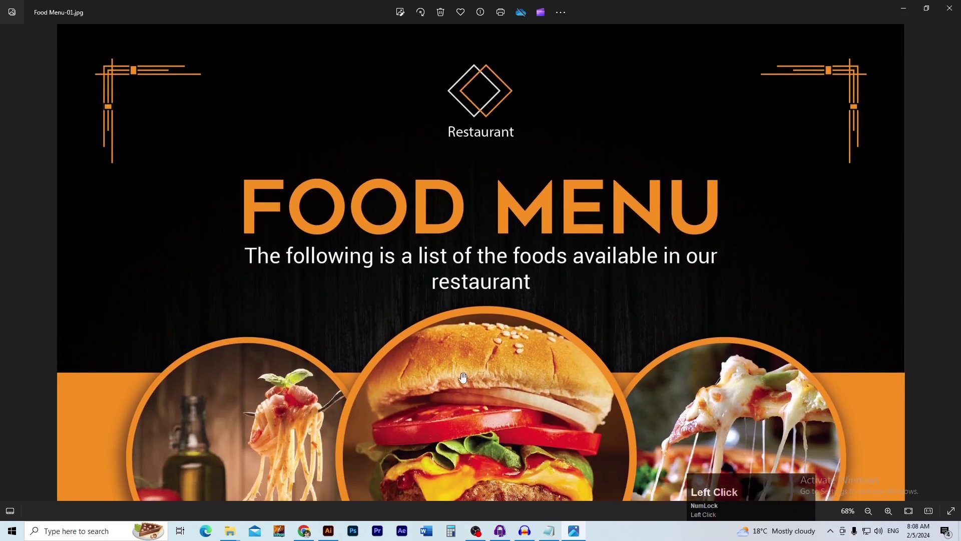
{"action": "scroll", "coordinate": [461, 371], "scroll_direction": "down", "scroll_amount": 6}
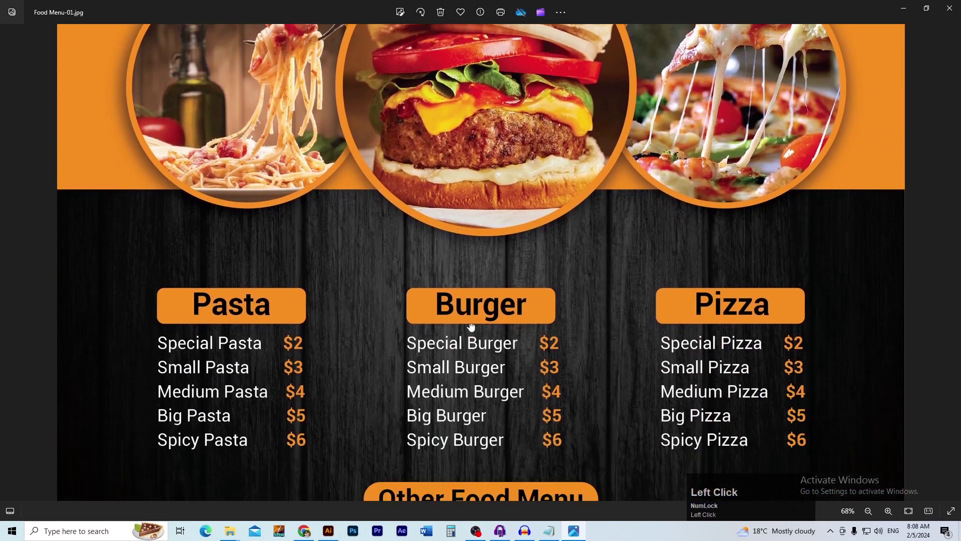
{"action": "scroll", "coordinate": [471, 333], "scroll_direction": "down", "scroll_amount": 6}
{"action": "scroll", "coordinate": [456, 321], "scroll_direction": "down", "scroll_amount": 3}
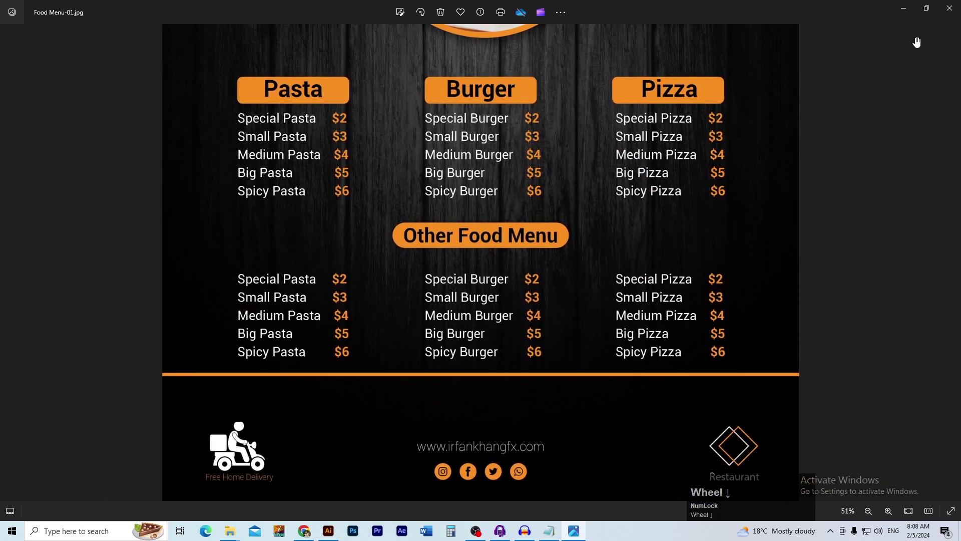
{"action": "left_click", "coordinate": [949, 8]}
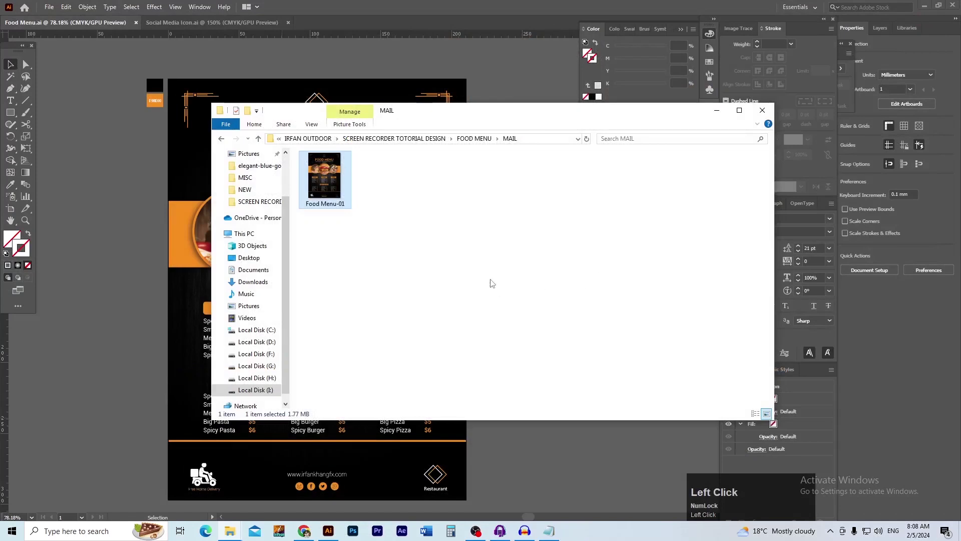
{"action": "left_click", "coordinate": [106, 264]}
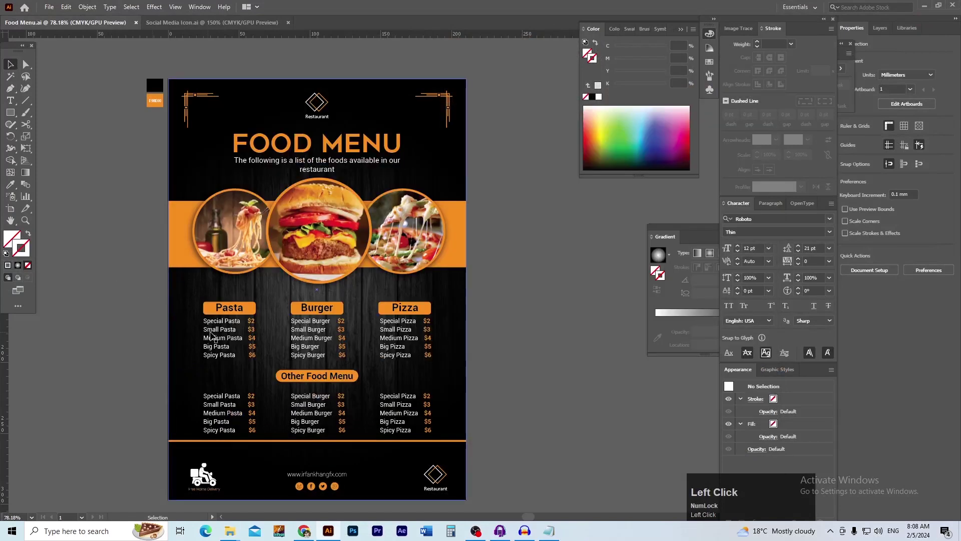